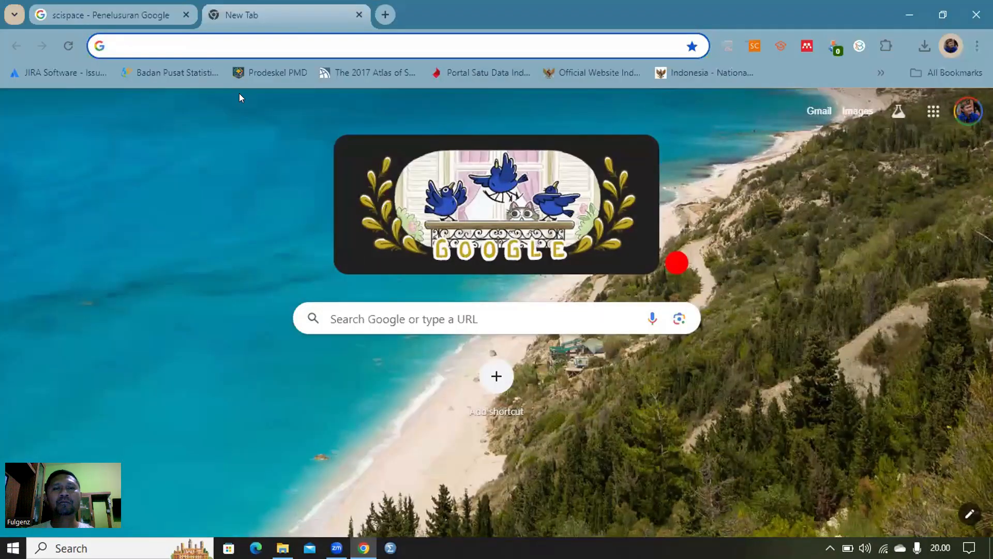
Open the Chrome Web Store page of the SciSpace extension from the Google results for scispace.
click(123, 14)
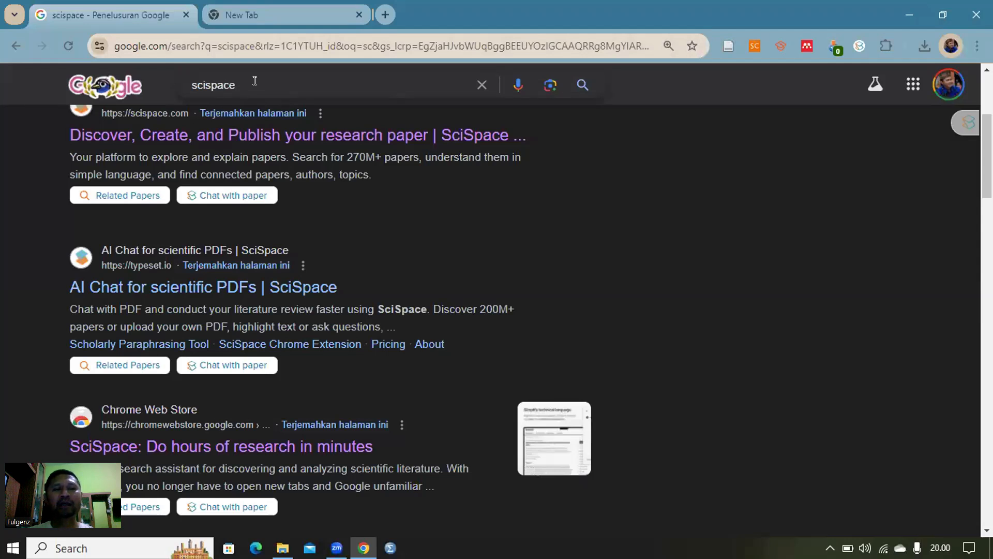
scroll(337, 221, up, 3)
scroll(340, 222, down, 1)
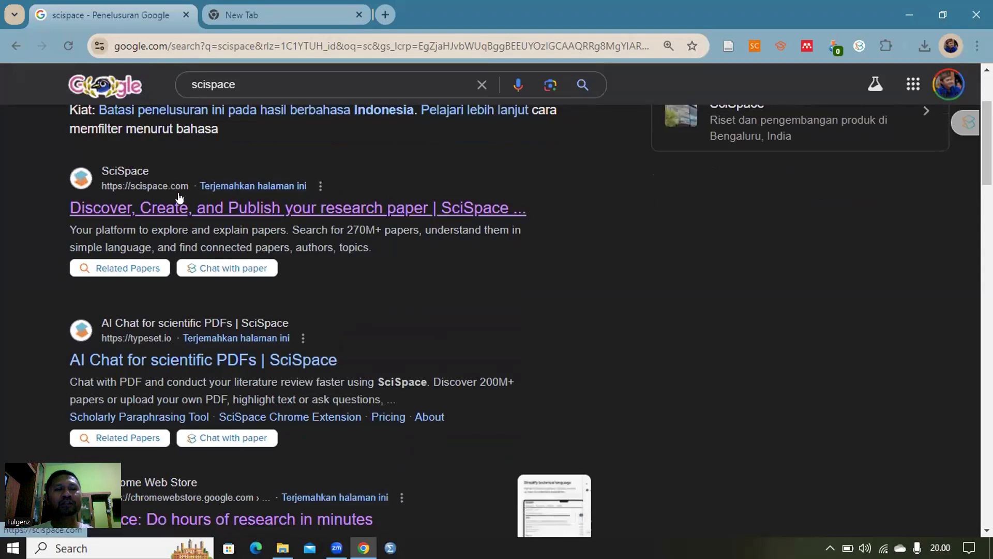
scroll(316, 270, down, 1)
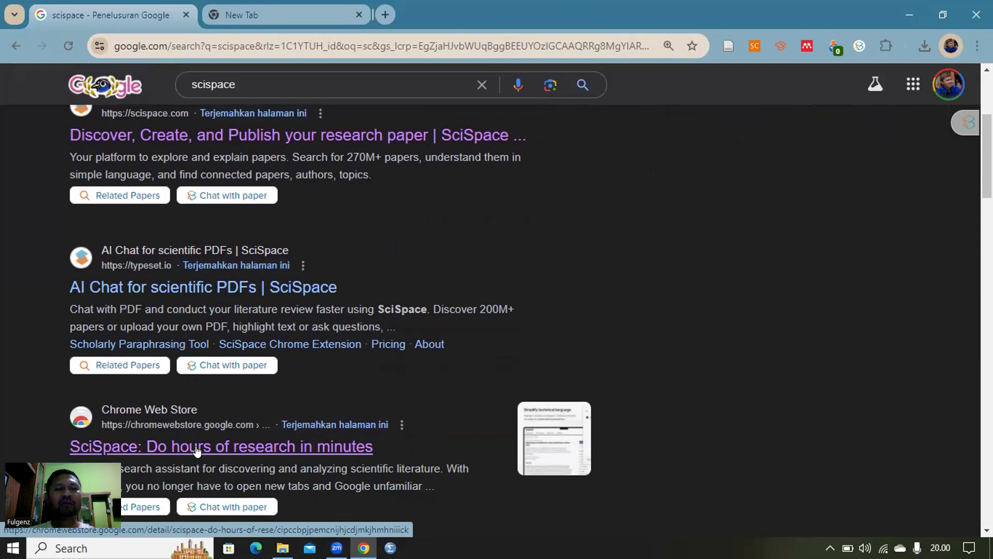
click(228, 451)
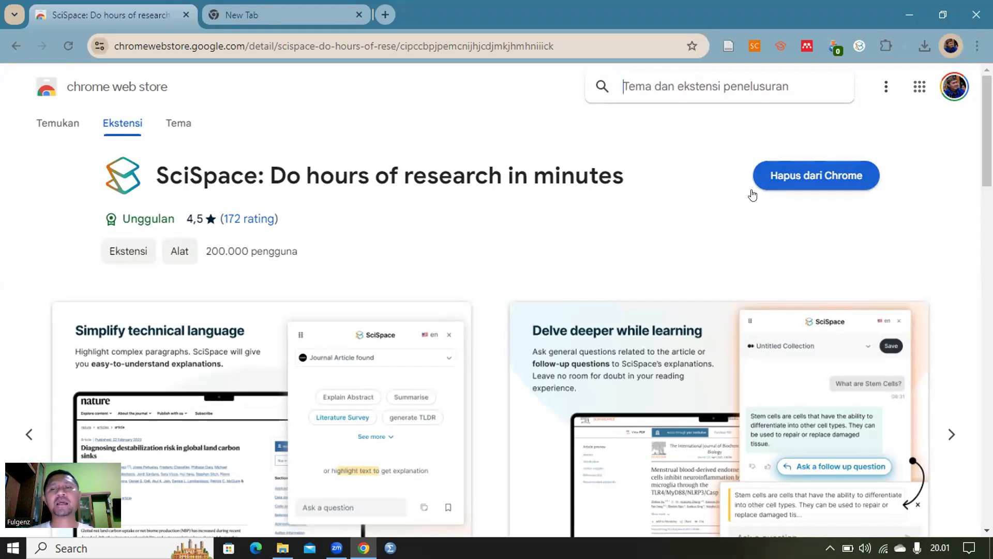
Remove the installed "SciSpace: Do hours of research in minutes" extension from Chrome.
click(785, 173)
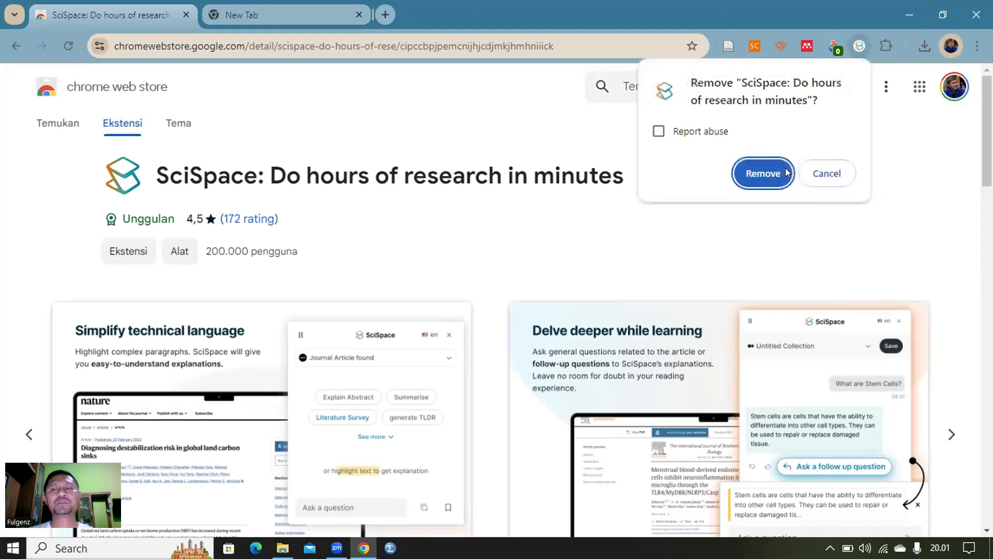
click(760, 171)
click(244, 15)
click(141, 17)
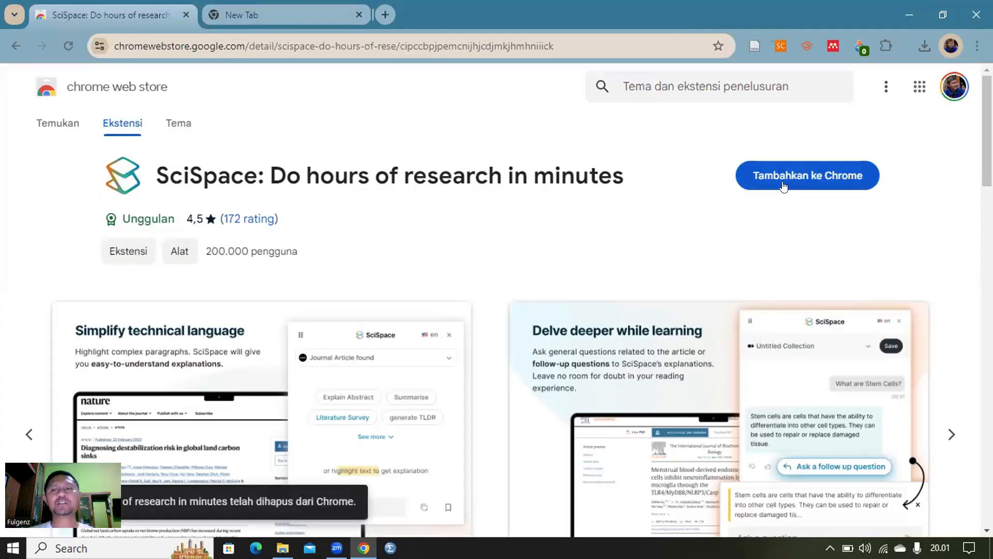
Add the SciSpace extension to Chrome from its store page and pin it for easy access.
click(779, 174)
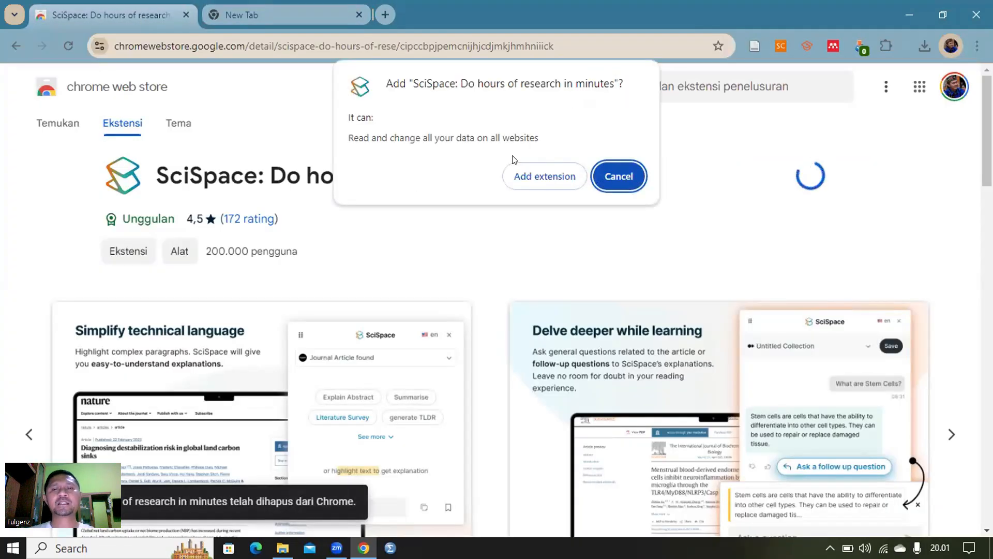
click(529, 181)
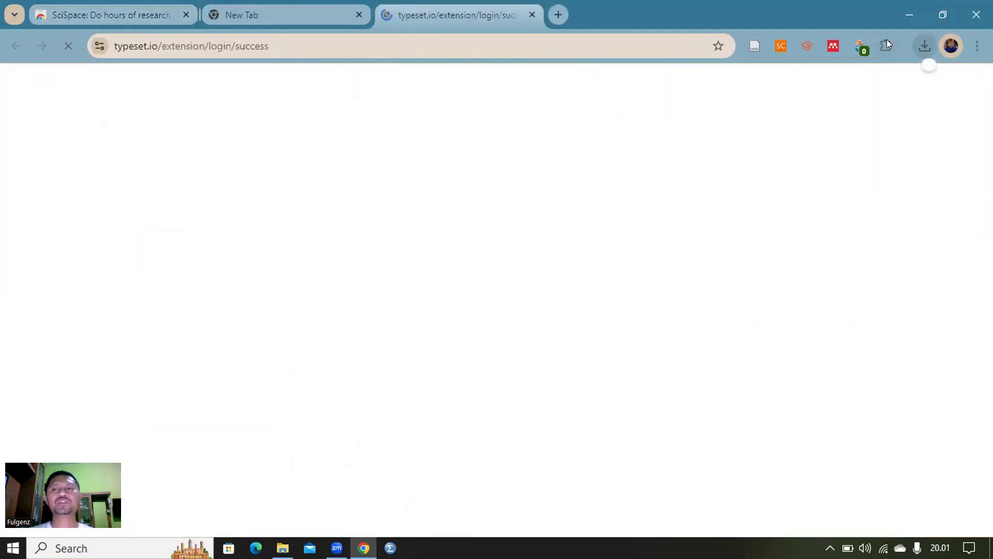
click(886, 40)
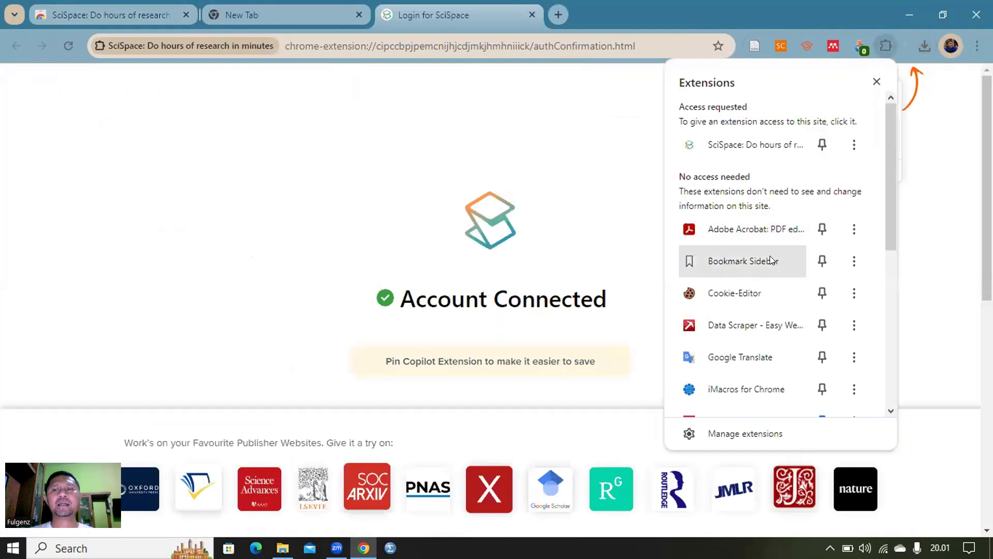
click(821, 146)
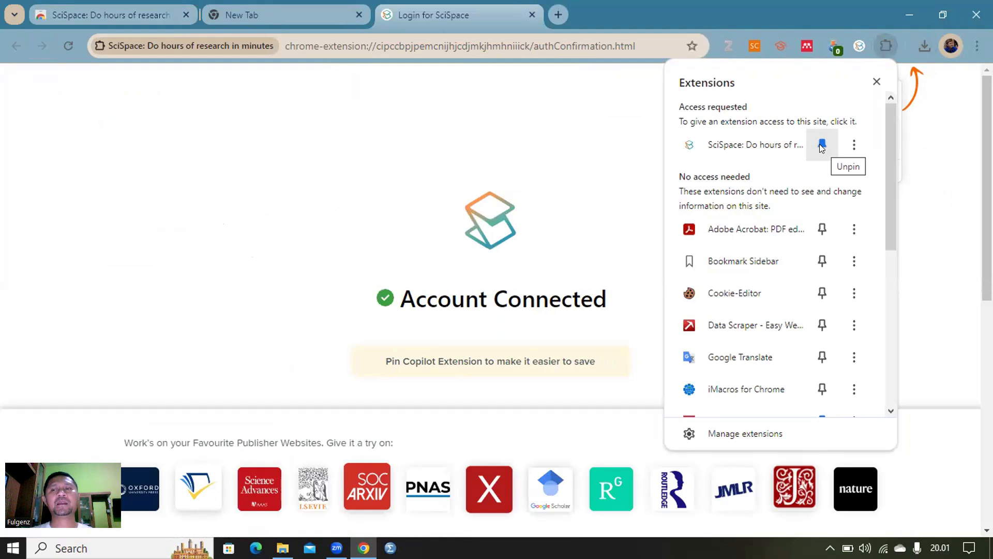
click(921, 162)
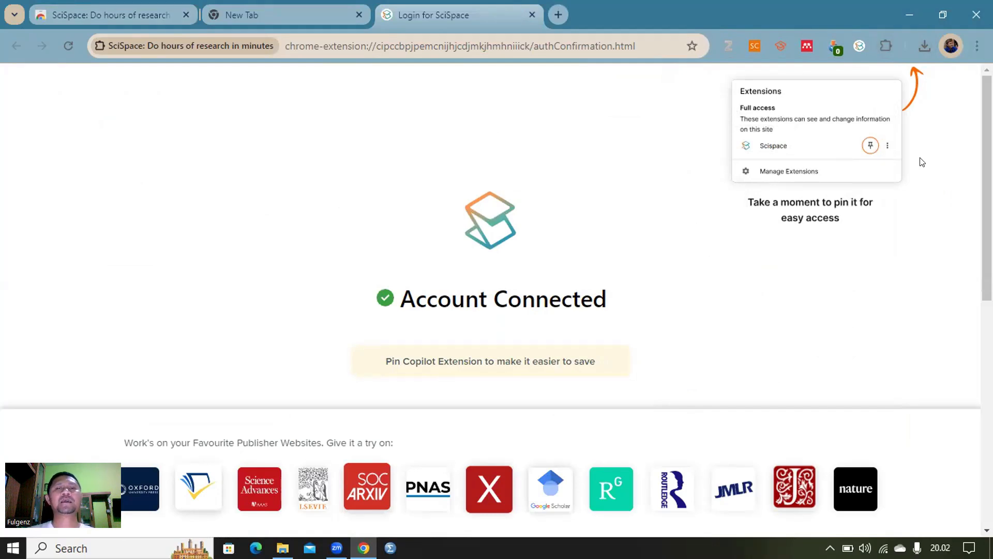
Open the SciSpace library through the pinned extension and log out of the account.
click(859, 47)
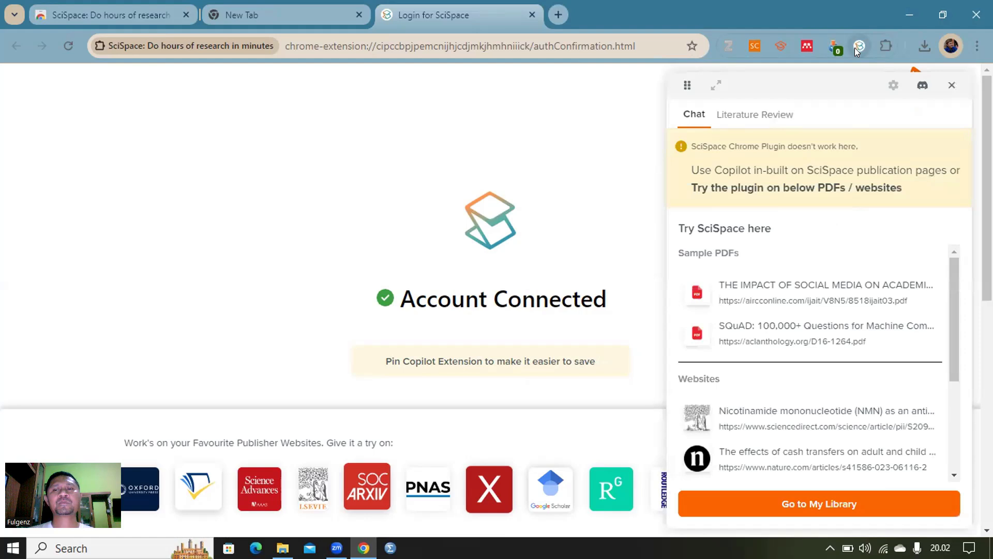
click(748, 502)
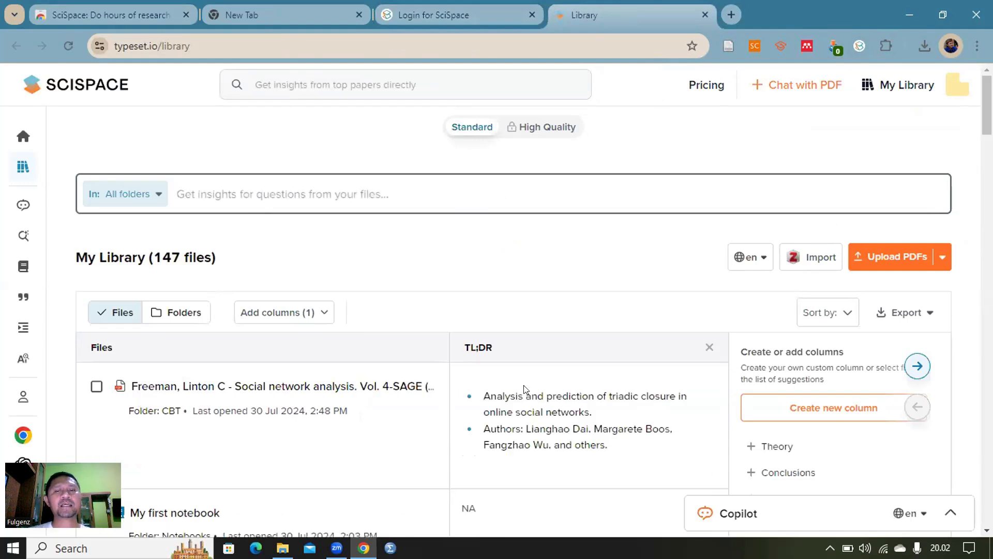
mouse_move(387, 414)
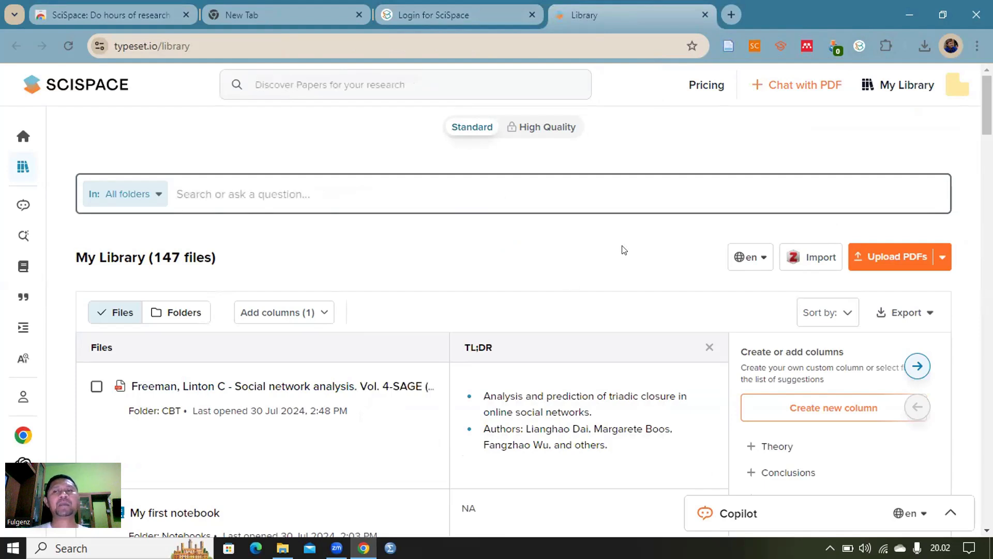
click(959, 79)
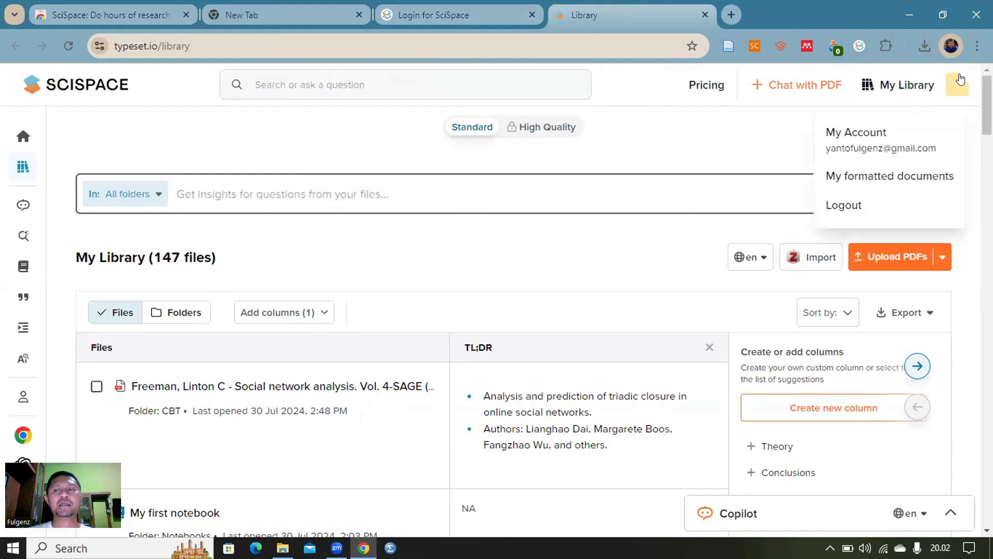
click(845, 205)
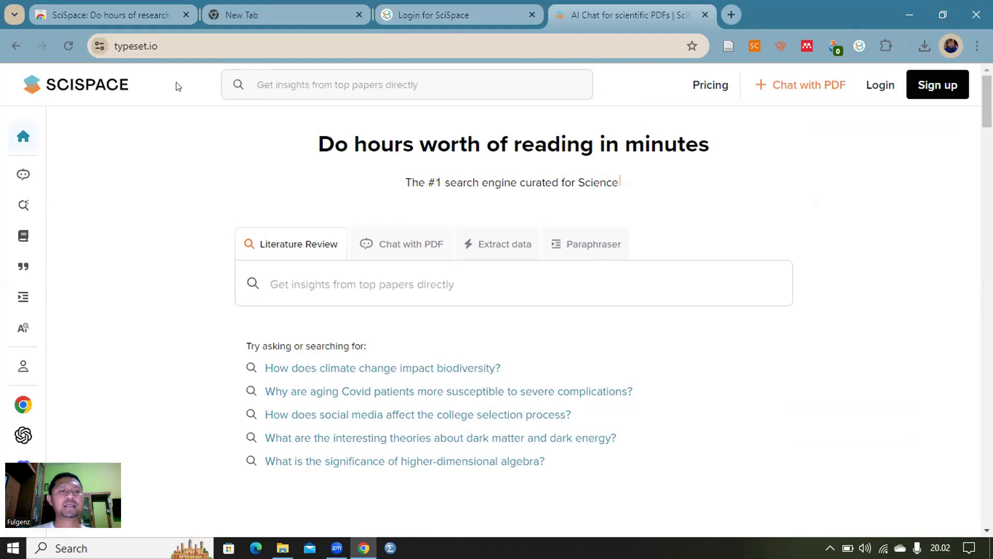
Look through the Chat with PDF, Extract data, Paraphraser and Literature Review tools on the SciSpace home page.
mouse_move(95, 144)
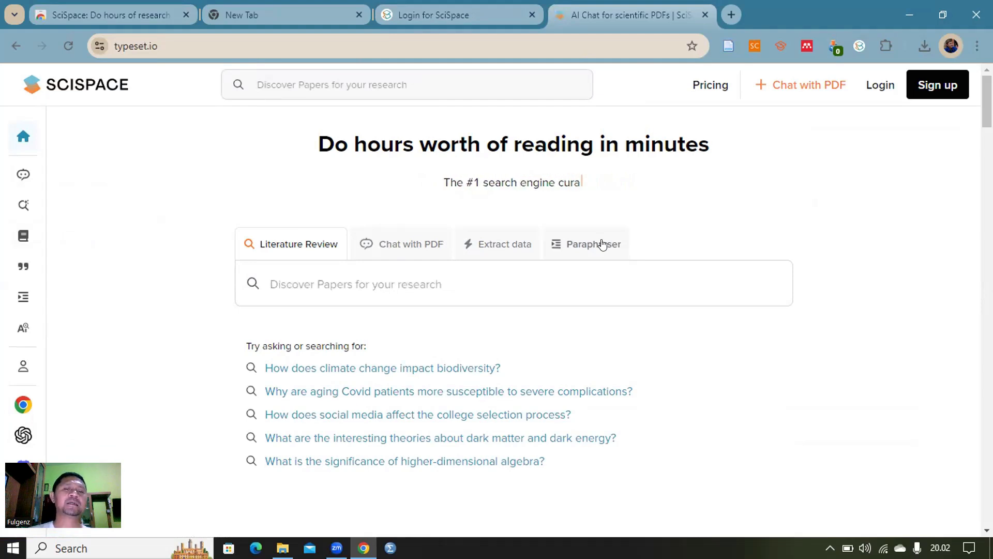
click(413, 247)
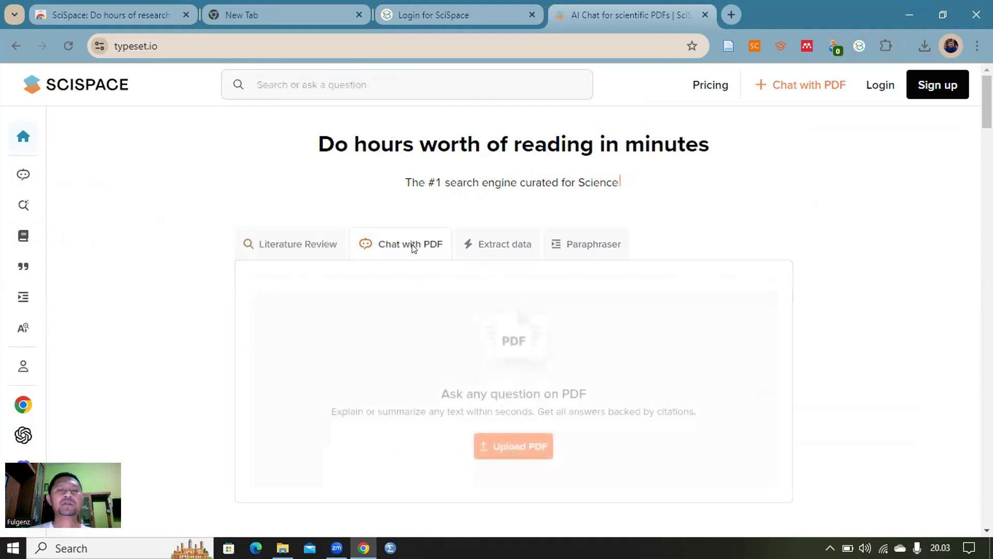
click(490, 248)
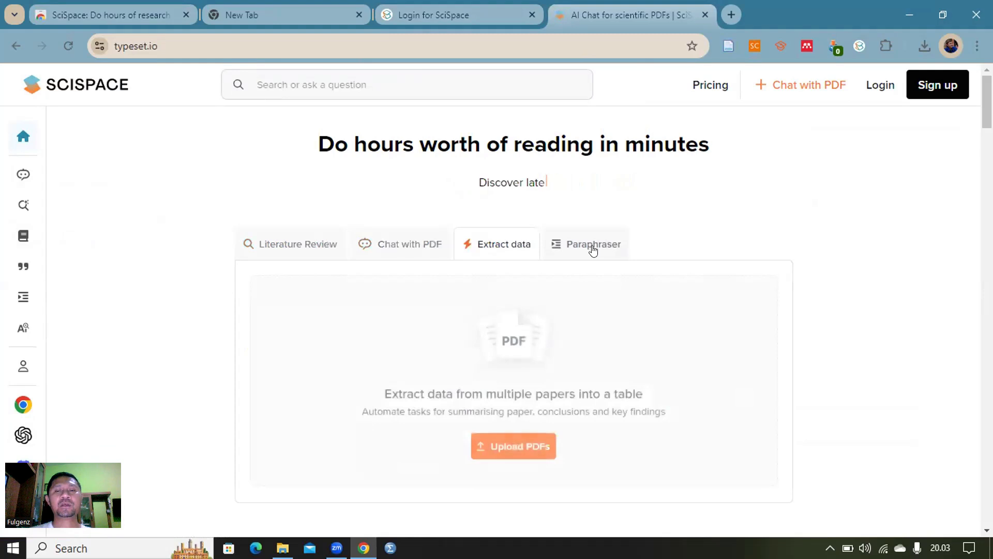
click(594, 250)
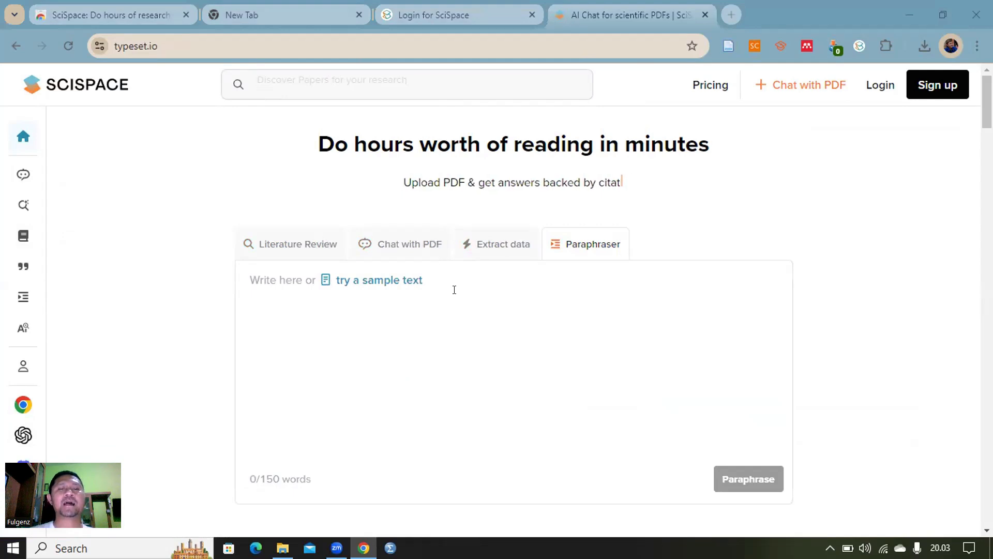
click(507, 244)
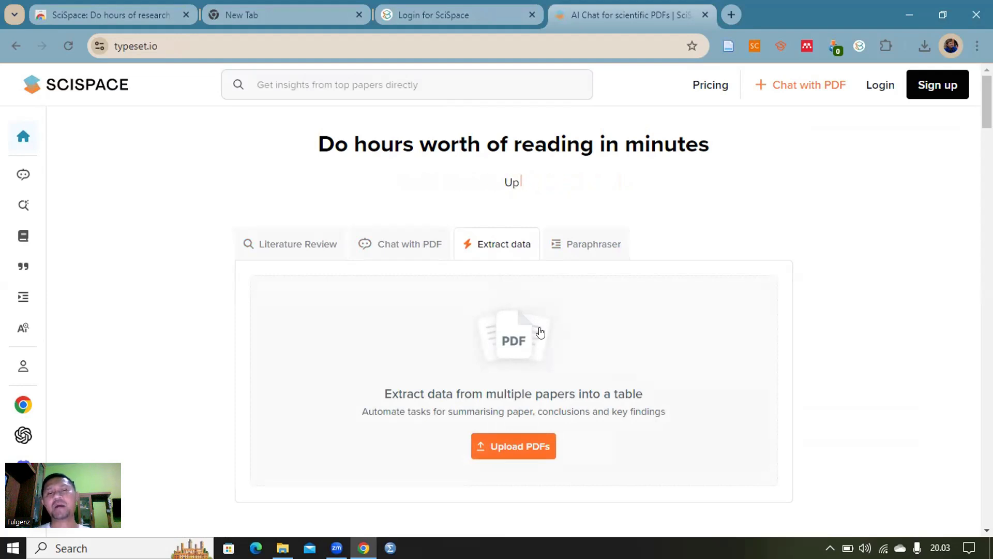
click(416, 241)
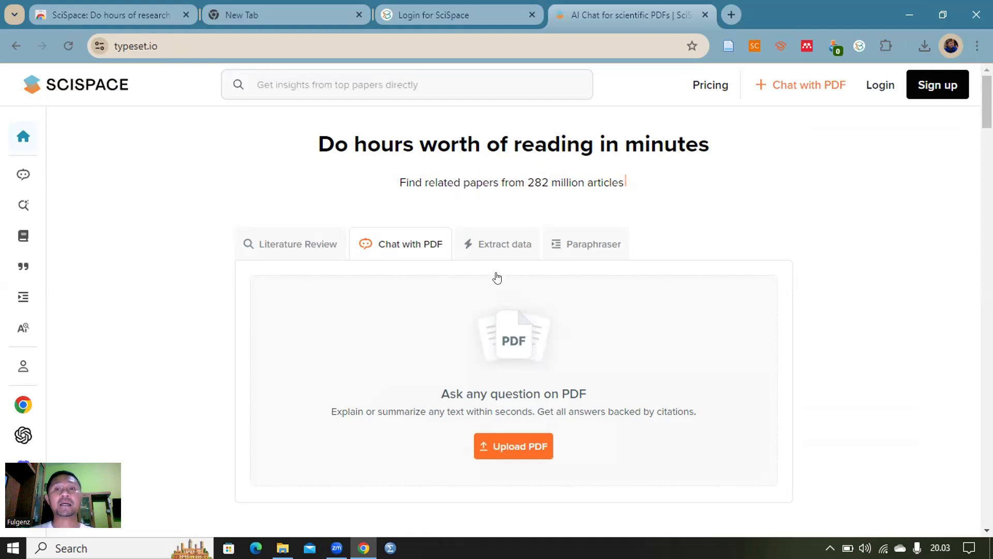
click(295, 245)
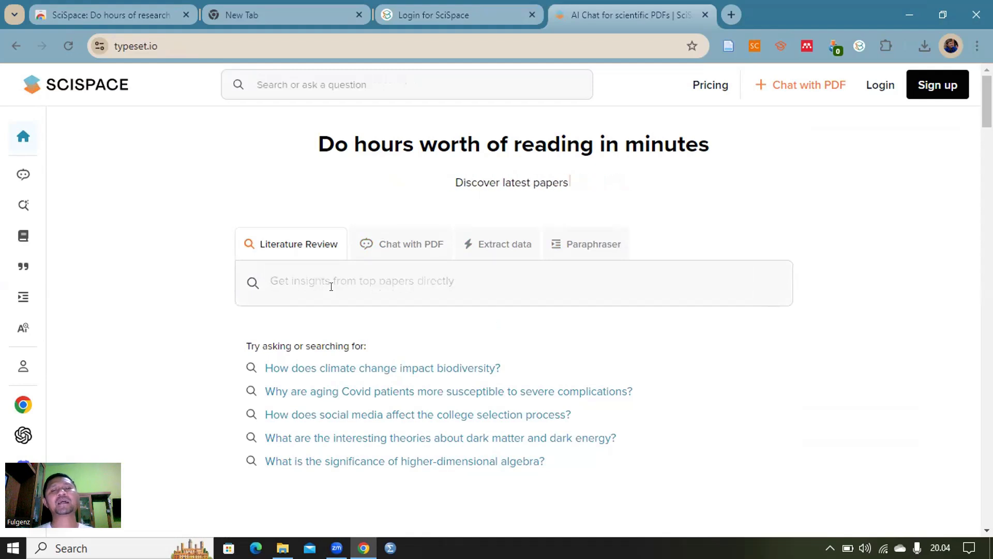
Examine the SciSpace Notebook feature and the APA citation generator page.
mouse_move(67, 183)
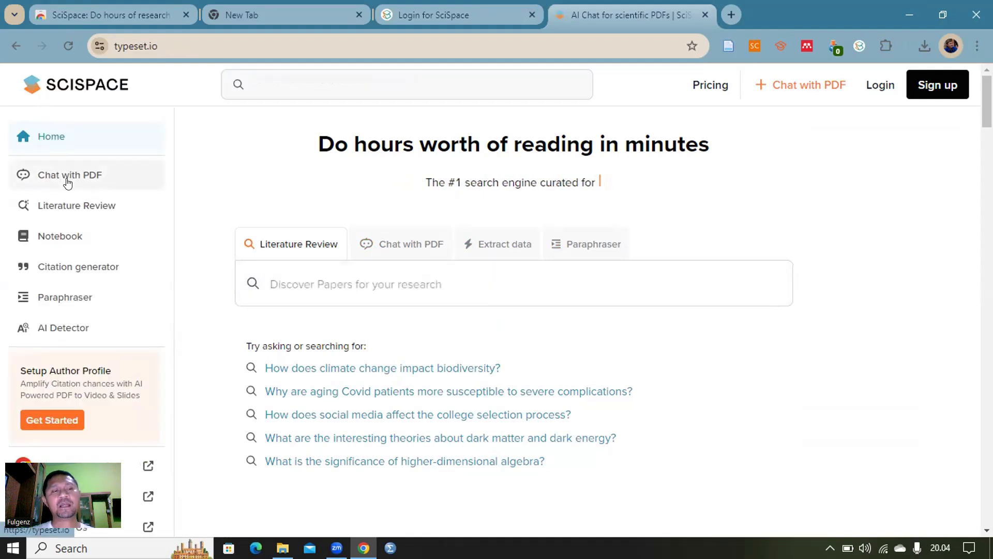
click(64, 238)
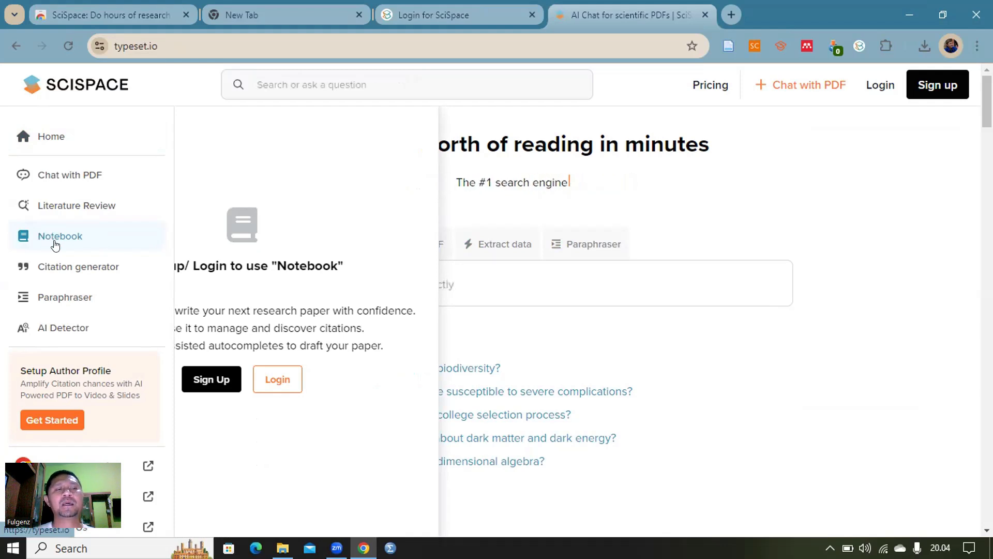
click(77, 268)
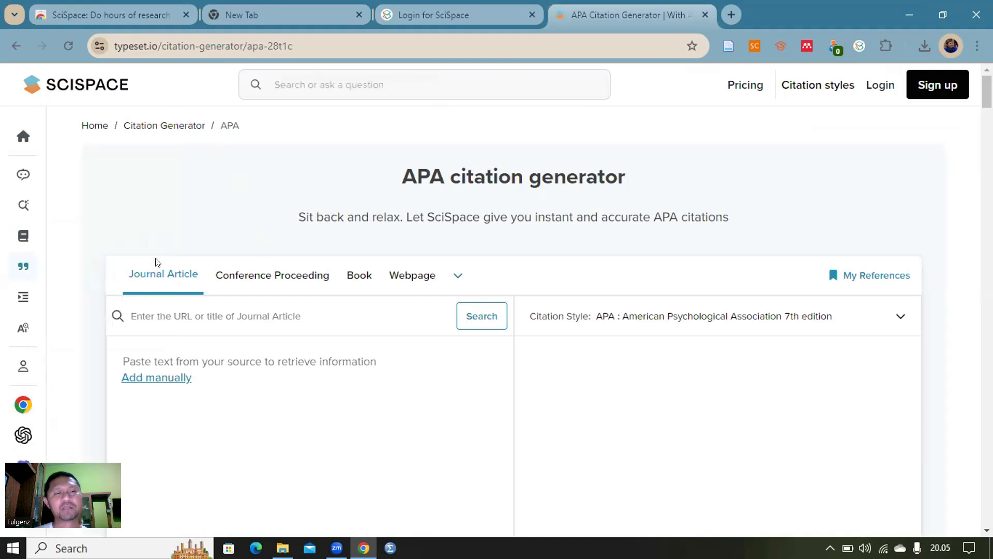
mouse_move(6, 251)
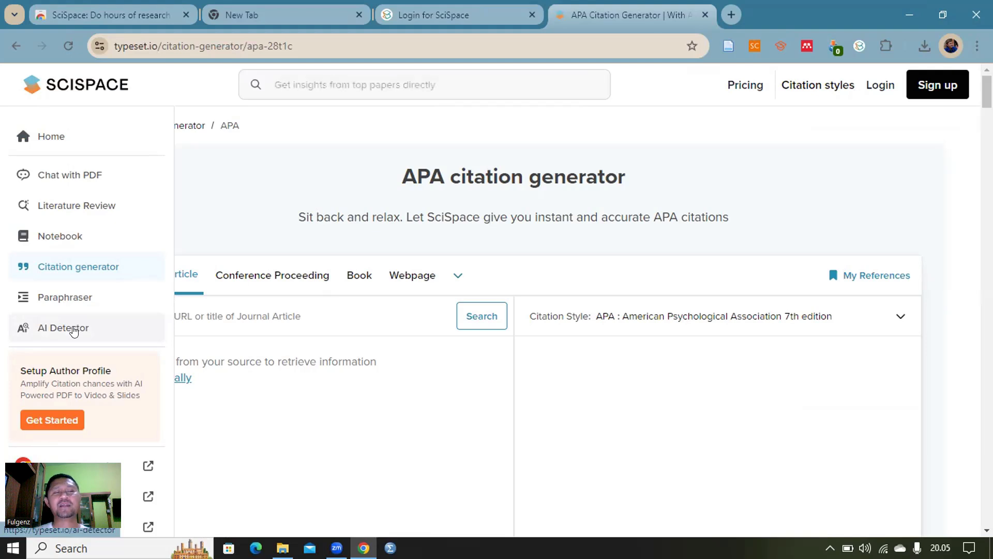
scroll(73, 338, down, 3)
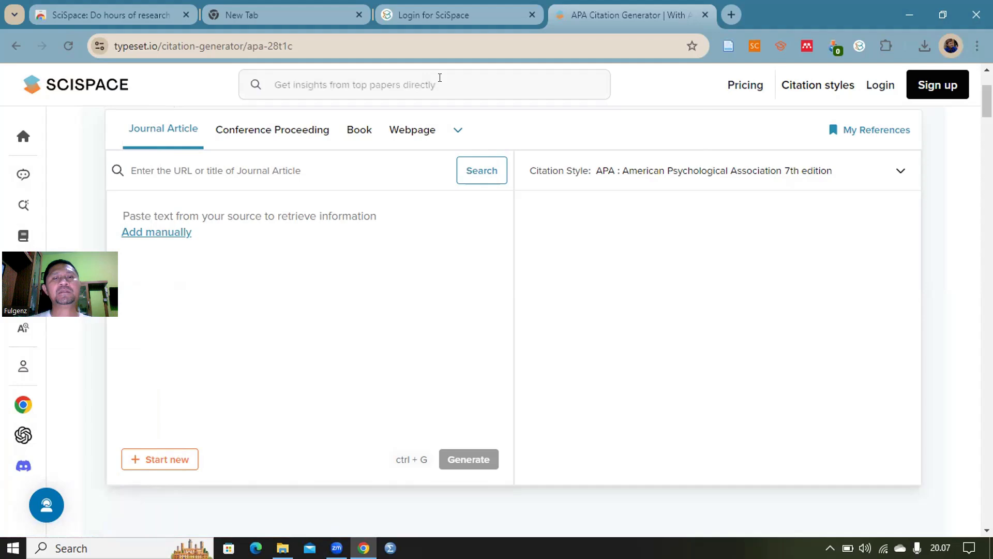
Return to the SciSpace home page, open the sign-up form and sign in with the existing Google account.
click(26, 137)
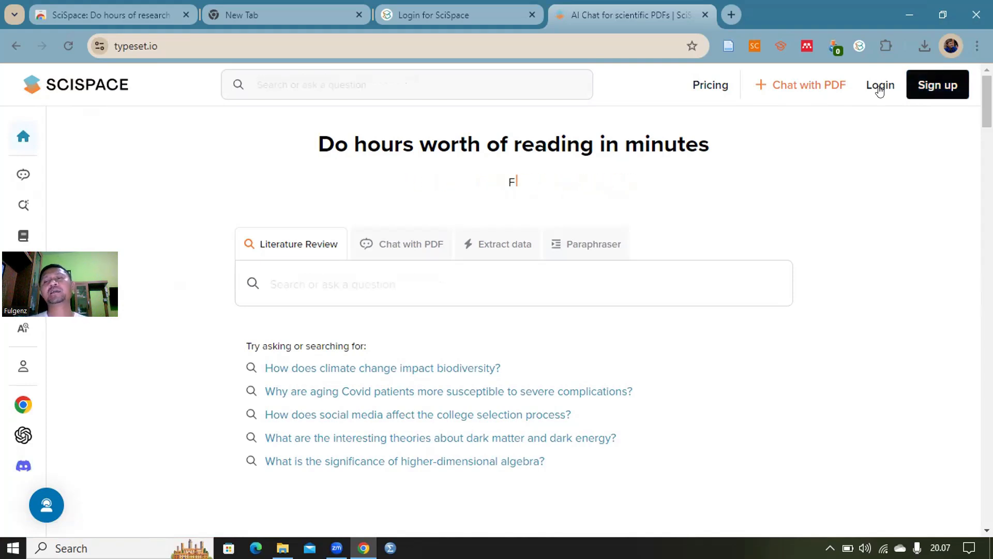
click(925, 85)
click(483, 263)
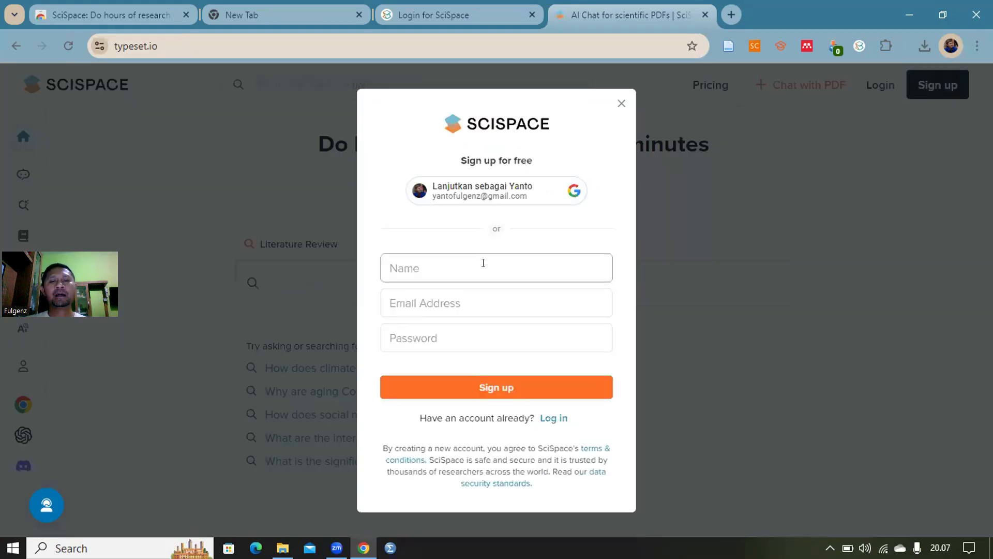
click(483, 262)
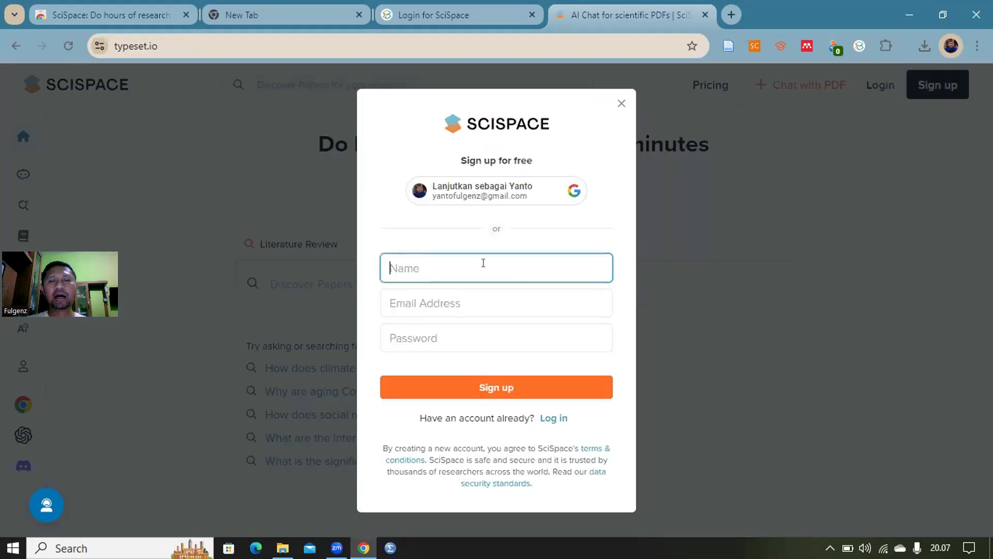
click(476, 295)
click(414, 338)
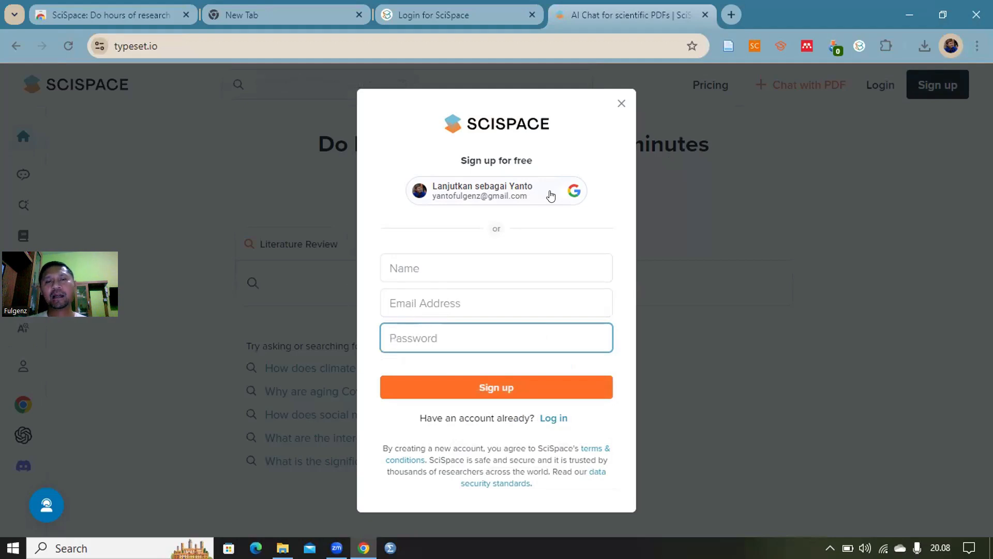
click(497, 187)
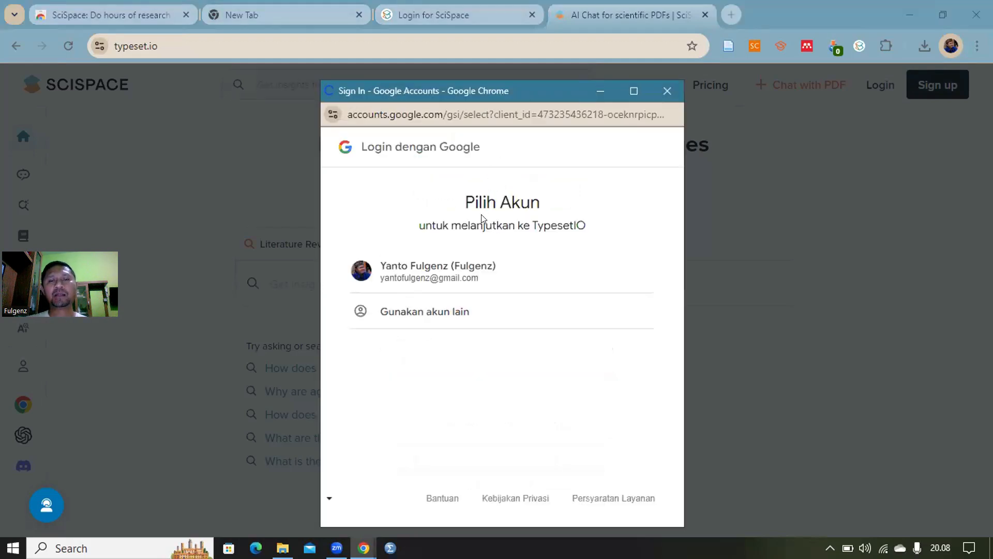
click(451, 266)
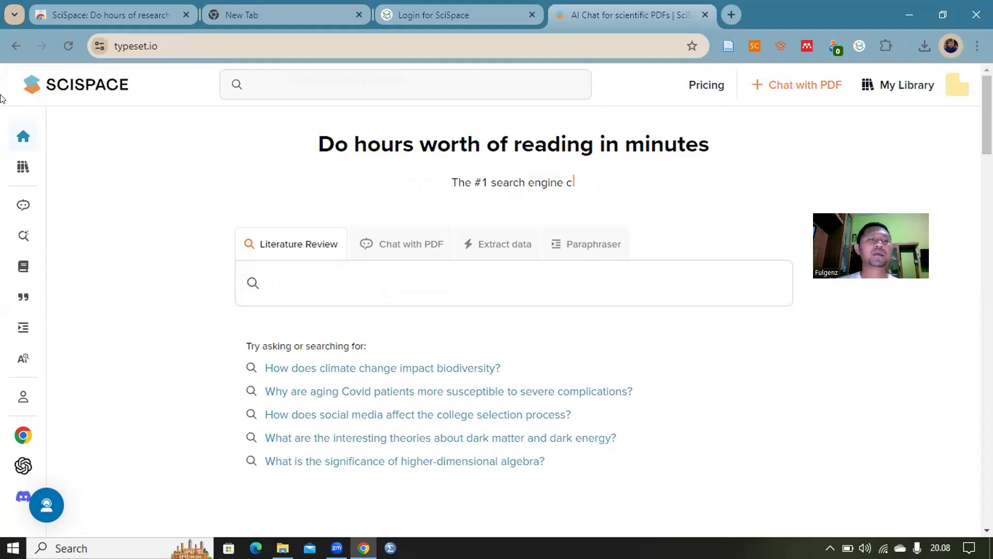
mouse_move(31, 152)
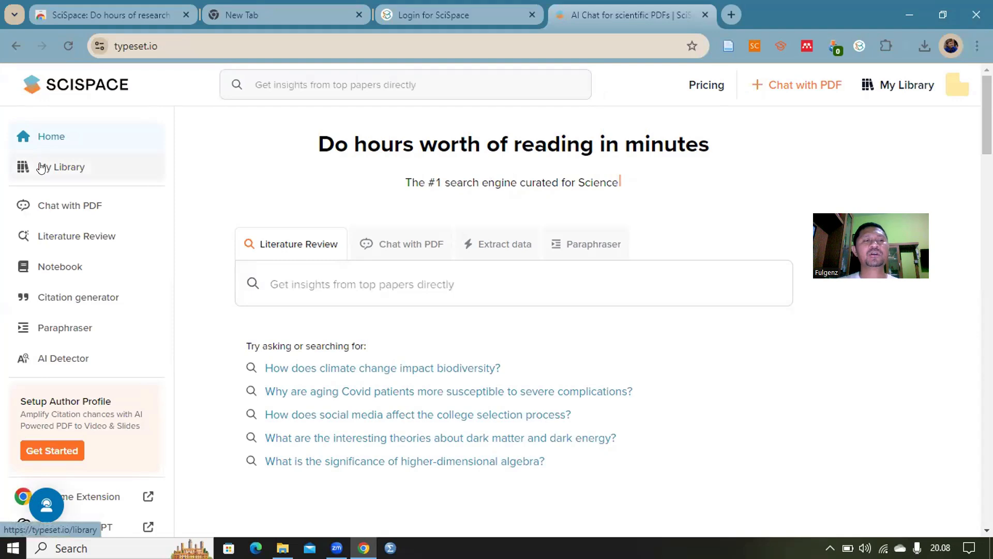
Open My Library, show its folders and create a new folder named ESG.
click(41, 168)
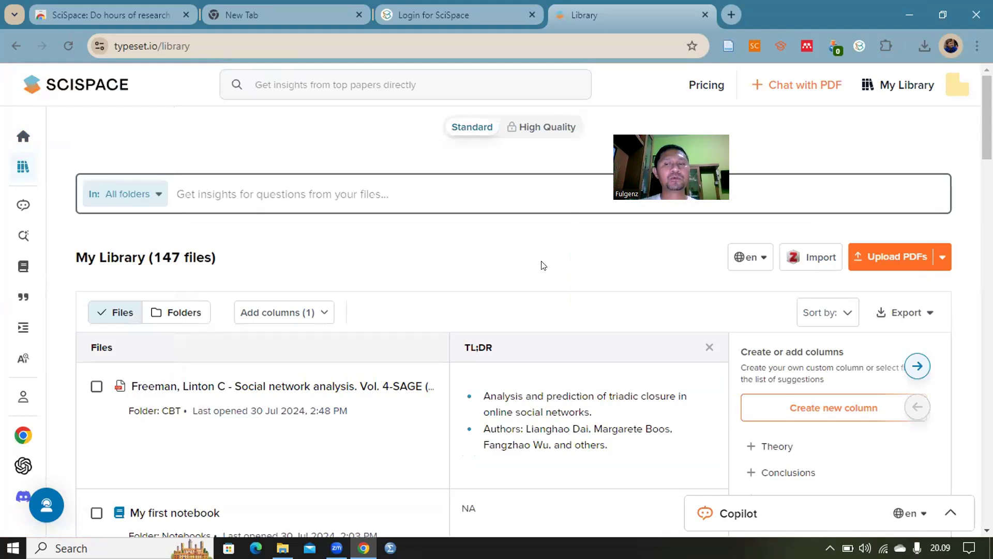
click(181, 311)
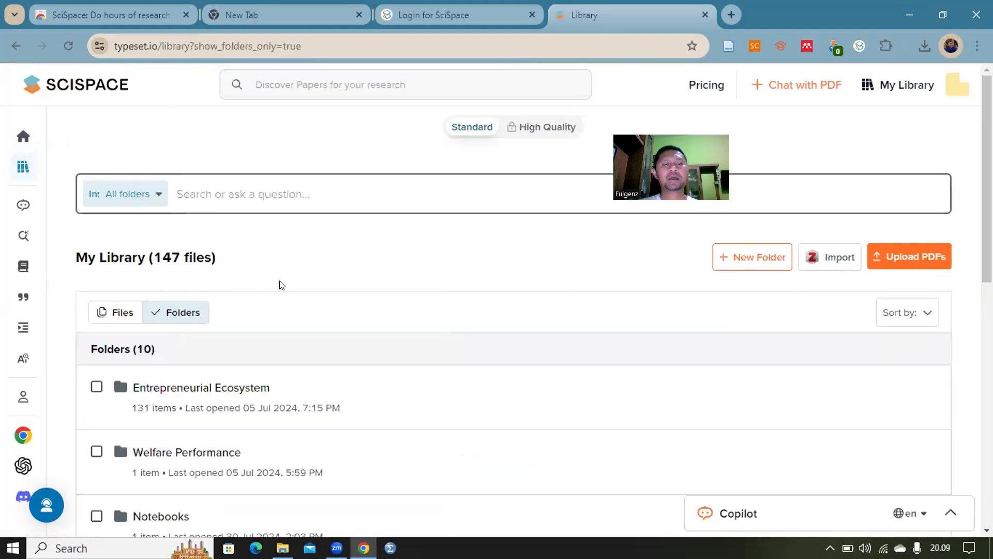
click(743, 254)
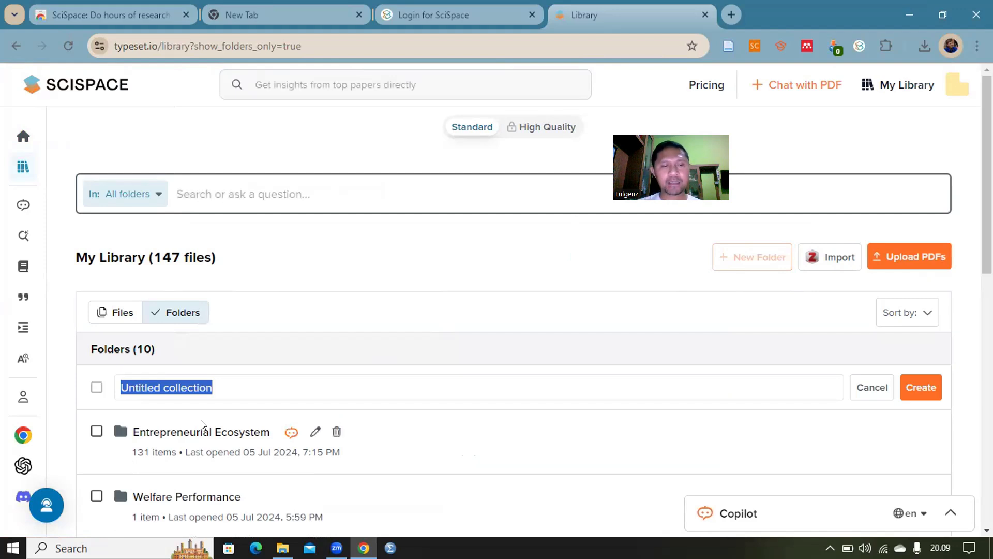
text(ESG)
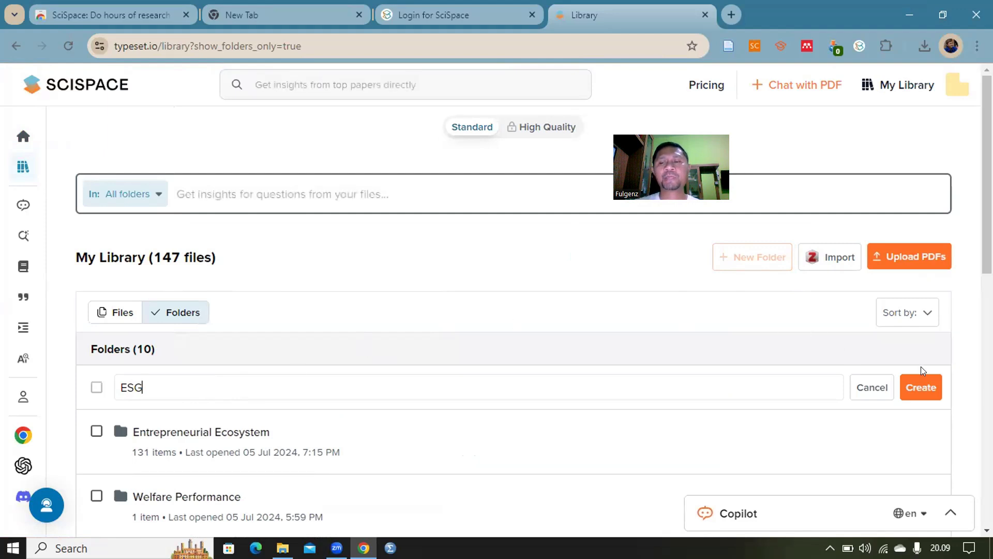
click(921, 388)
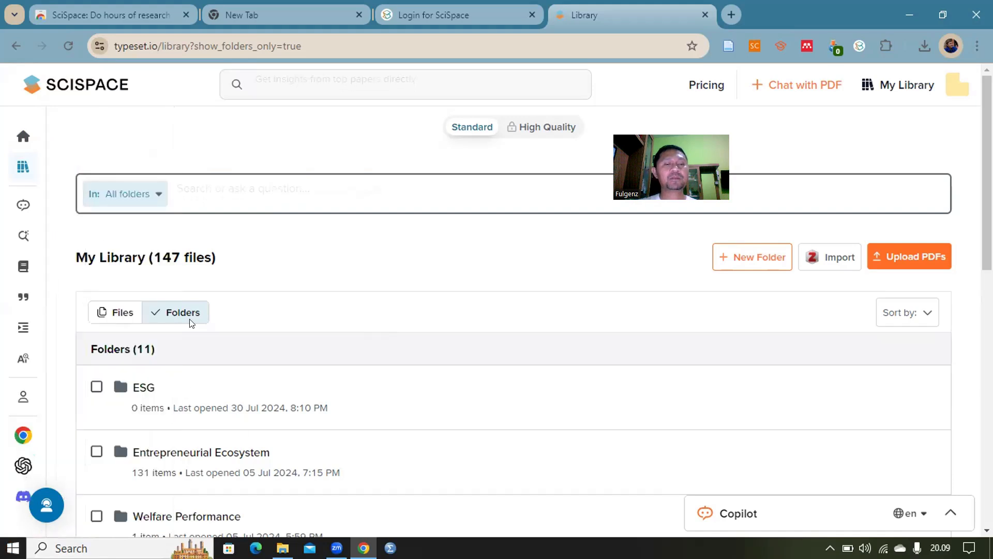
Open the ESG library folder for uploading, and browse to Disertasi > Referensi > Jurnal > ESG on Local Disk (D:) in File Explorer.
click(144, 387)
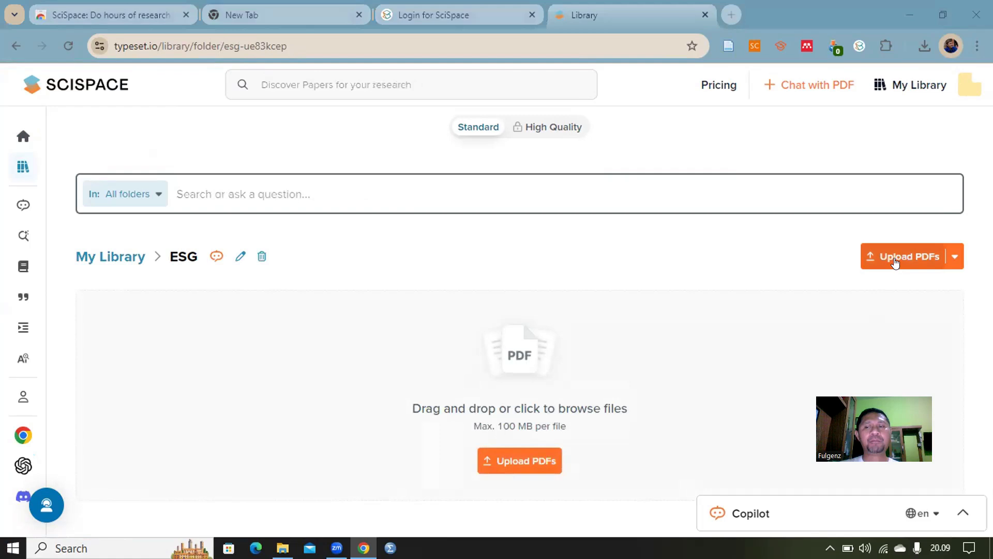
click(954, 257)
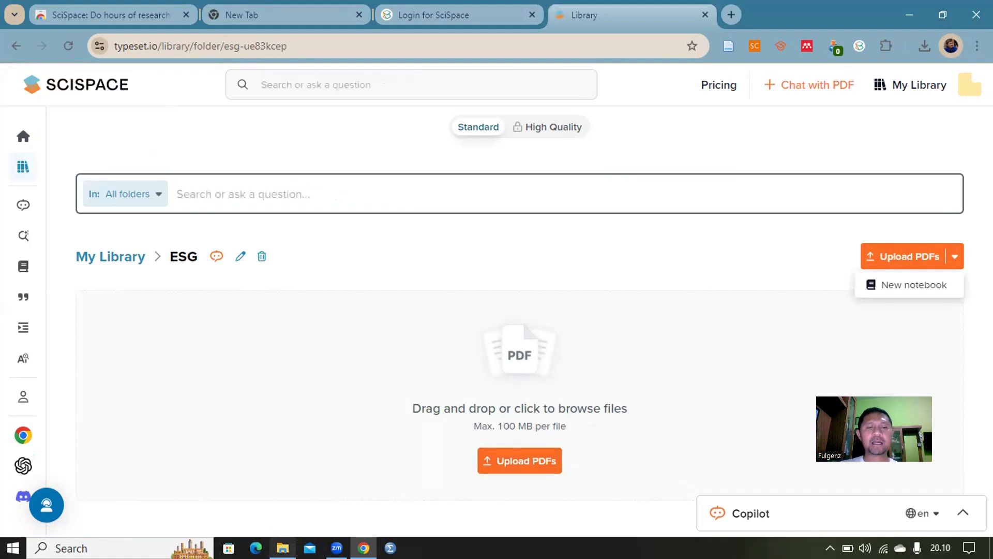
mouse_move(283, 548)
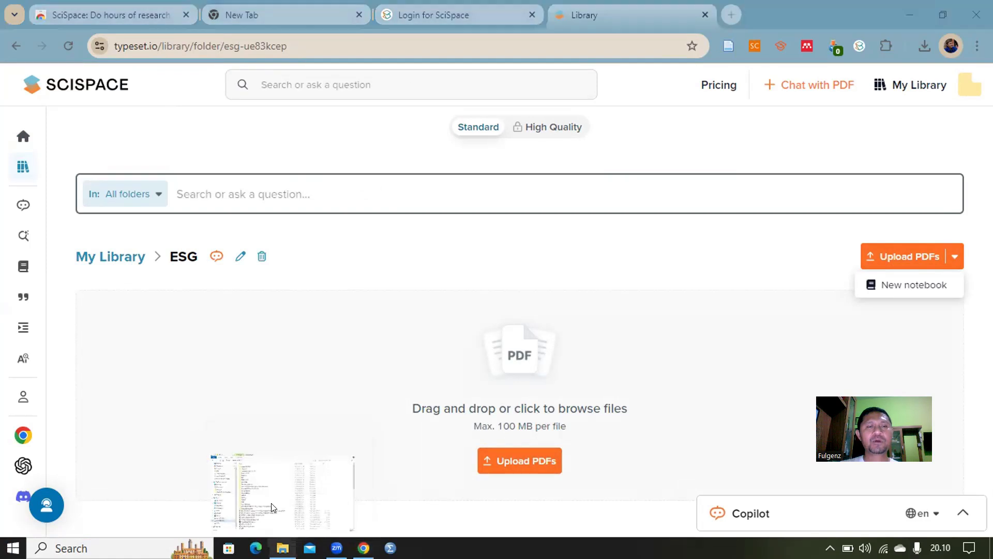
click(271, 506)
click(283, 547)
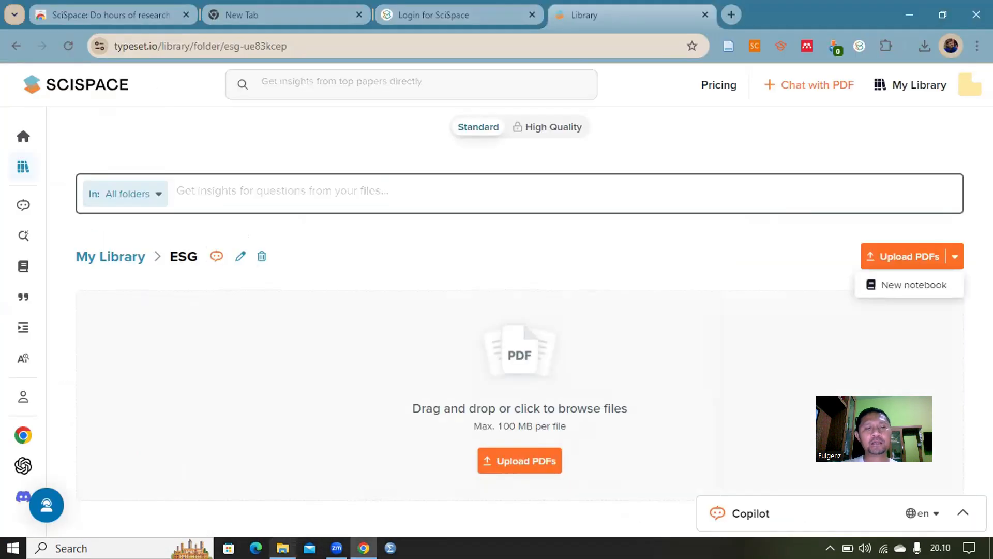
click(283, 548)
double_click(223, 147)
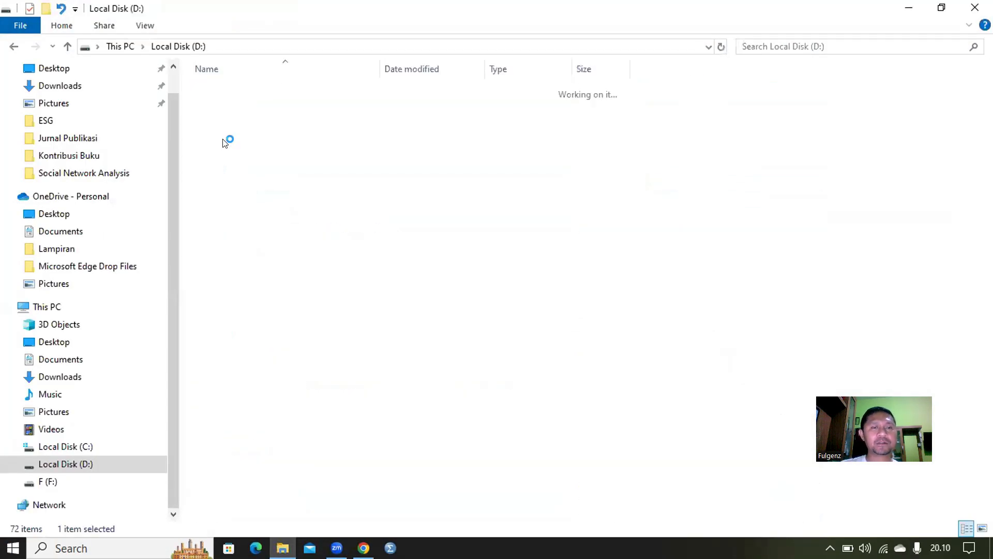
double_click(228, 148)
double_click(227, 135)
double_click(226, 134)
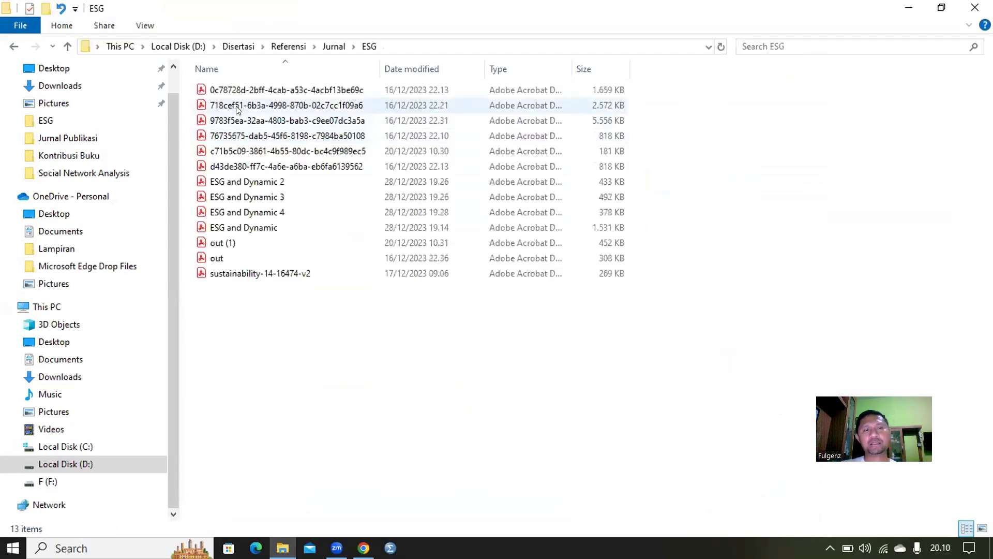
Upload the seven PDFs from "ESG and Dynamic 2" through "sustainability-14-16474-v2" from File Explorer to the ESG library folder.
click(243, 90)
click(258, 182)
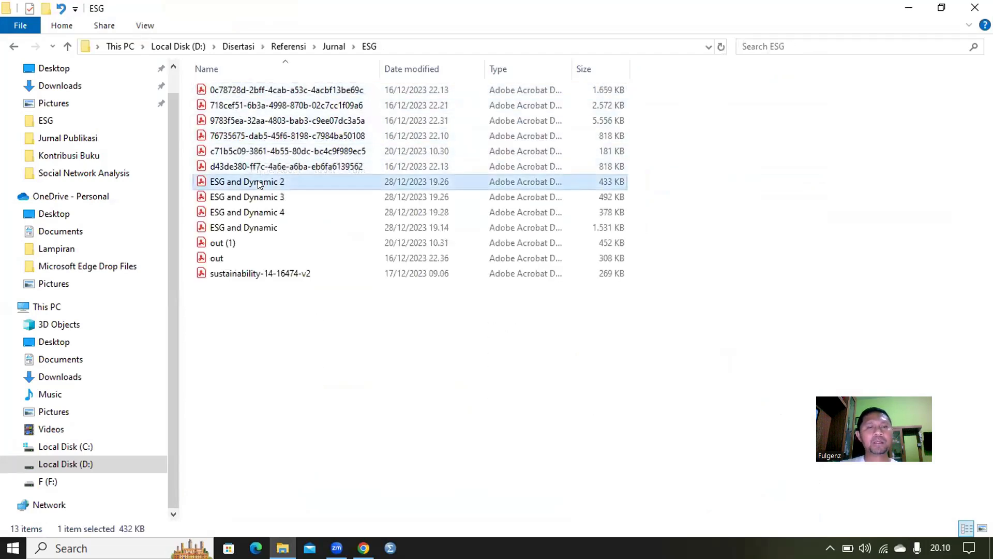
shift+click(250, 273)
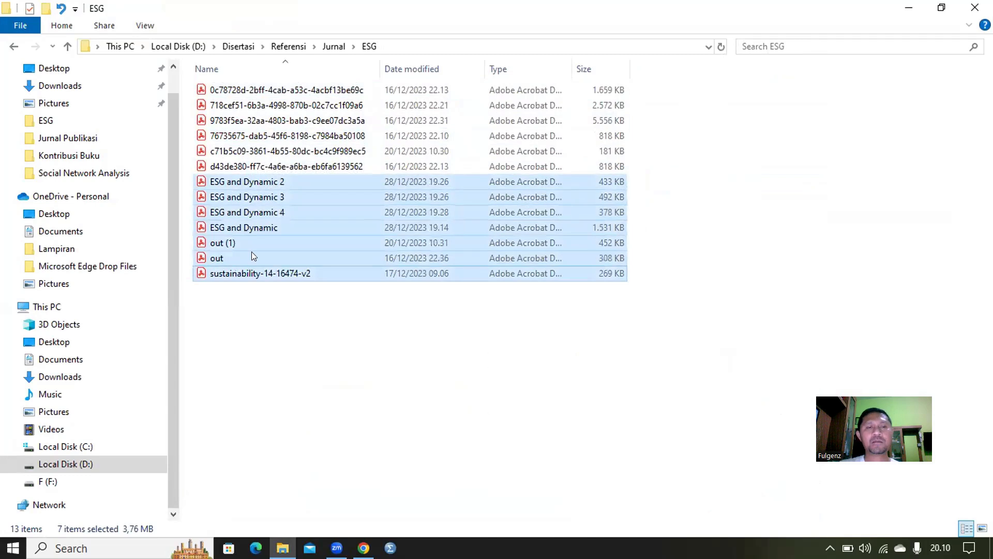
drag(279, 196, 414, 422)
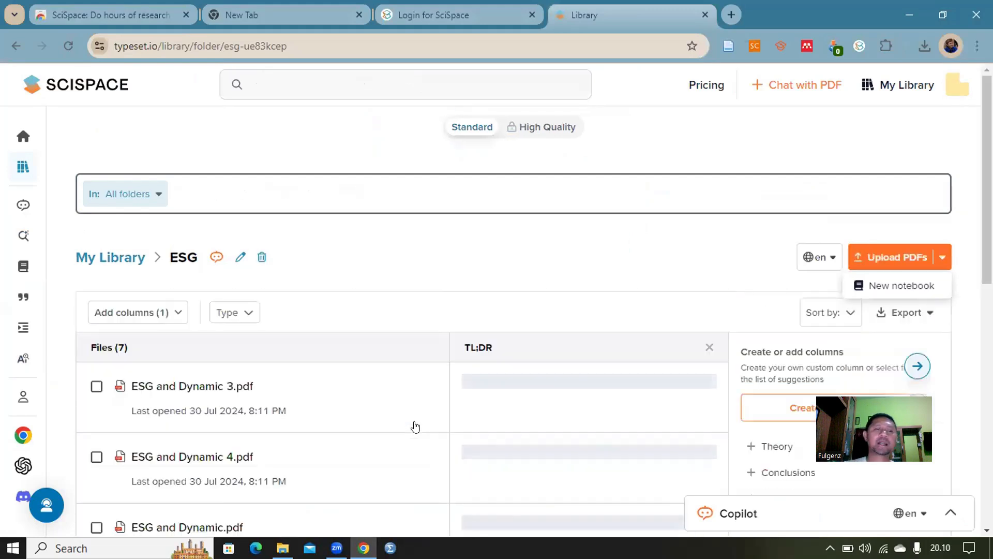
Start another PDF upload for the ESG folder and browse to Disertasi > Referensi > Jurnal > ESG on Local Disk (D:).
click(910, 256)
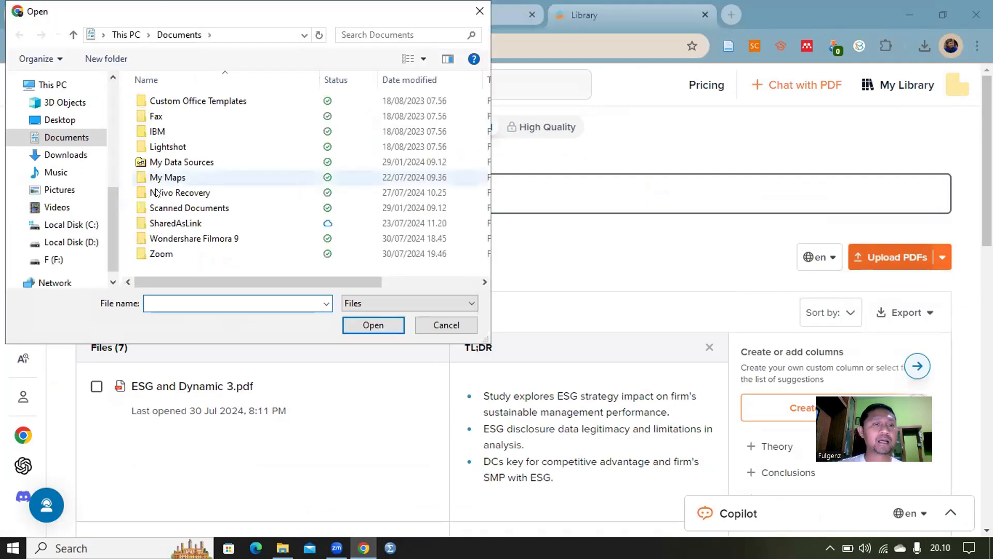
click(58, 242)
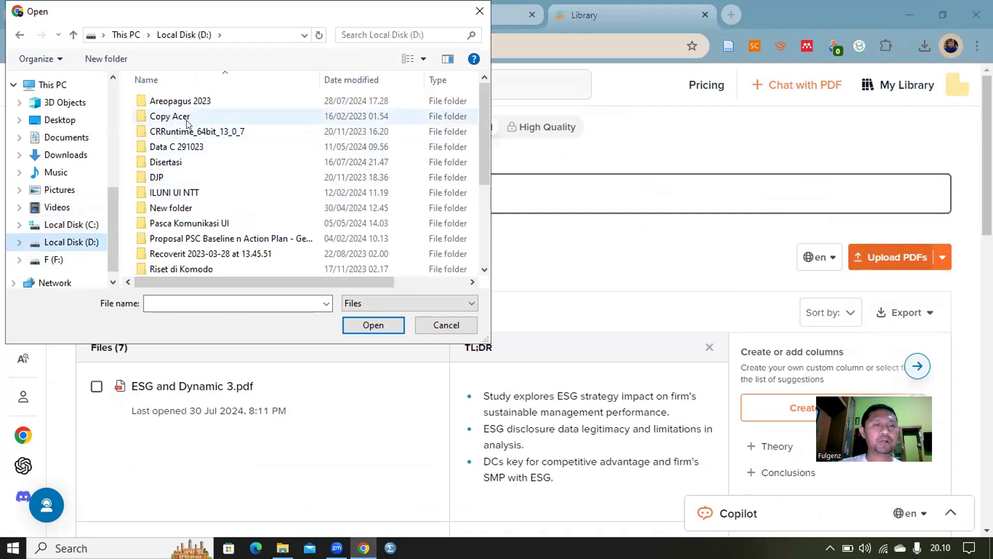
double_click(185, 162)
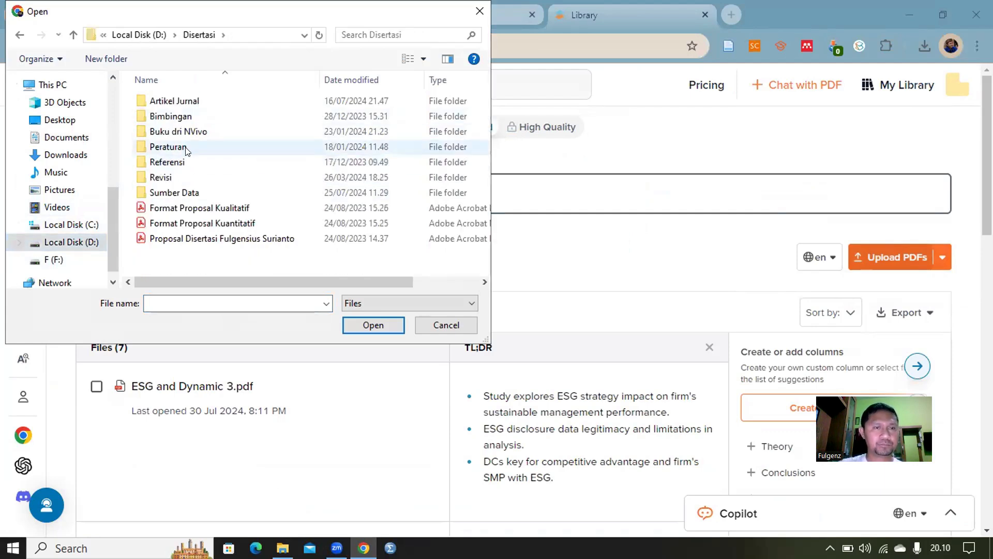
double_click(185, 163)
click(187, 147)
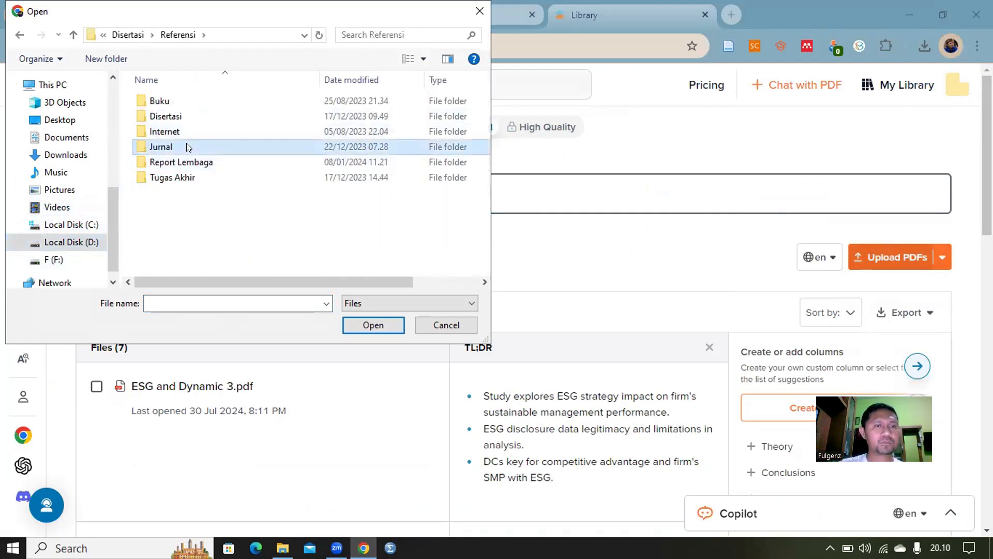
double_click(186, 147)
double_click(186, 146)
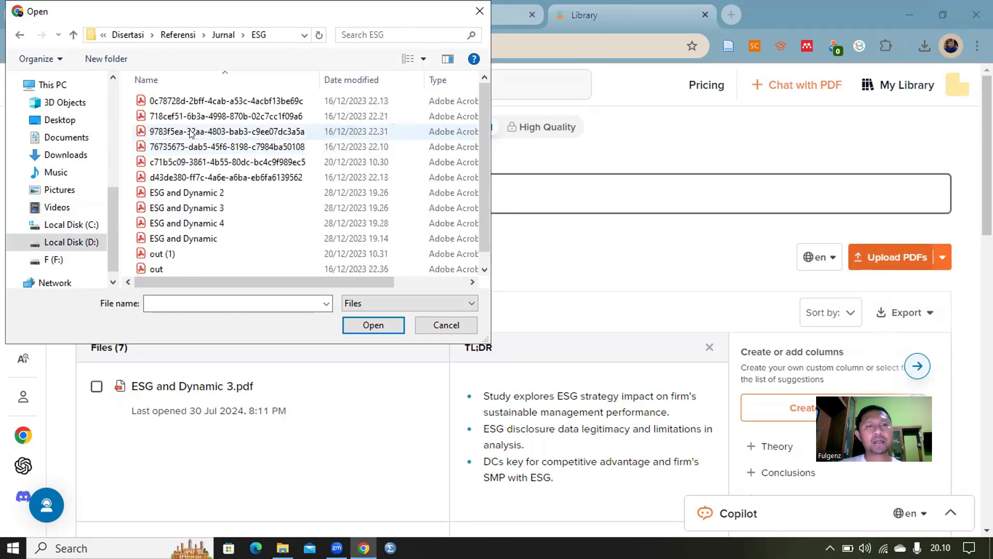
Select the six PDFs from 0c78728d through d43de380 and upload them to the ESG folder.
click(192, 101)
shift+click(224, 178)
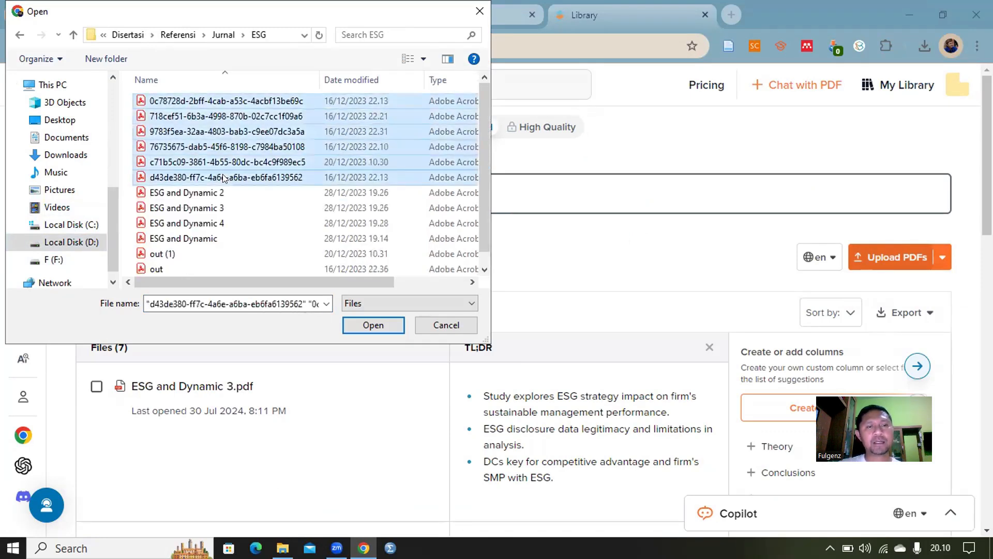
click(378, 328)
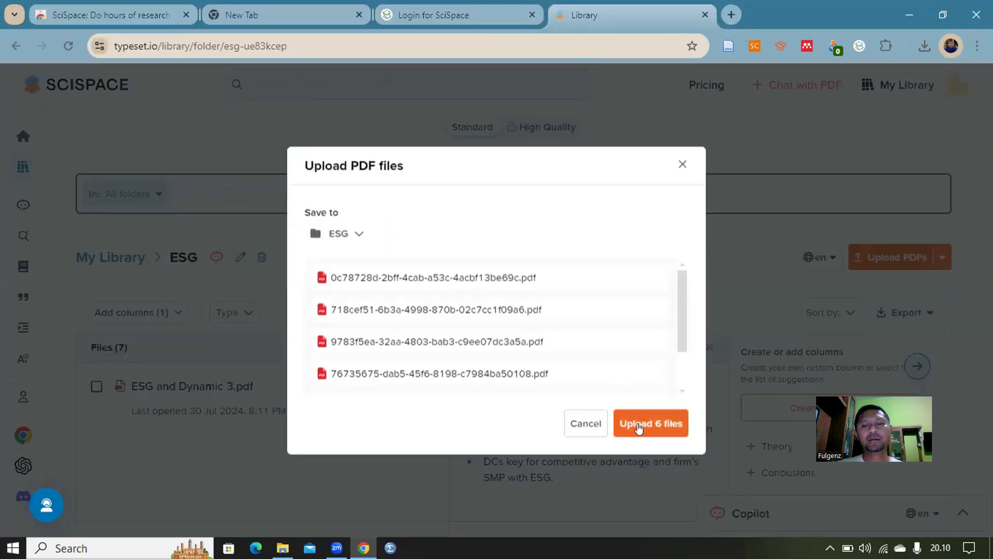
click(640, 429)
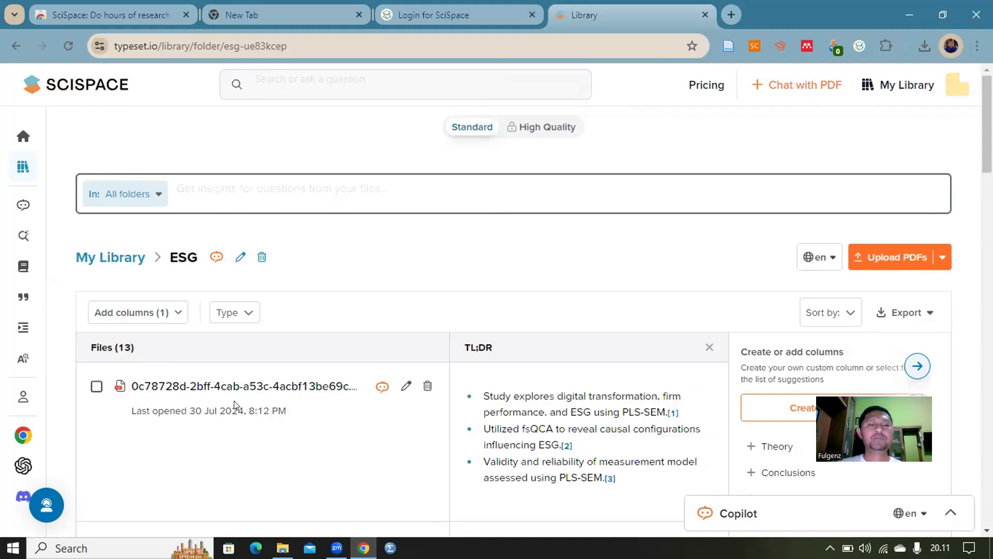
Review the TL;DR summaries and suggested columns for the uploaded ESG papers, and return to the library's folder list.
scroll(244, 401, down, 3)
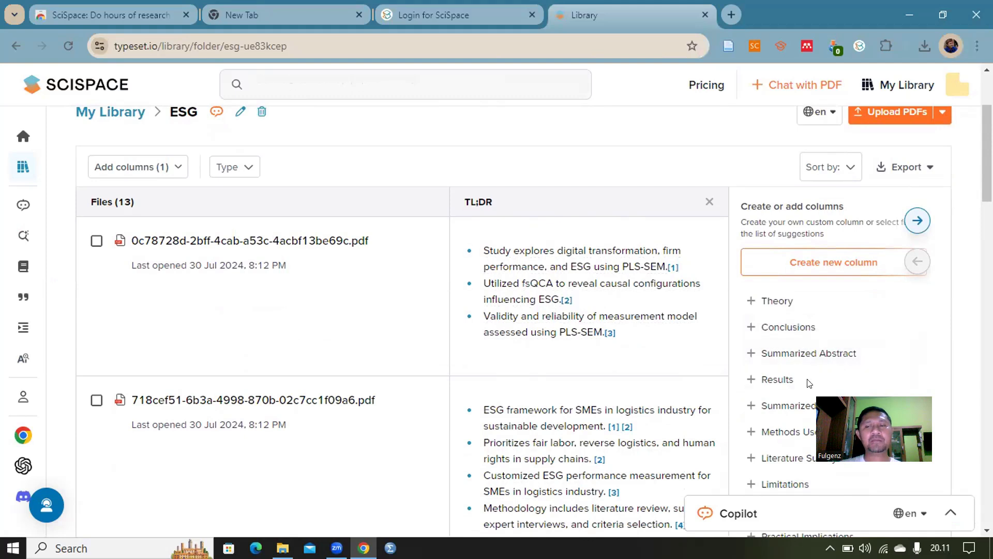
scroll(773, 412, down, 1)
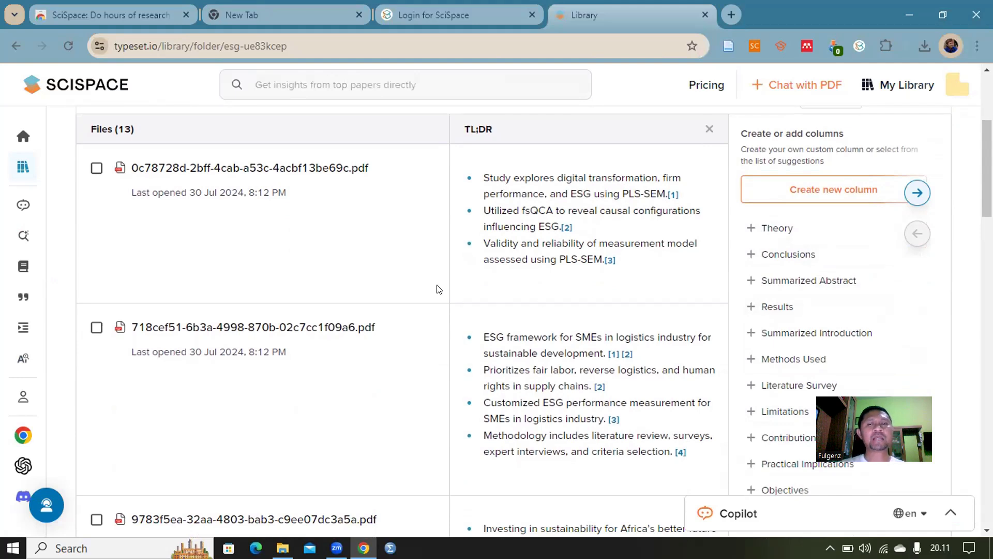
scroll(437, 289, up, 3)
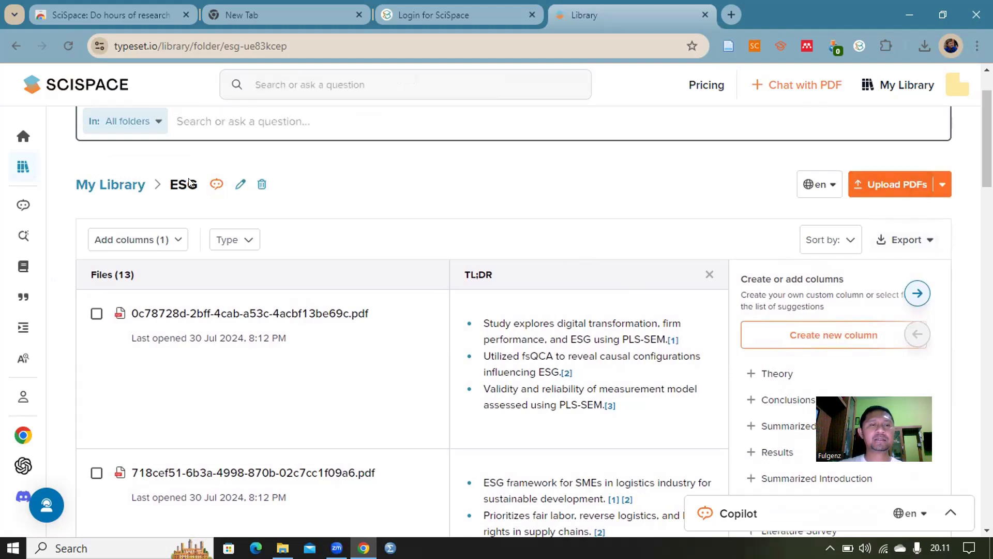
scroll(295, 304, up, 2)
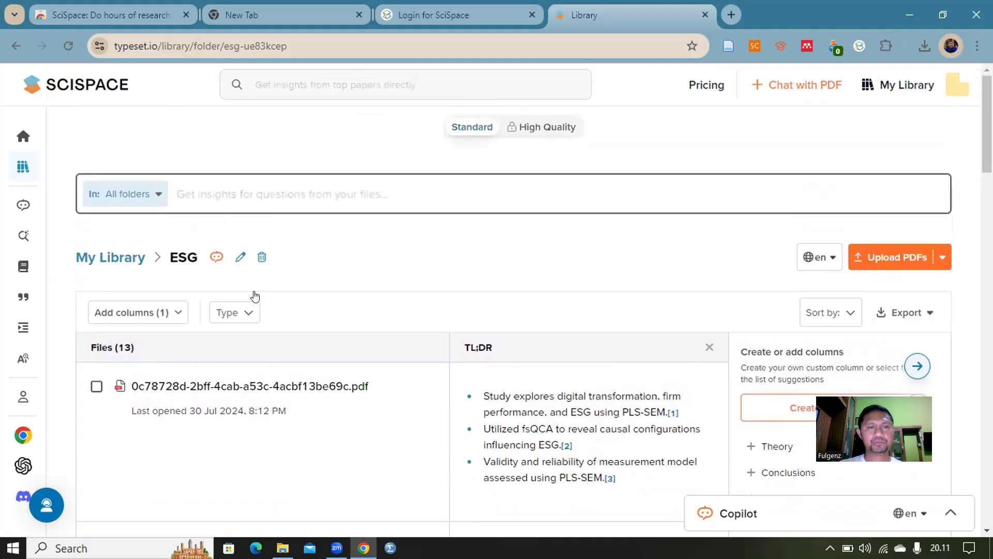
click(124, 258)
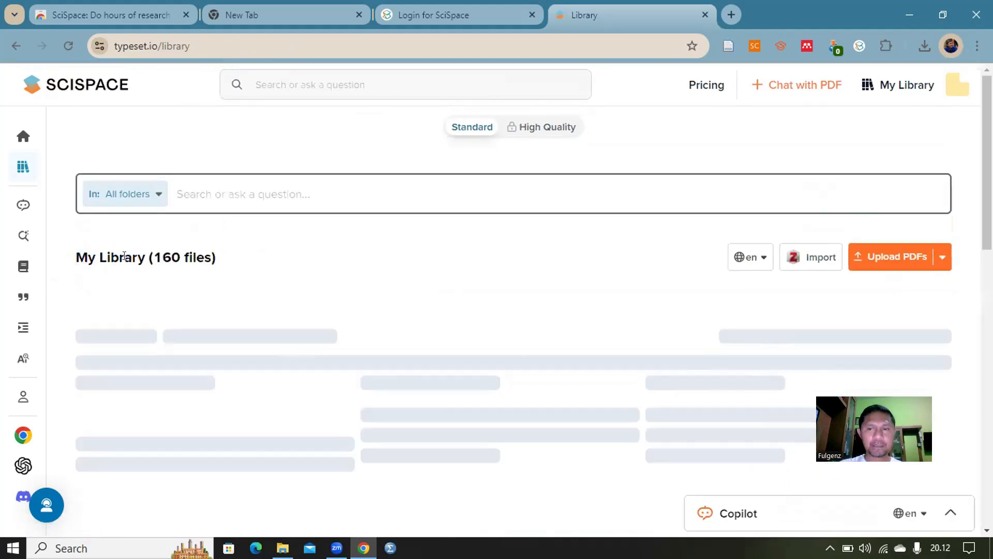
click(174, 314)
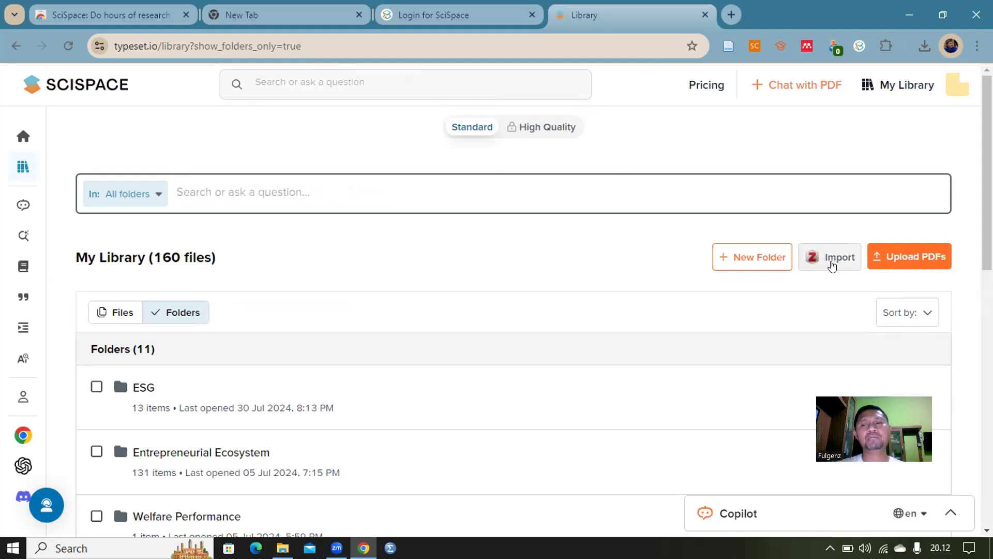
Open the Zotero website in a new browser tab.
click(736, 7)
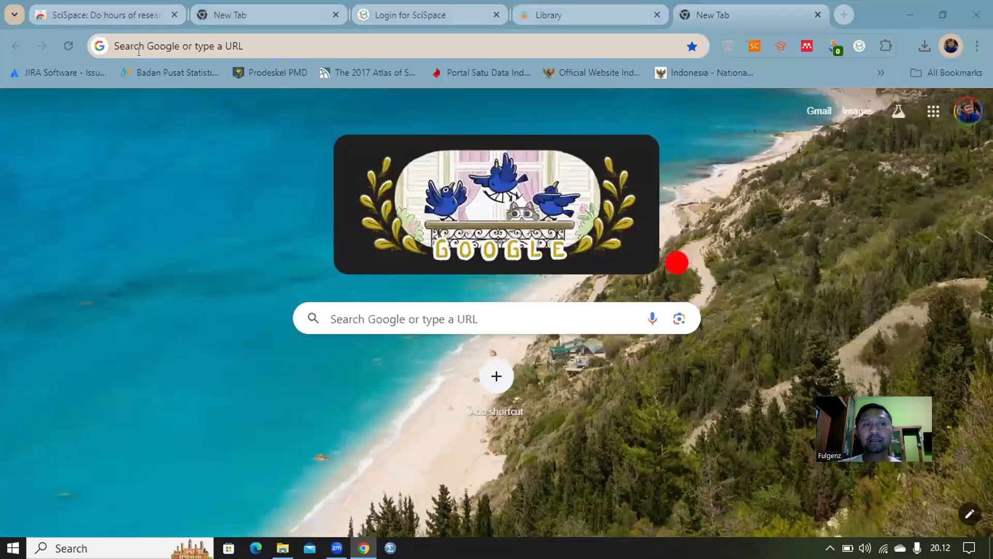
text(zotero.org/fulgensius_surianto/items)
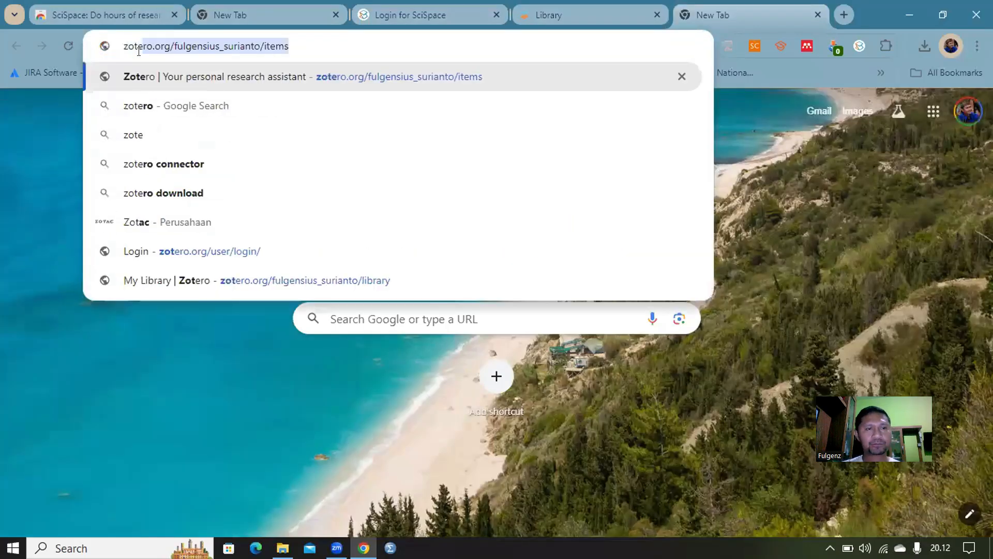
key(Return)
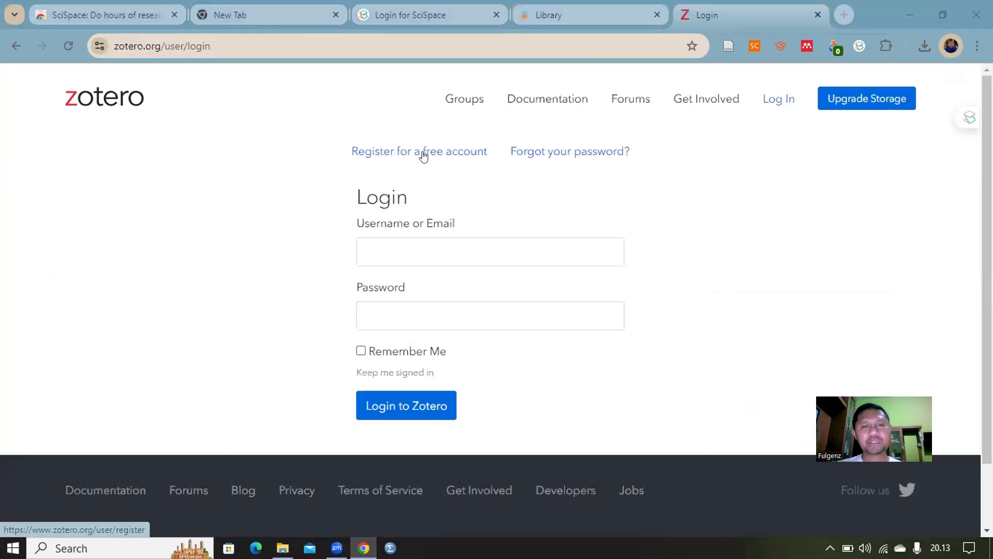
Log in to Zotero with the account e-mail and password and open the Entrepreneurial Ecosystem collection.
click(458, 245)
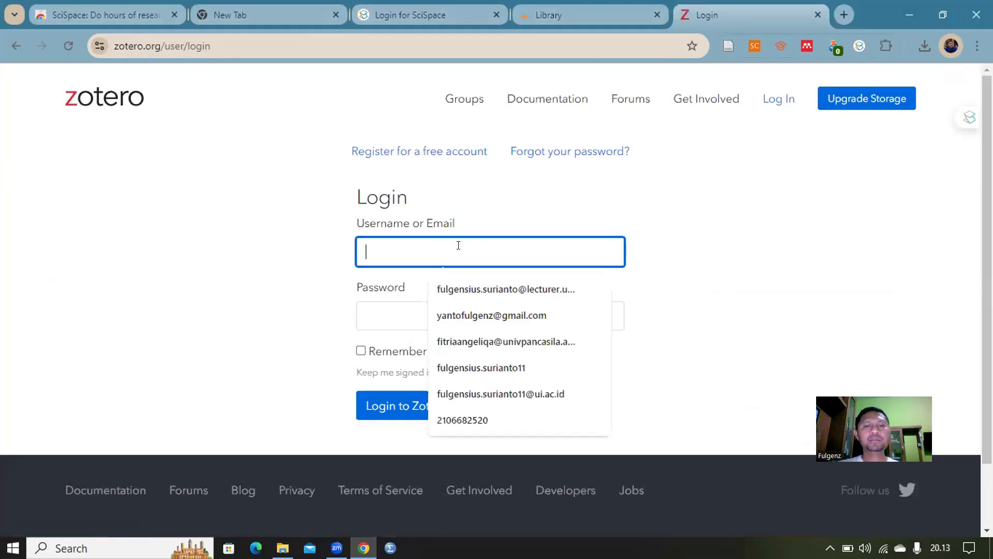
click(471, 311)
click(415, 312)
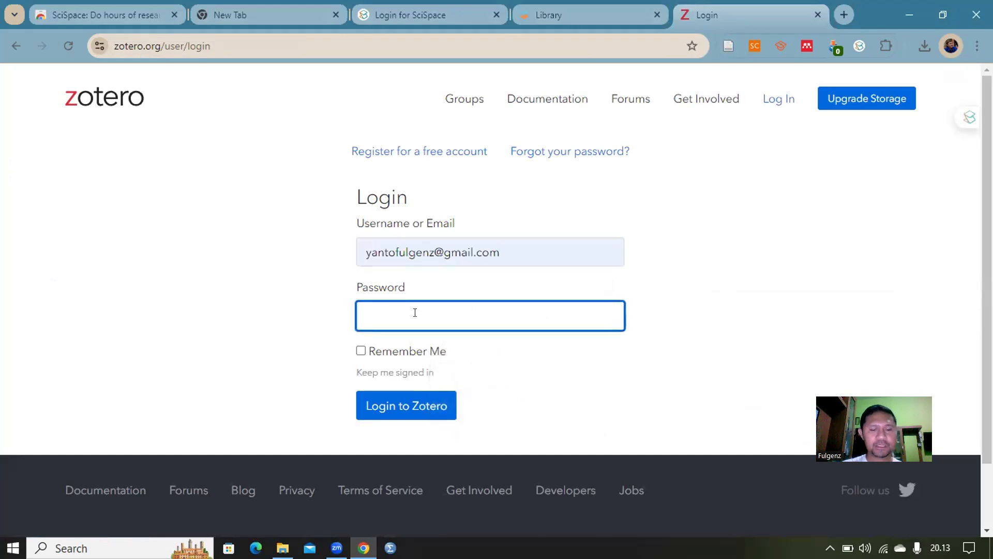
text(*************)
click(403, 403)
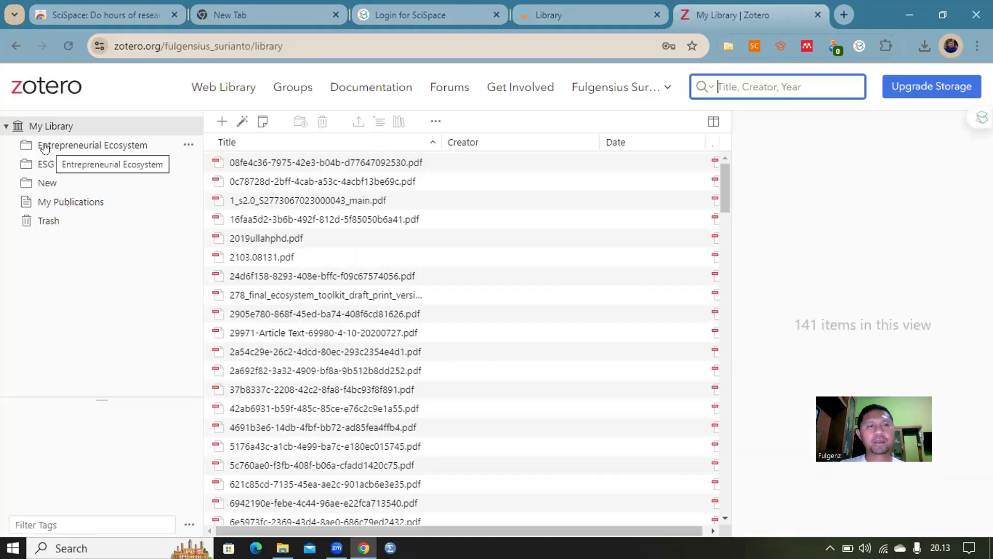
click(45, 146)
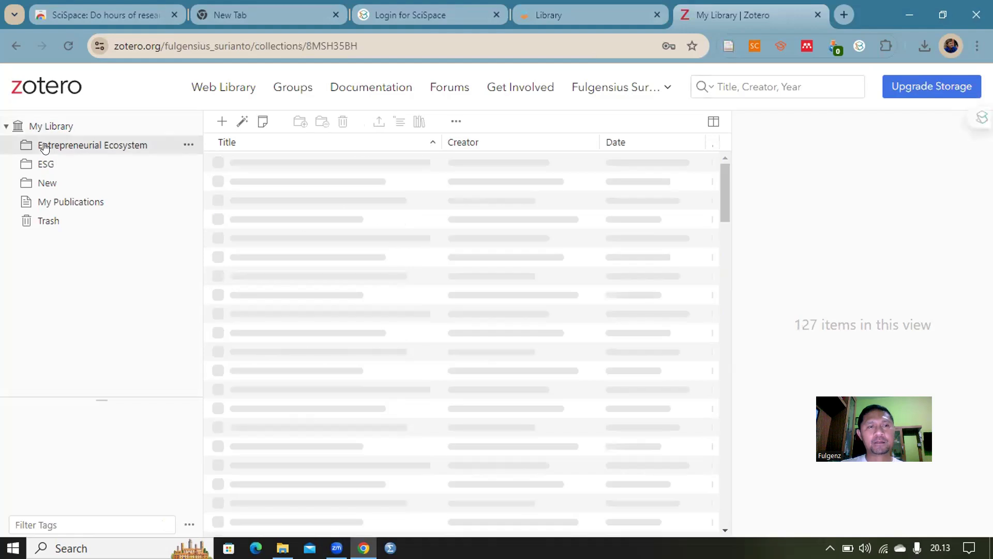
Look at the ESG collection, then create a new Zotero collection named Firm Performance under My Library and open it.
click(43, 169)
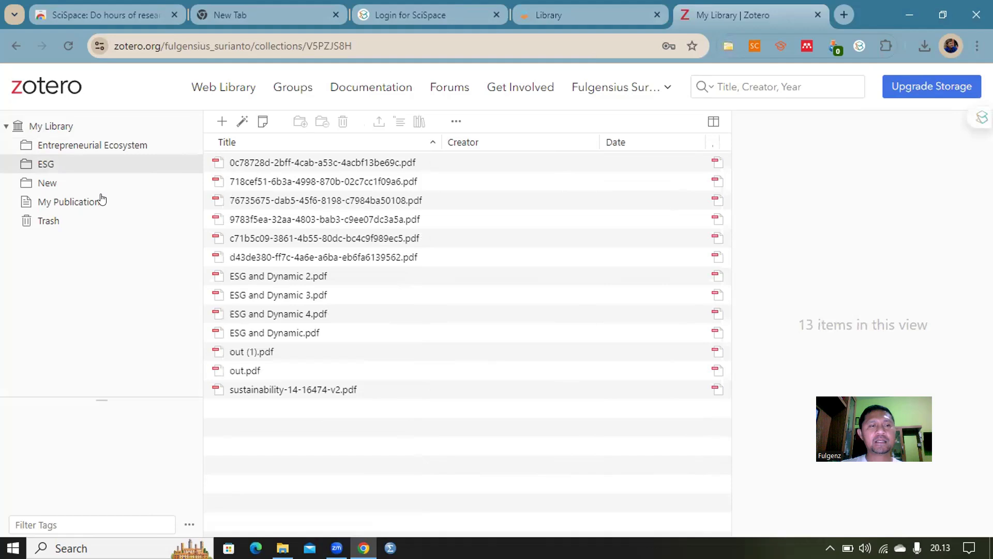
click(191, 124)
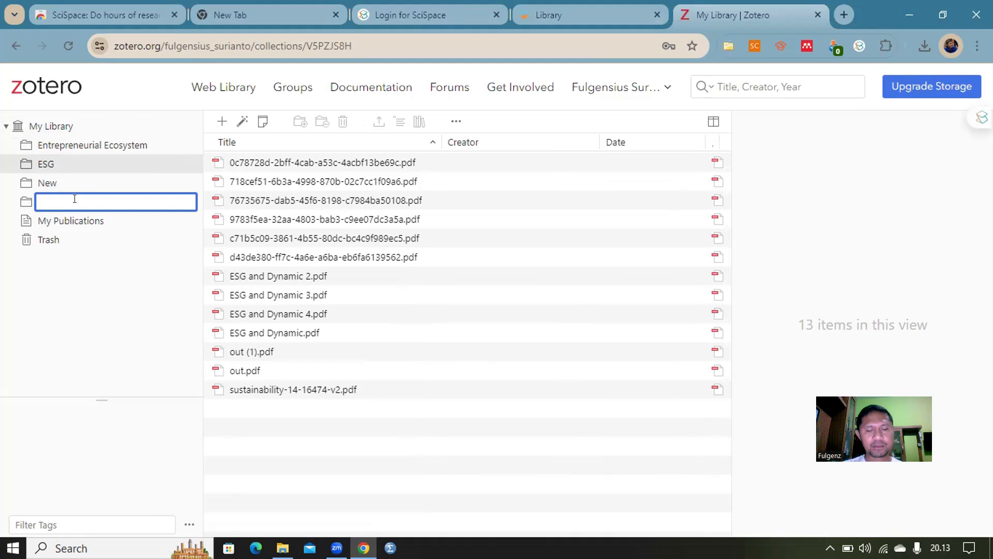
text(Firm Perf)
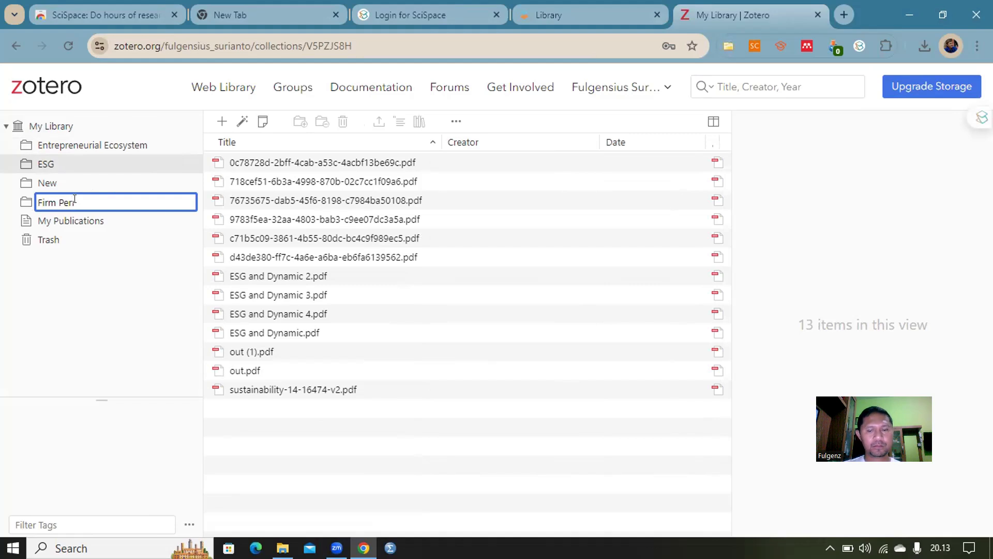
text(ormance)
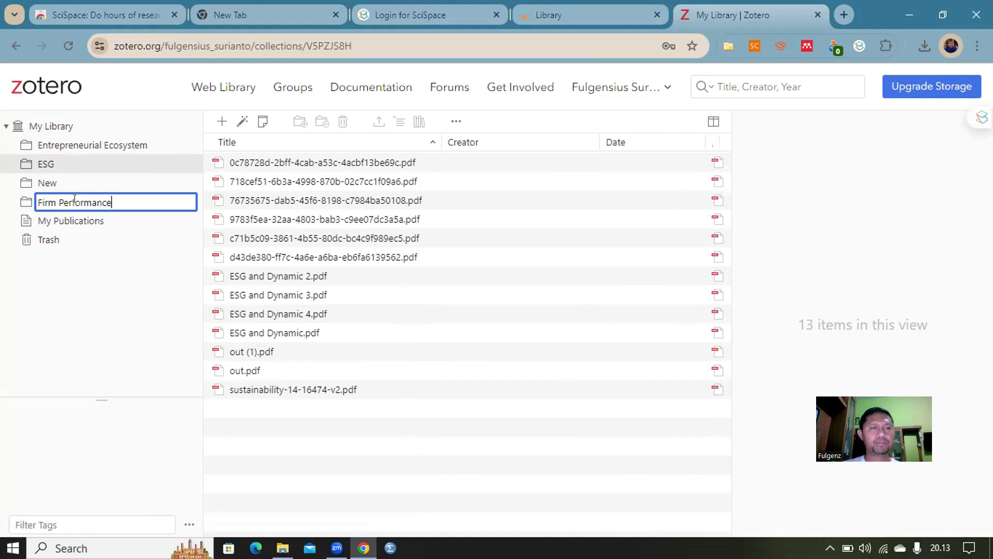
key(Return)
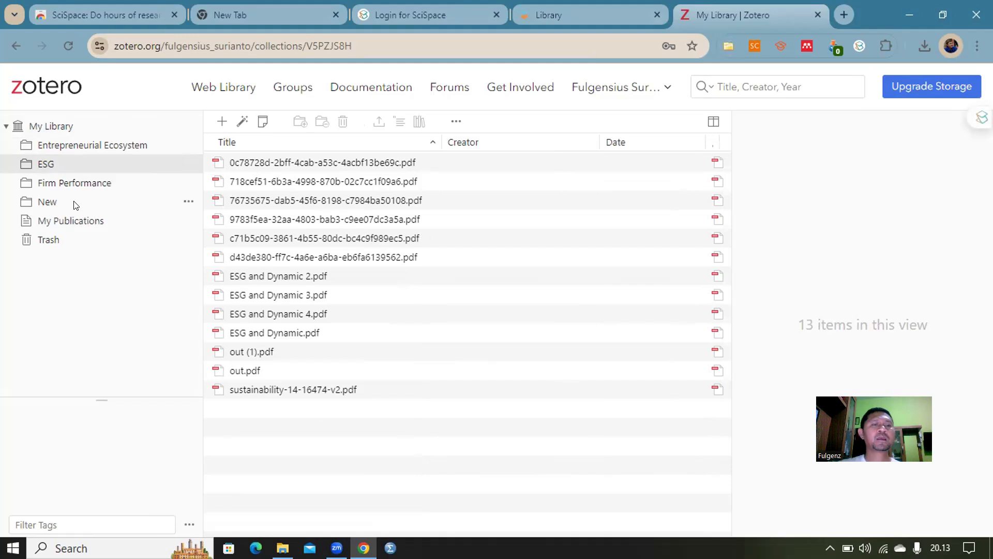
click(78, 182)
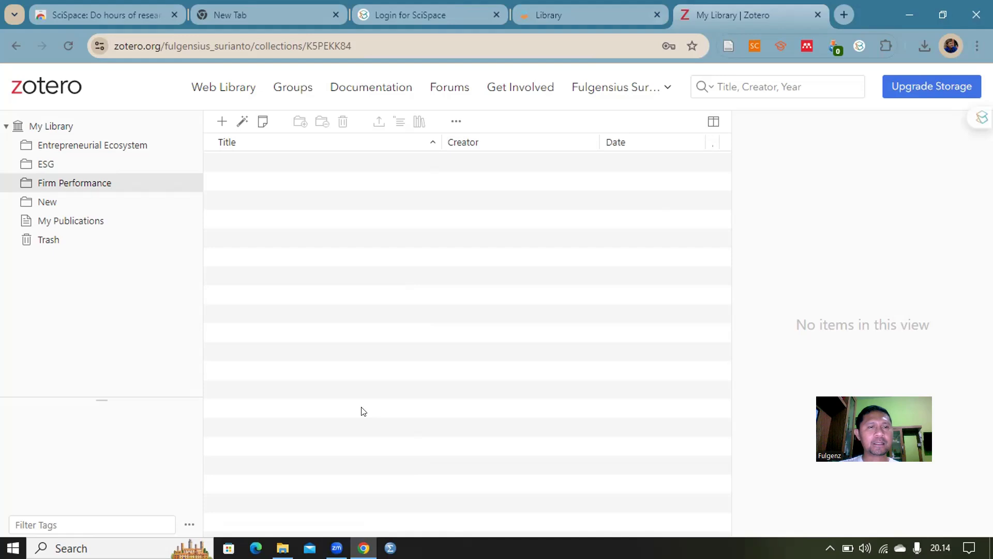
key(alt+Tab)
click(328, 50)
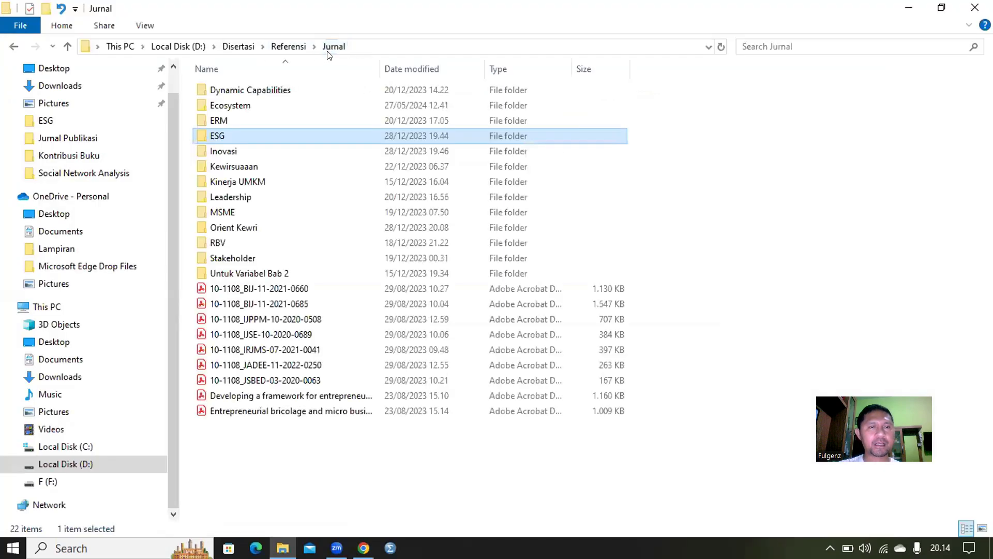
double_click(271, 184)
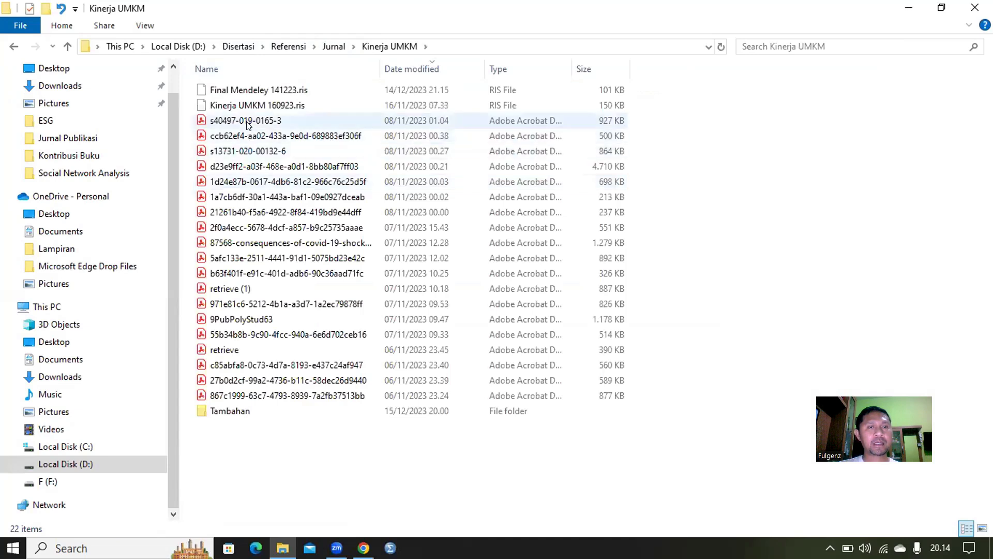
click(269, 121)
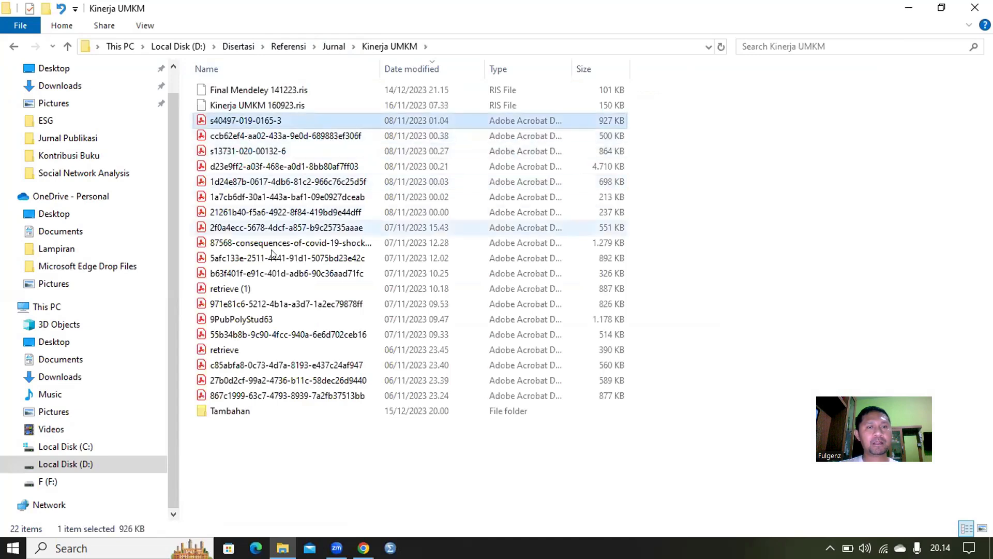
shift+click(254, 197)
drag(235, 156, 363, 255)
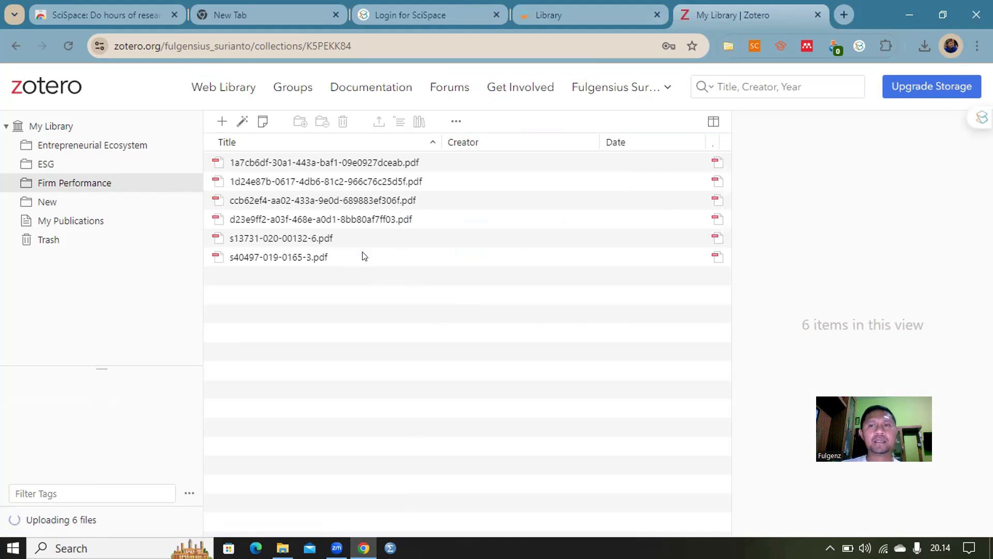
Switch to the SciSpace library and import the Firm Performance collection from Zotero.
click(560, 13)
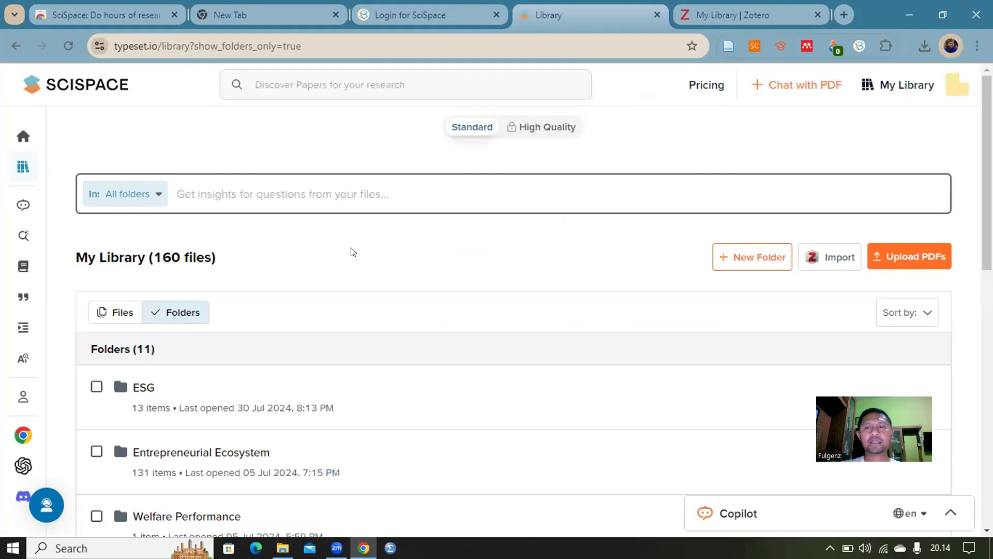
click(814, 253)
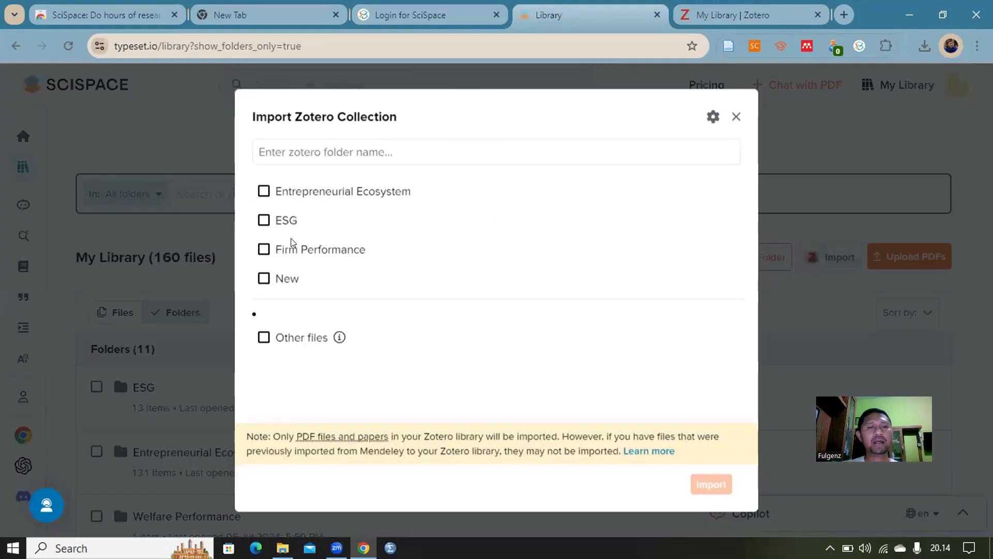
click(263, 249)
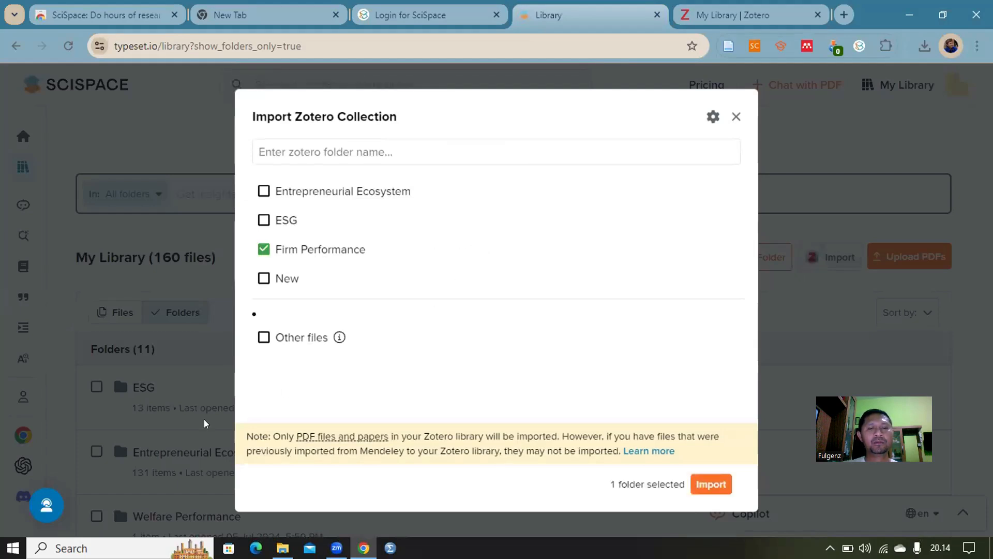
click(710, 484)
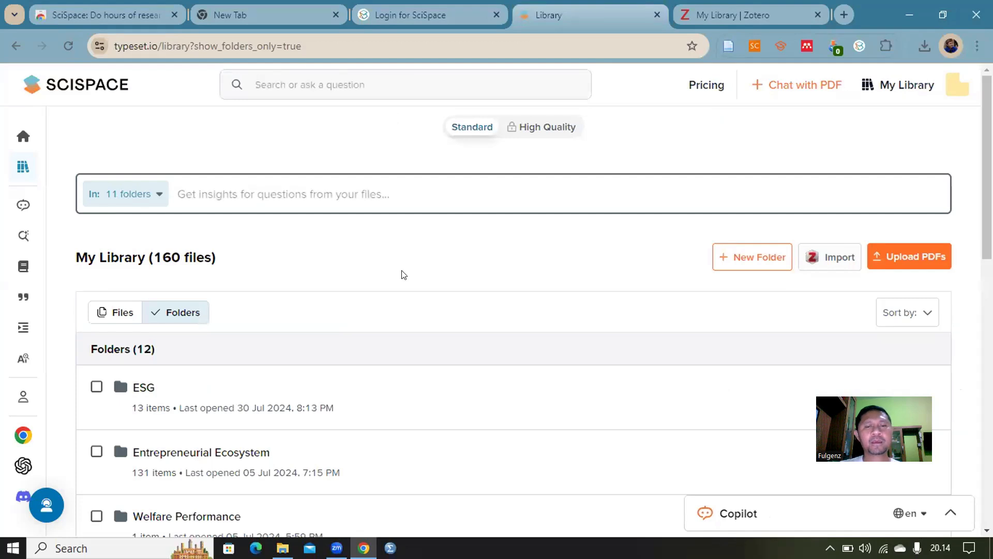
Open the imported Firm Performance folder and review the TL;DR summaries of its papers.
scroll(404, 274, down, 3)
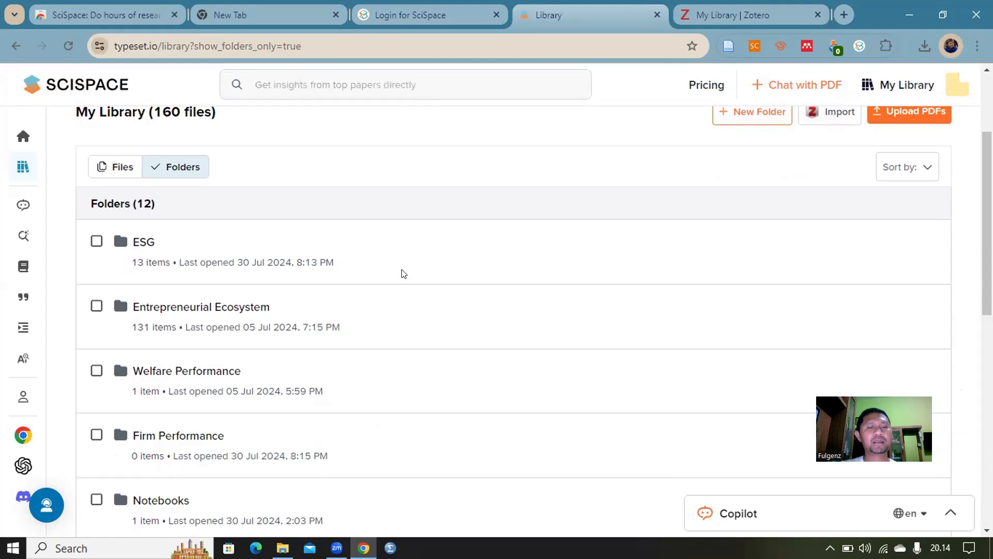
click(159, 437)
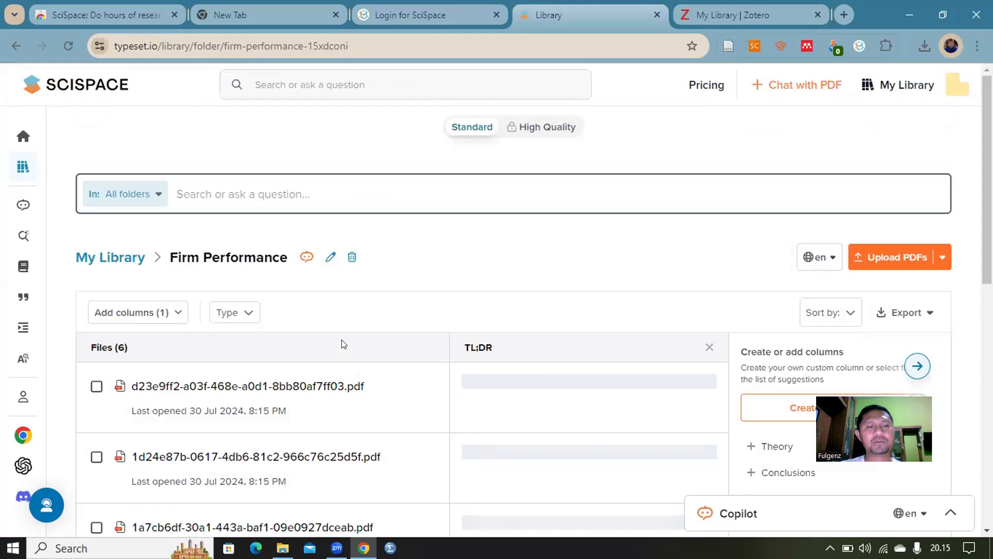
scroll(331, 335, down, 4)
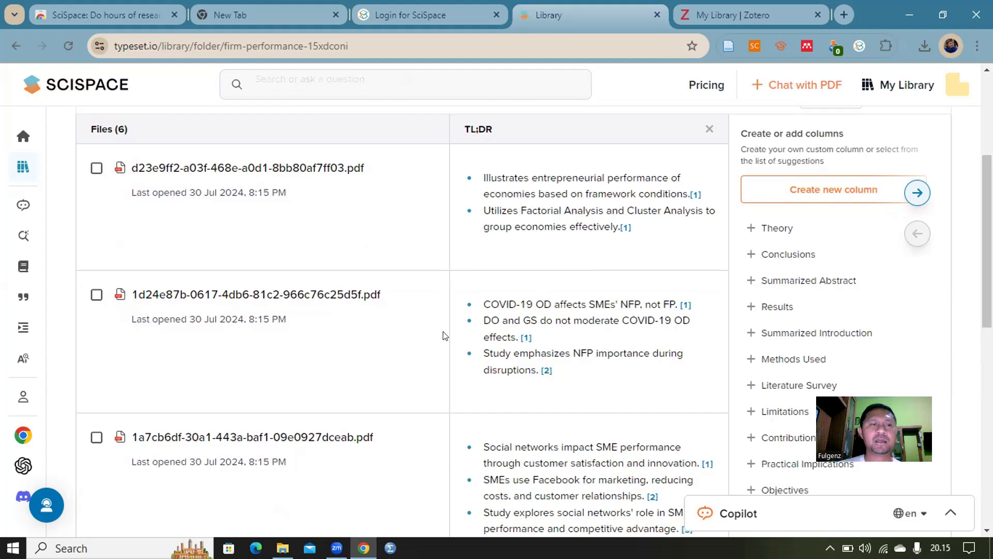
Set the language of the My Library summaries to Indonesian (id).
click(749, 257)
scroll(668, 408, down, 8)
scroll(668, 417, down, 2)
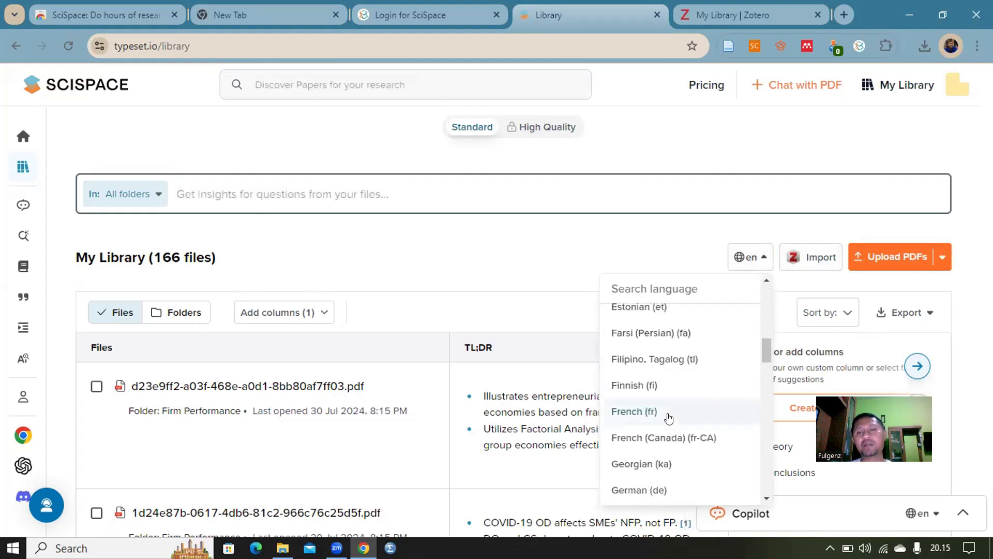
scroll(668, 418, down, 4)
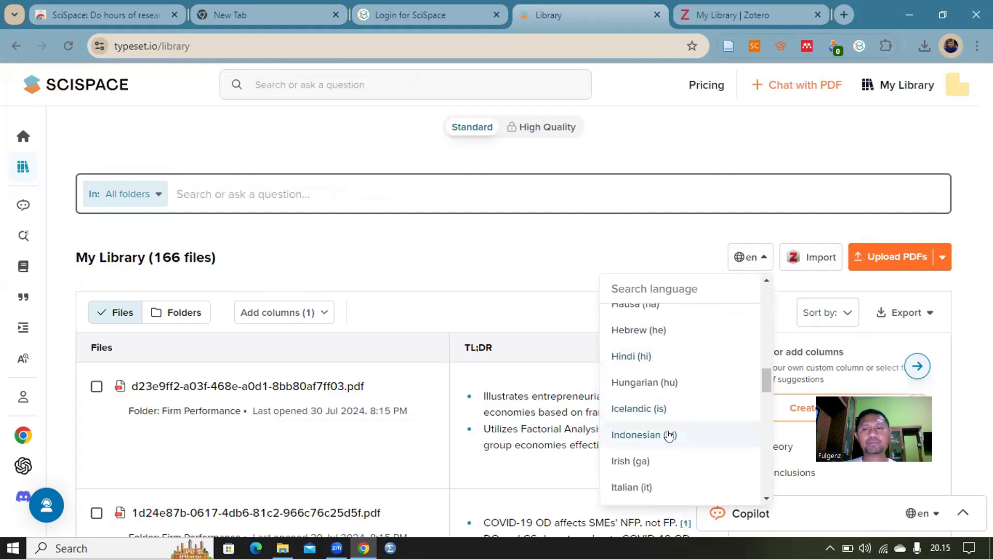
click(669, 435)
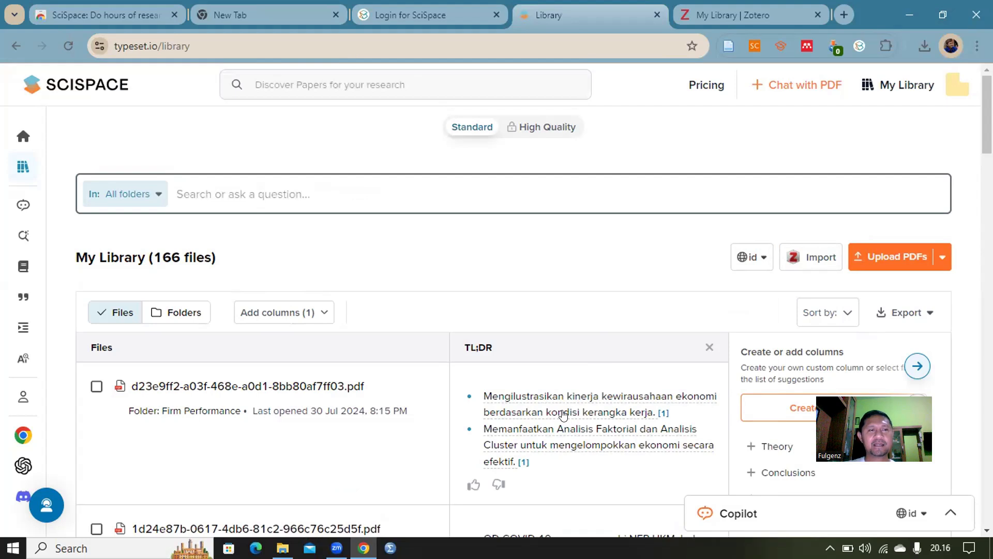
In Literature Review, enter "Definisi ekosistem kewirausahaan" and run the suggested question on the concept of ekosistem kewirausahaan and its significance in entrepreneurship.
mouse_move(23, 236)
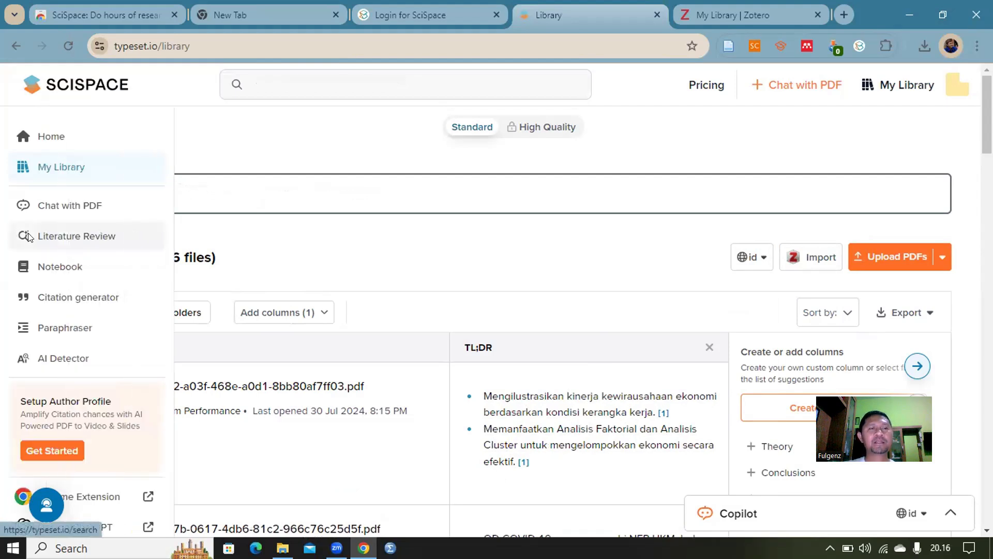
click(28, 237)
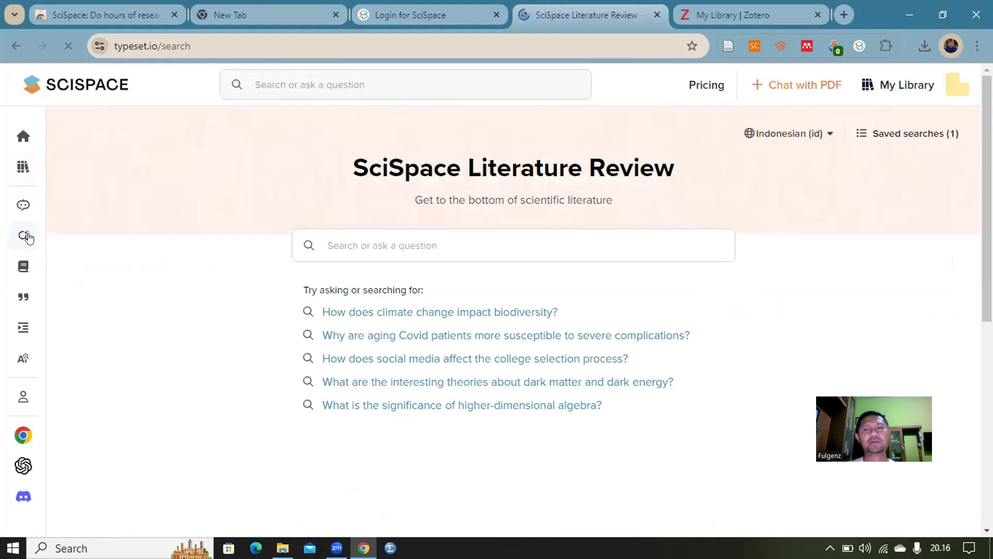
click(365, 244)
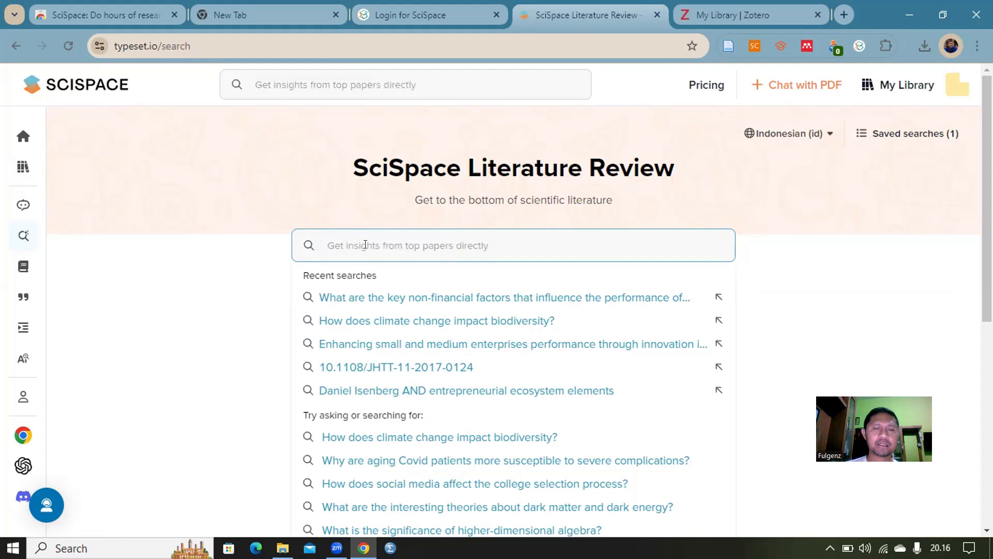
text(Definisi)
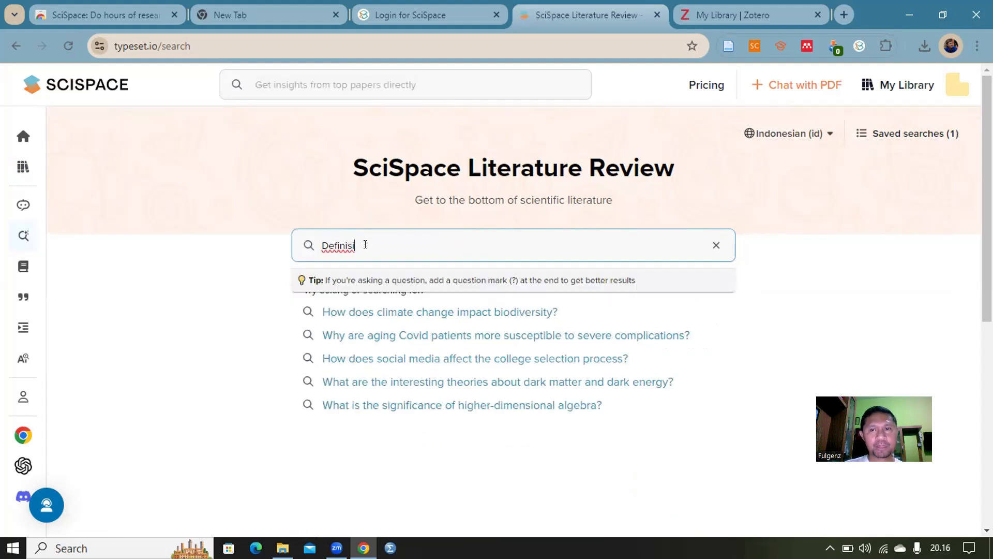
text( ekos)
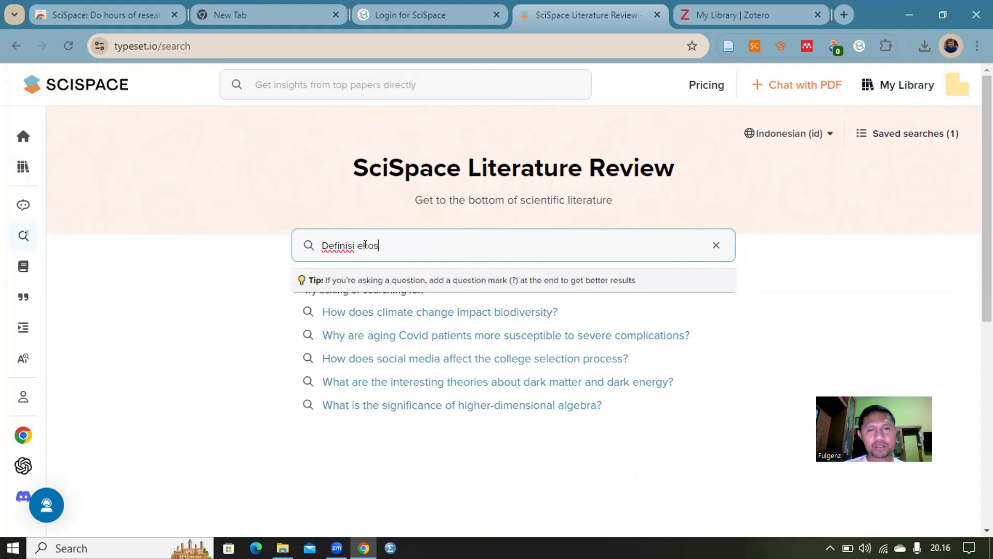
text(istem kewirsa)
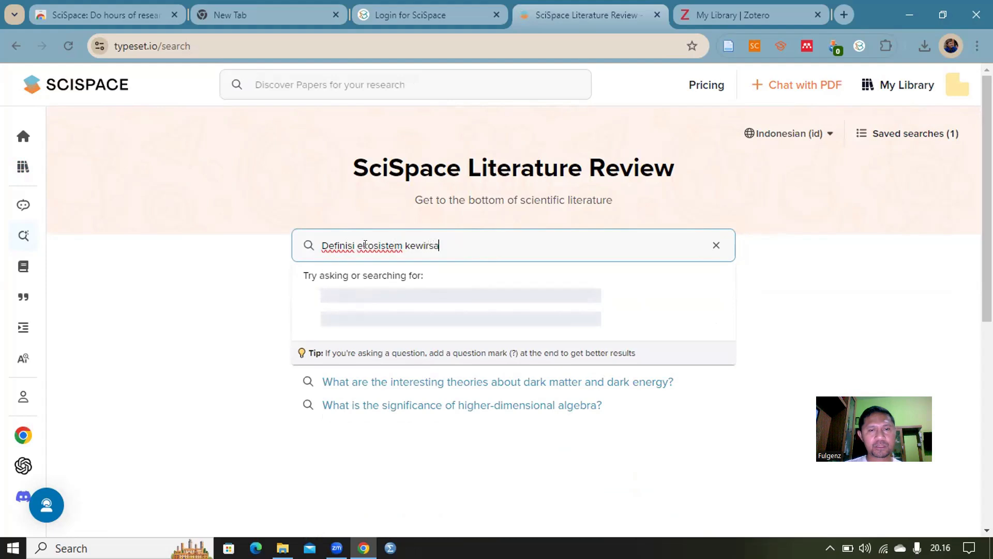
key(BackSpace)
key(BackSpace)
text(a)
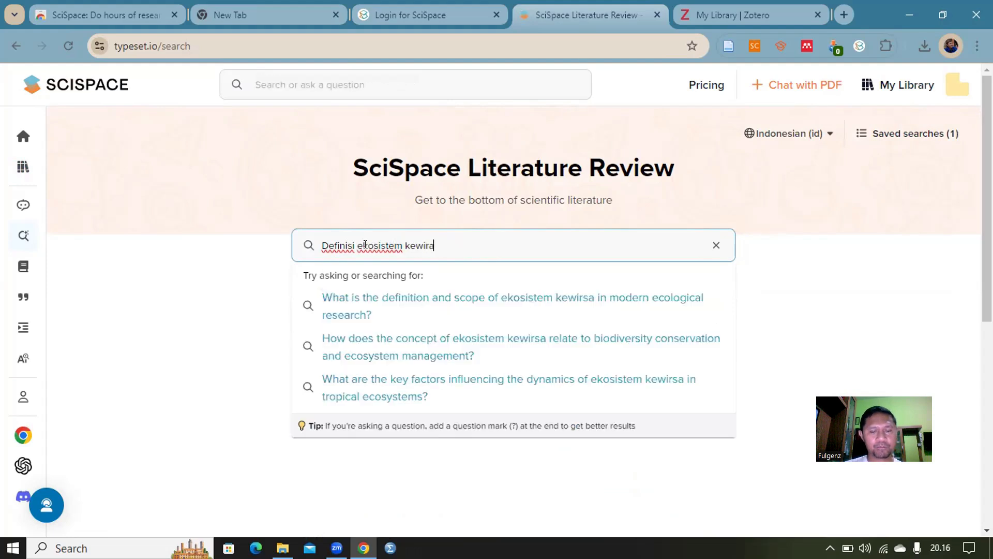
text(usahaan)
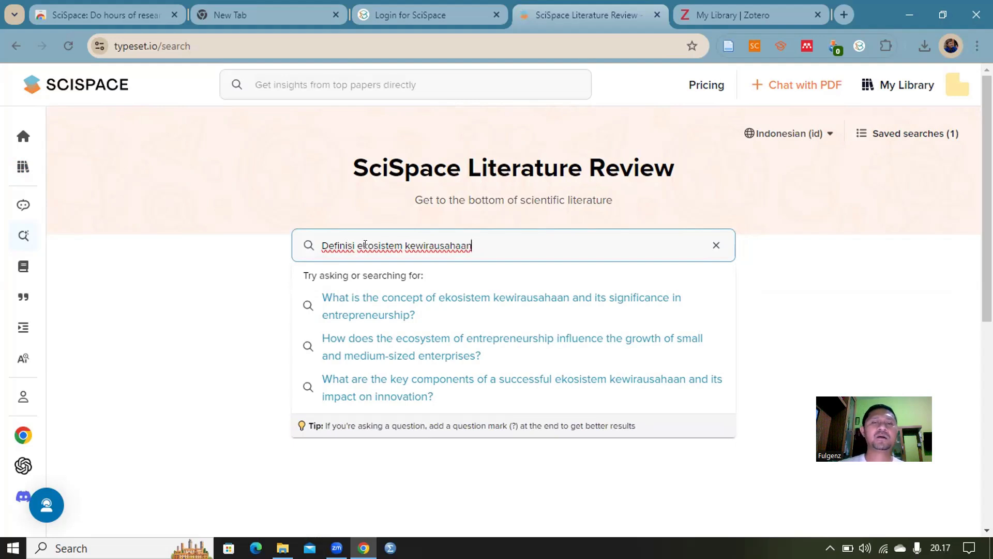
click(349, 300)
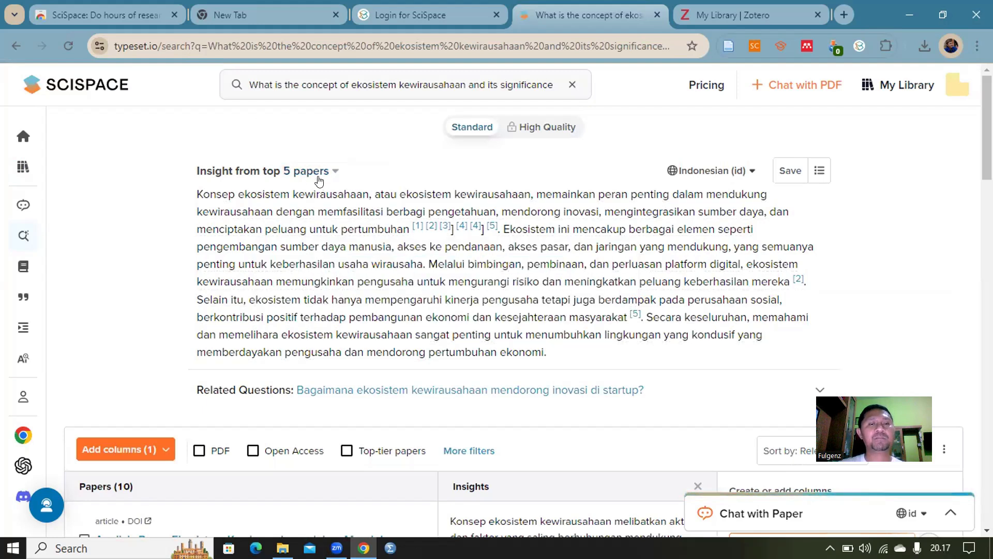
Examine the paper-count options for the insight summary, the source behind citation 5, the related question and the list of papers.
click(333, 171)
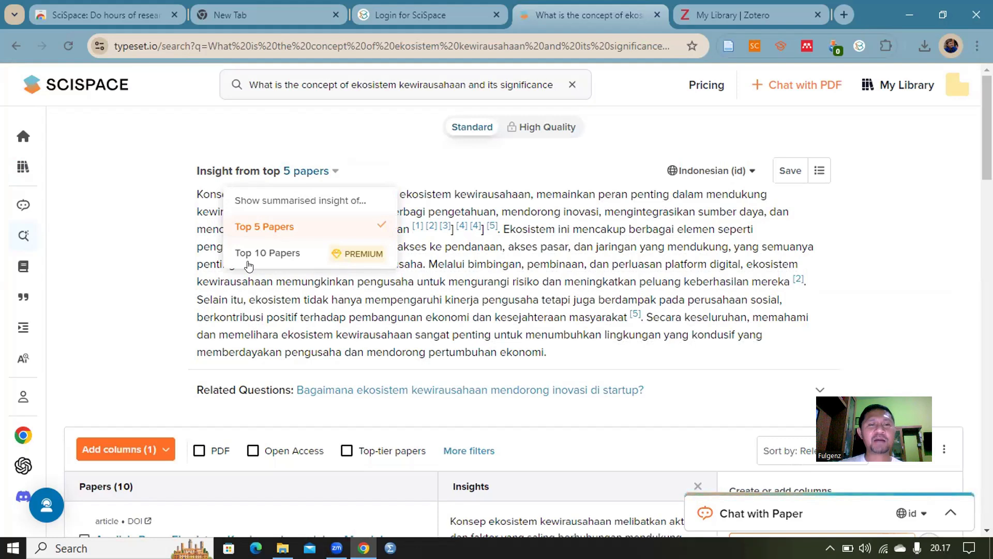
click(408, 161)
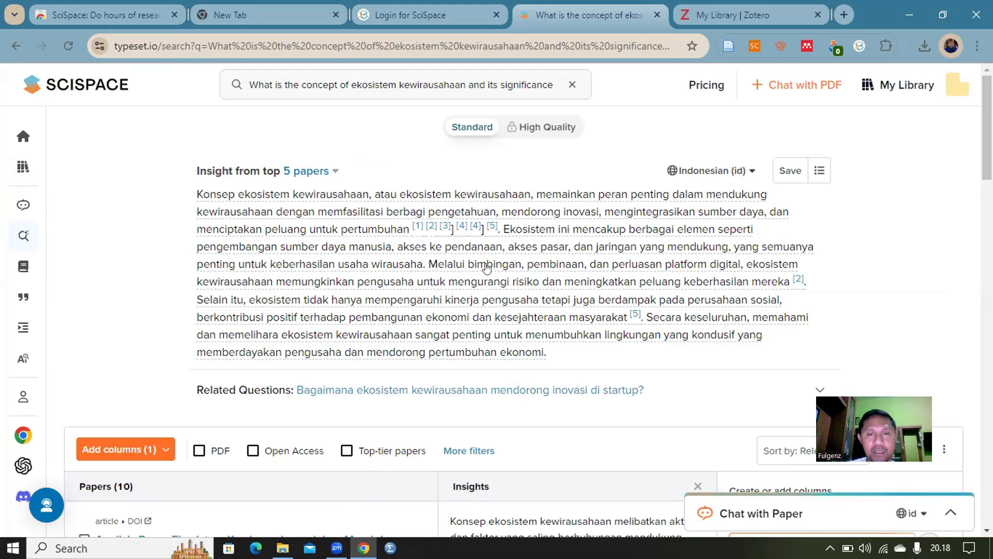
mouse_move(797, 280)
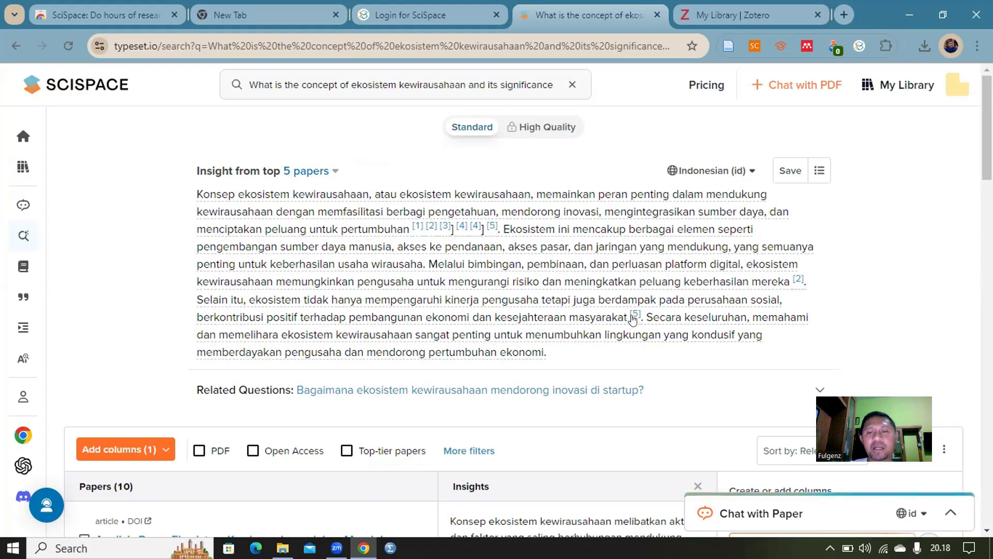
mouse_move(634, 313)
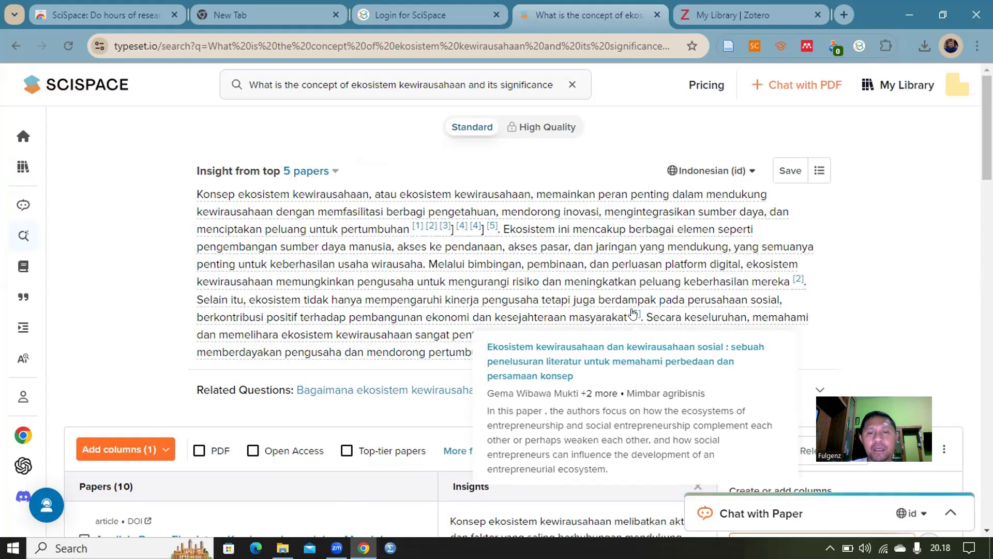
scroll(324, 319, down, 1)
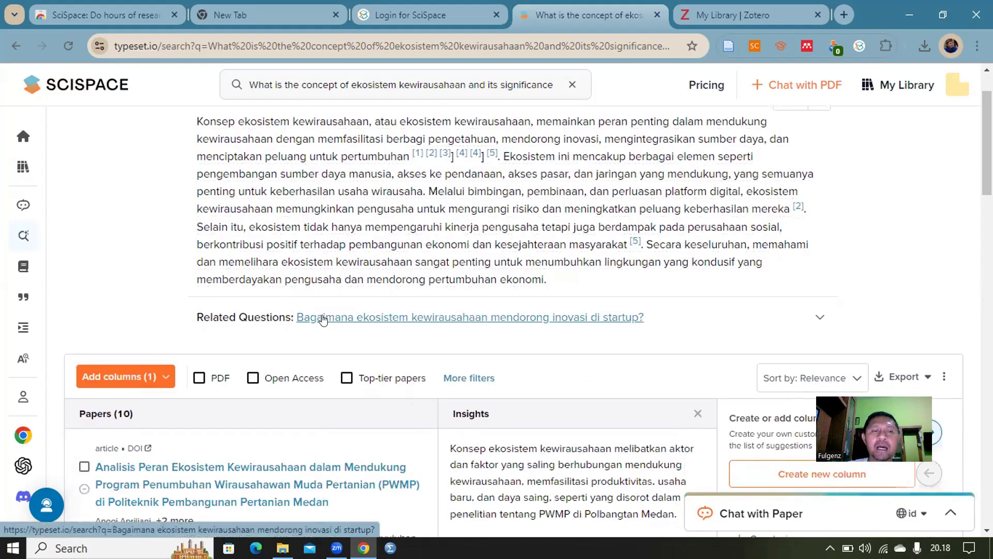
scroll(326, 313, down, 4)
scroll(329, 301, up, 5)
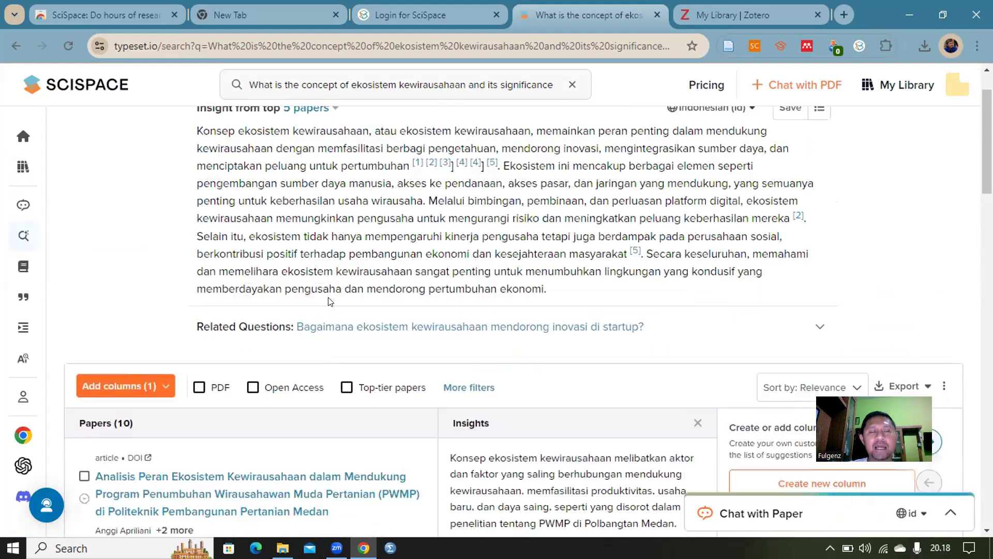
Review the listed papers with their Indonesian insights, the available extra columns and filters, and the insight summary from the top 5 papers.
scroll(329, 301, down, 4)
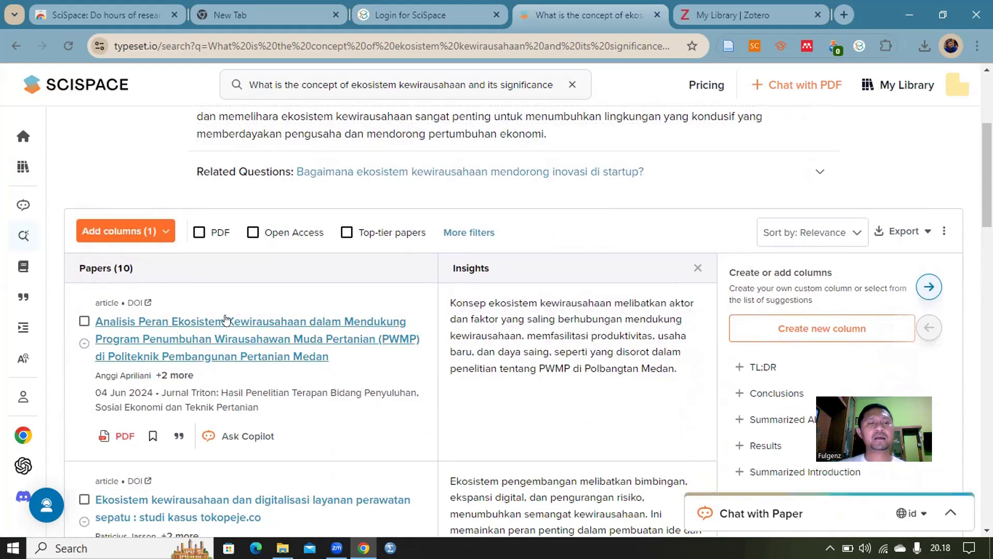
scroll(201, 347, down, 2)
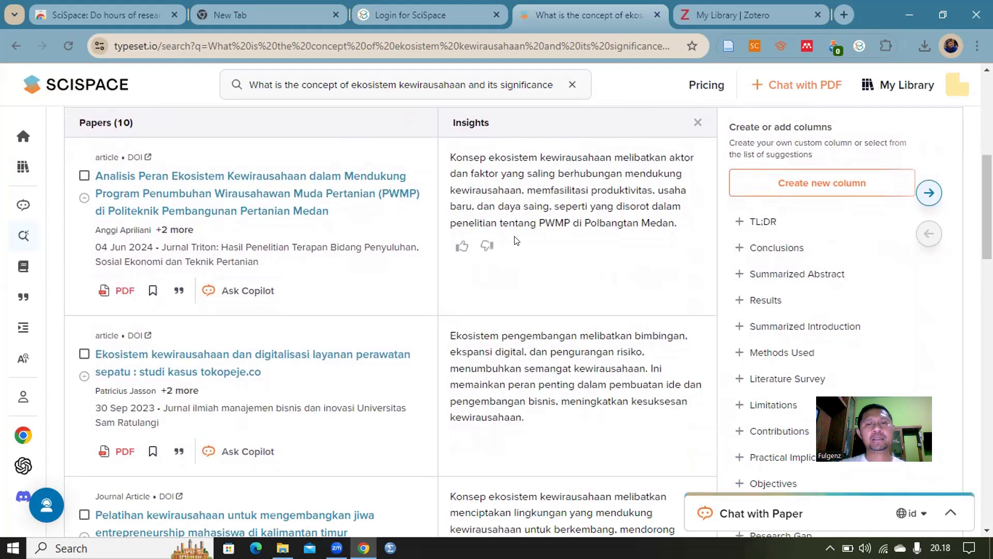
scroll(516, 242, up, 1)
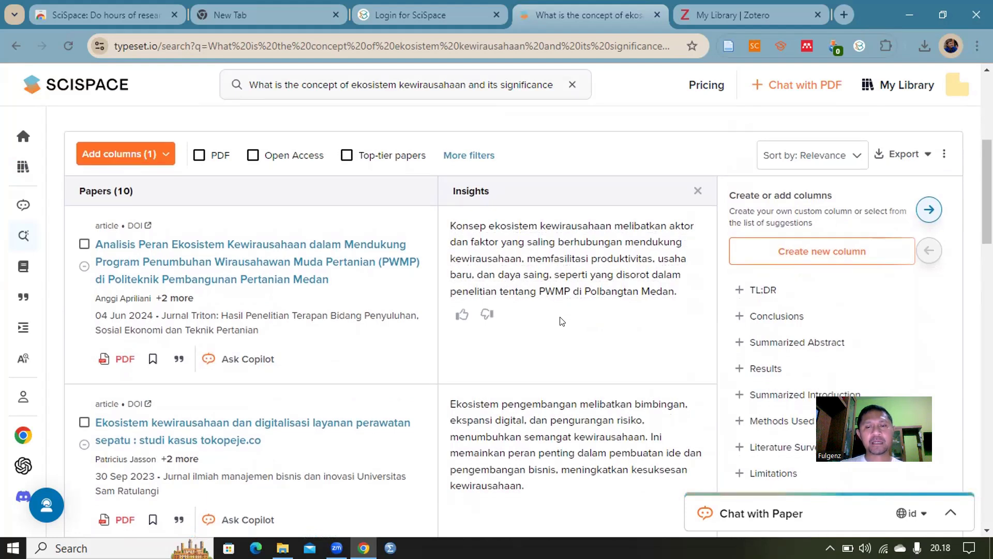
scroll(561, 321, down, 2)
scroll(557, 321, down, 2)
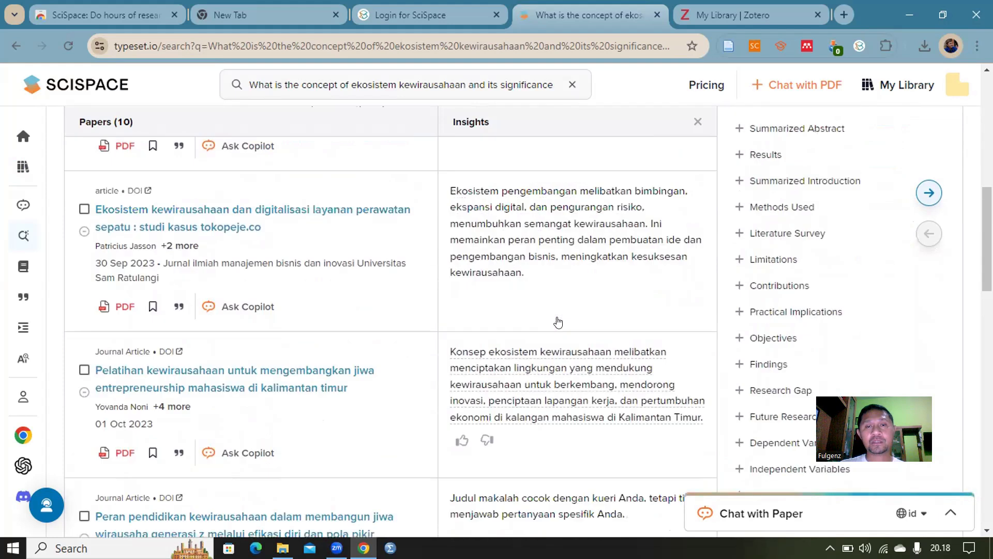
scroll(559, 321, down, 3)
scroll(561, 321, down, 4)
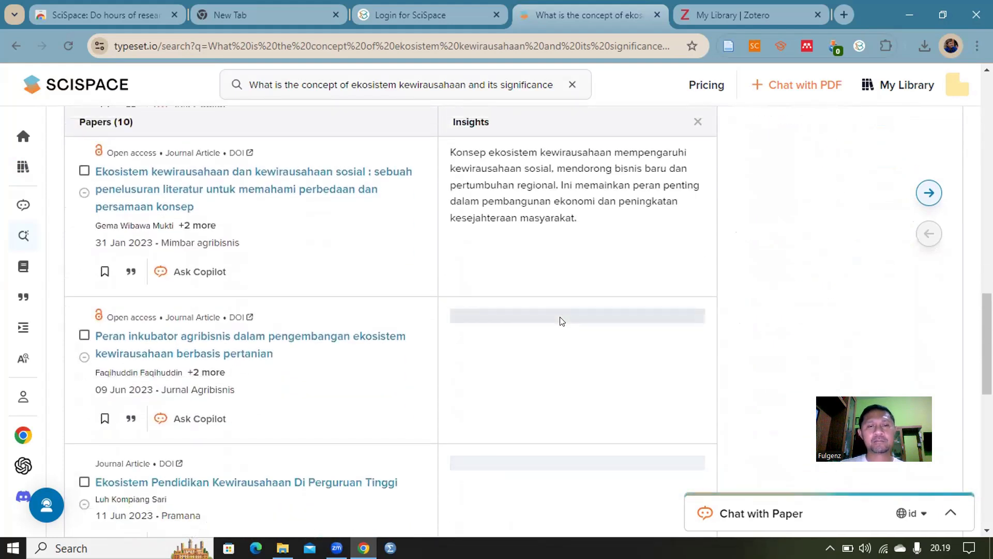
scroll(556, 322, down, 2)
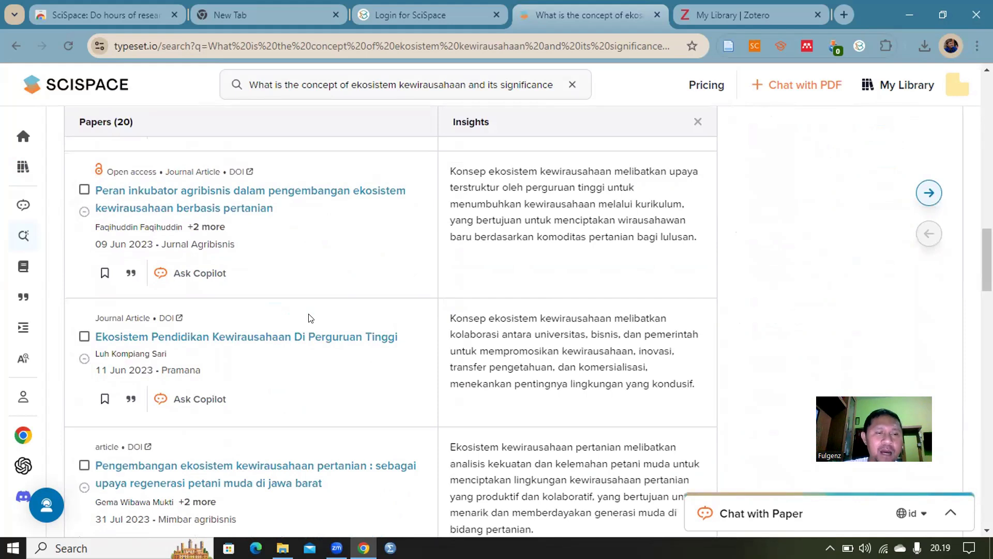
scroll(310, 318, up, 15)
scroll(203, 333, up, 3)
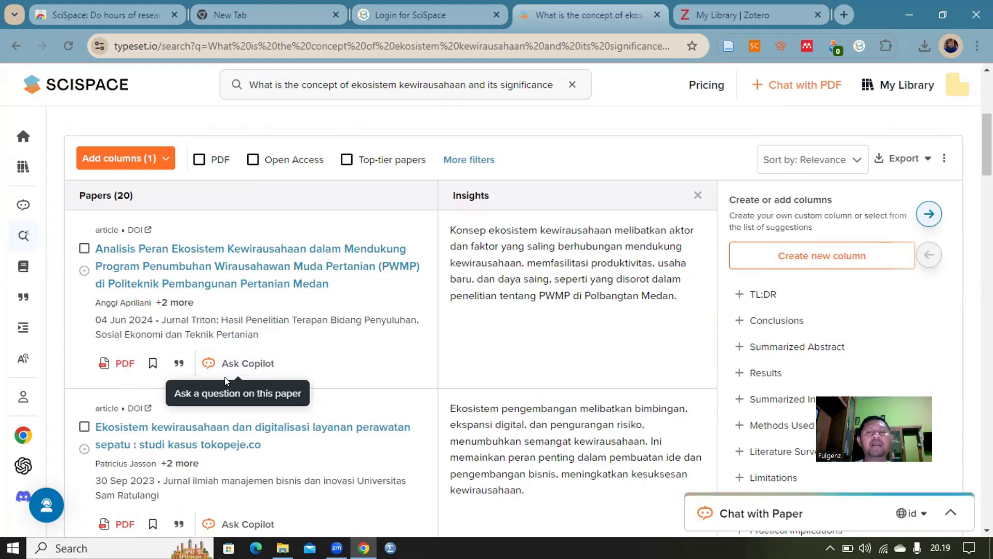
scroll(260, 252, up, 4)
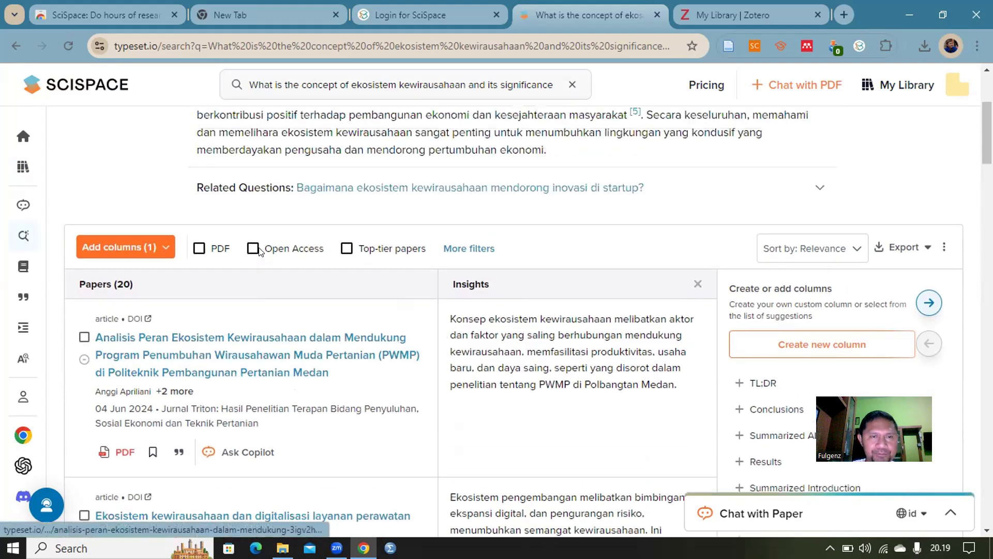
scroll(256, 243, up, 1)
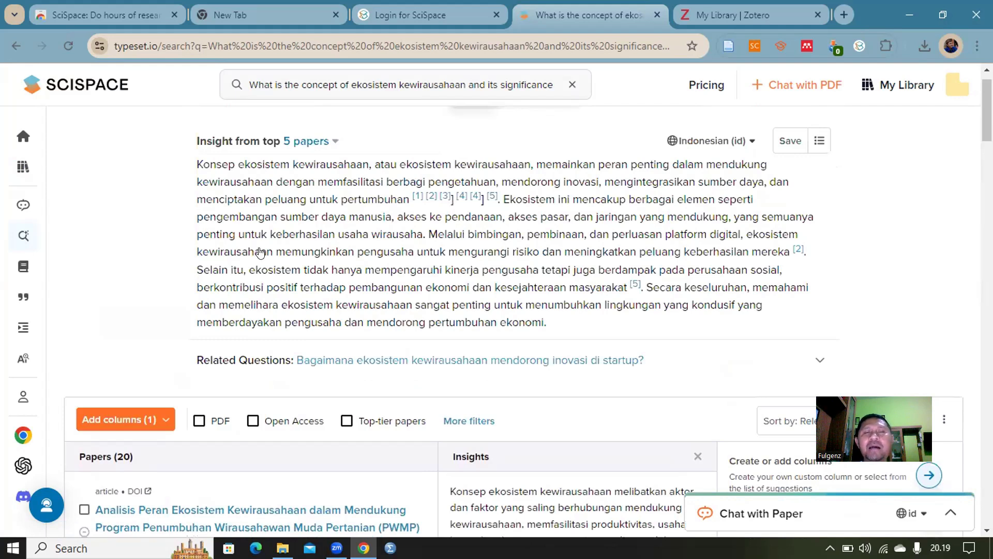
scroll(260, 253, up, 1)
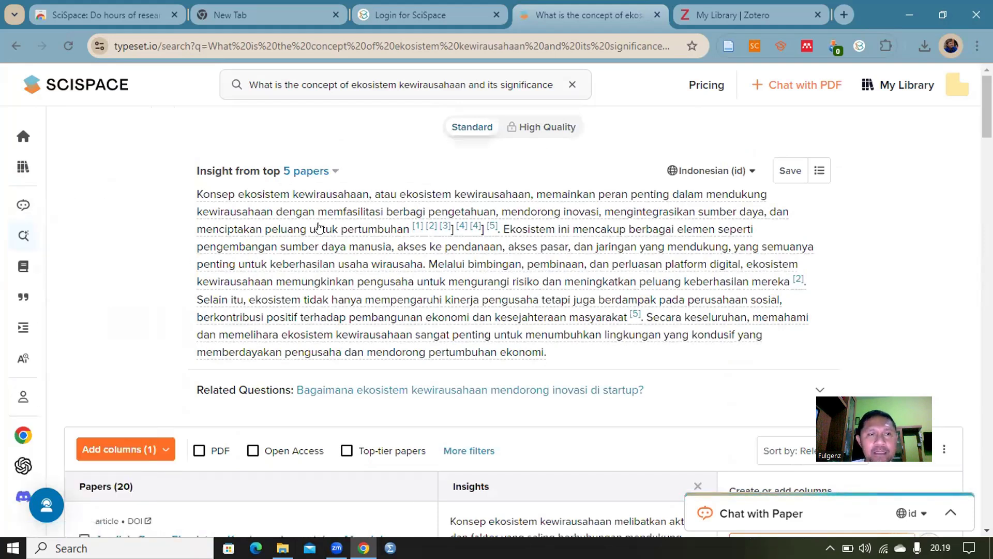
Open the notebook and replace the sentence about kinerja UMKM with "Saya hendak menulis pendahuluan".
mouse_move(19, 193)
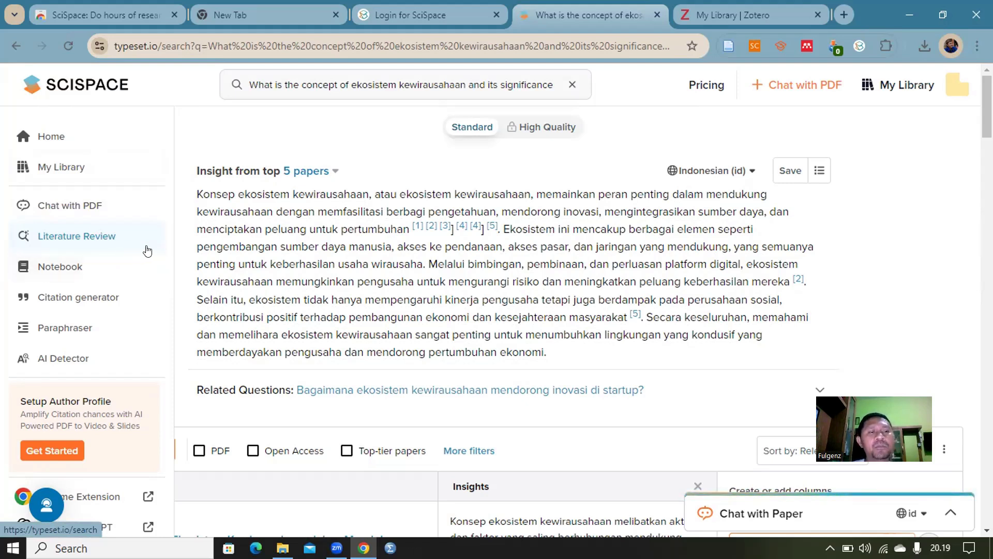
click(66, 266)
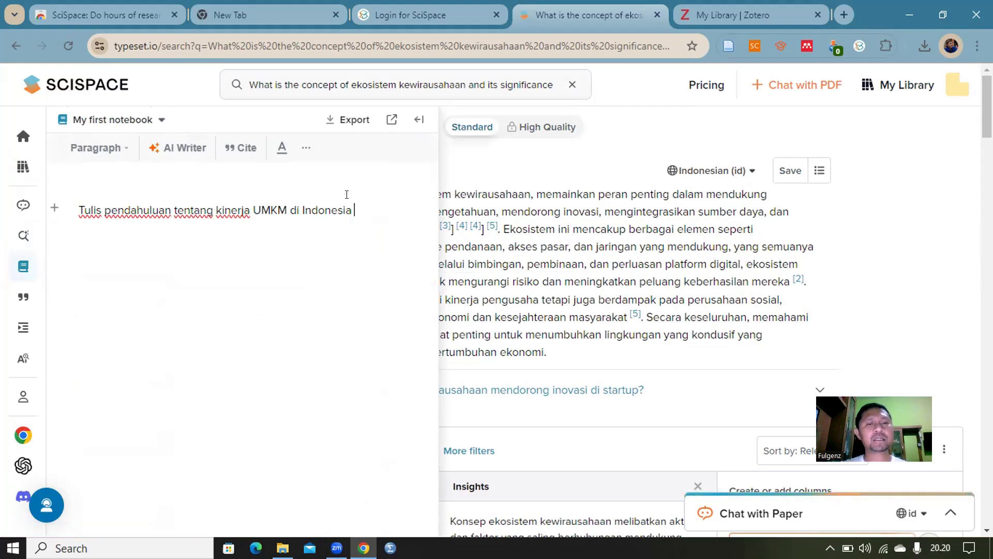
triple_click(215, 209)
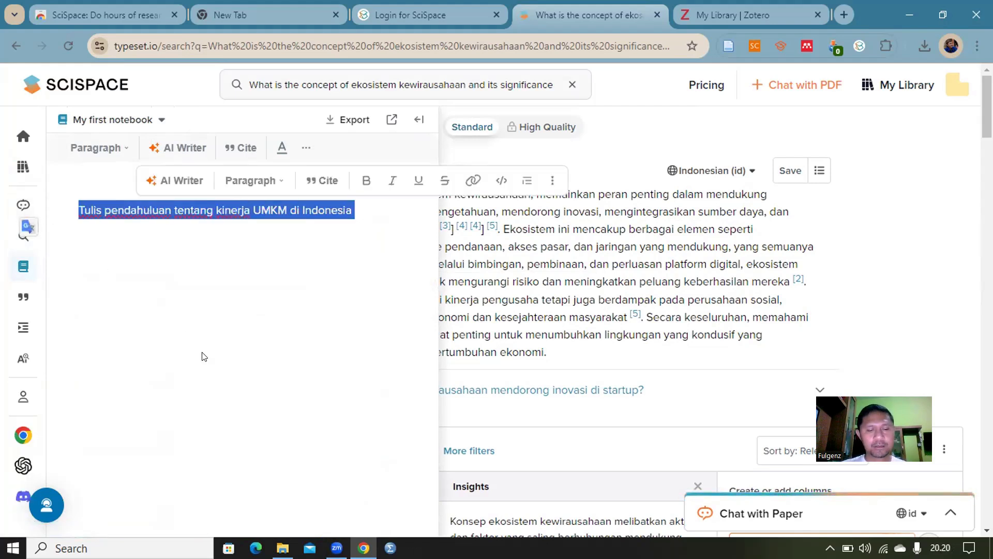
text(Saya he)
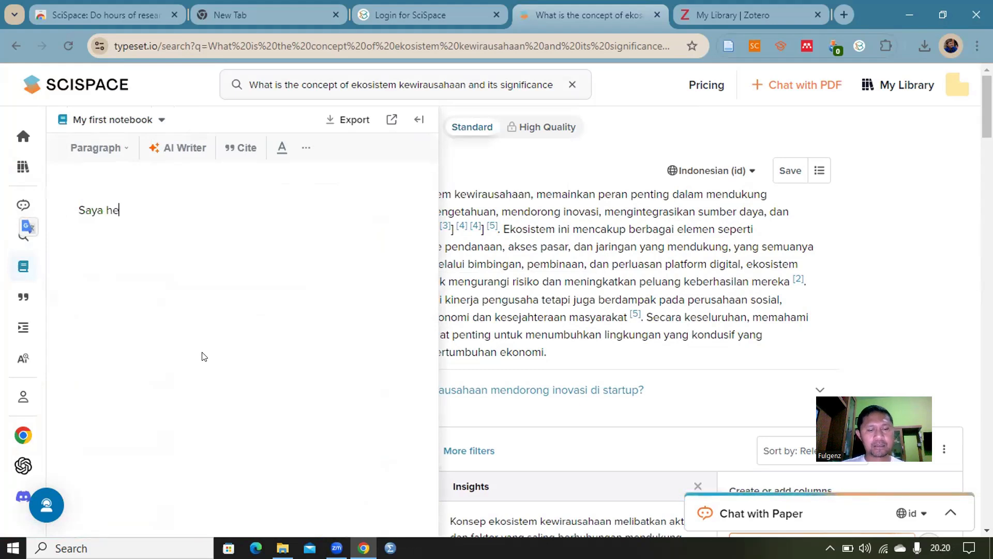
text(ndak menu)
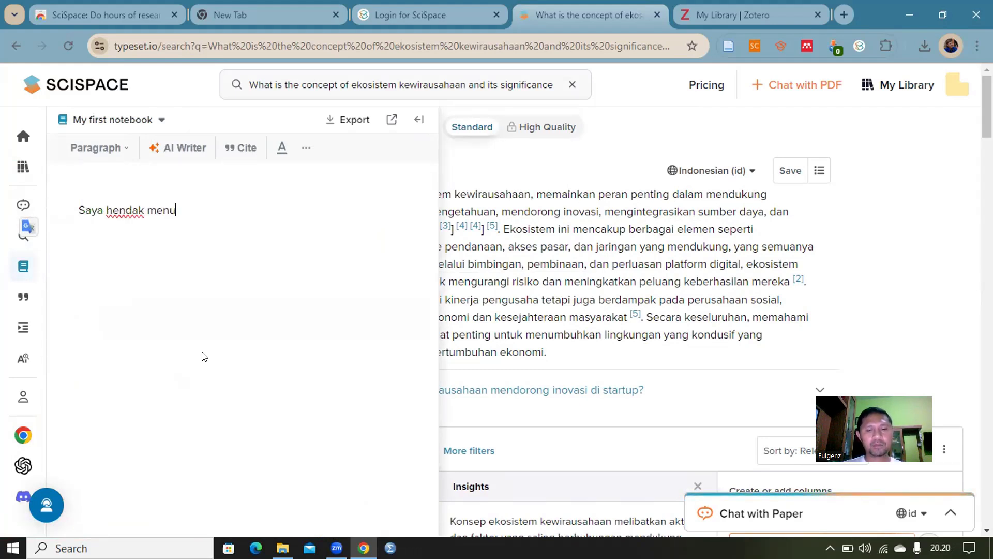
text(lis pendahuluan)
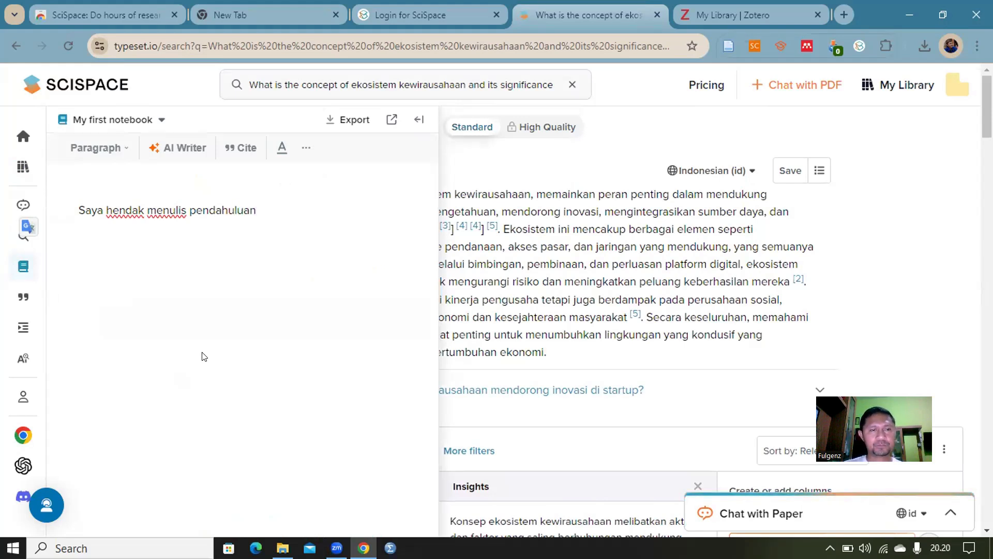
End the notebook's first sentence with a period and start the second with "Pada bagian saya akan menjelaskan".
text(. Pada ba)
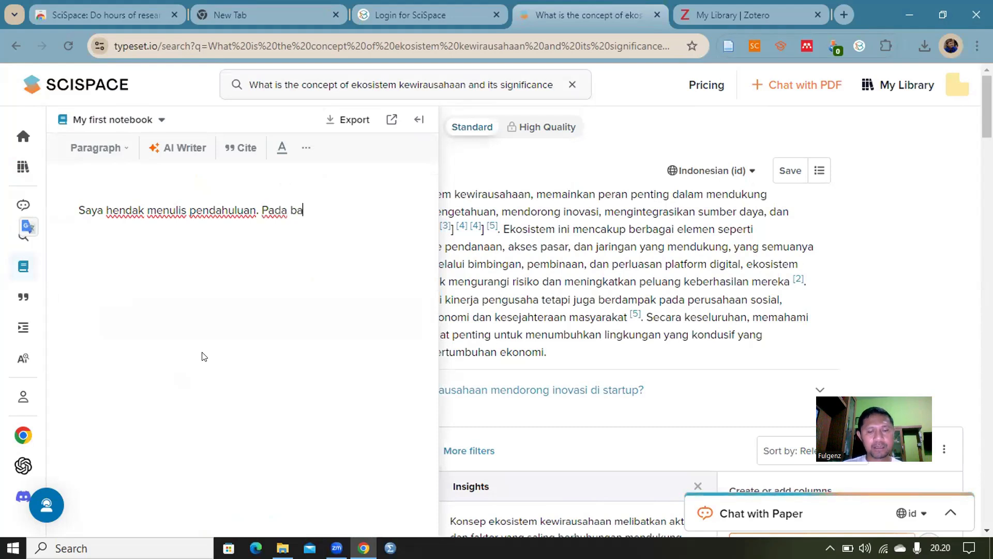
text(gian saya )
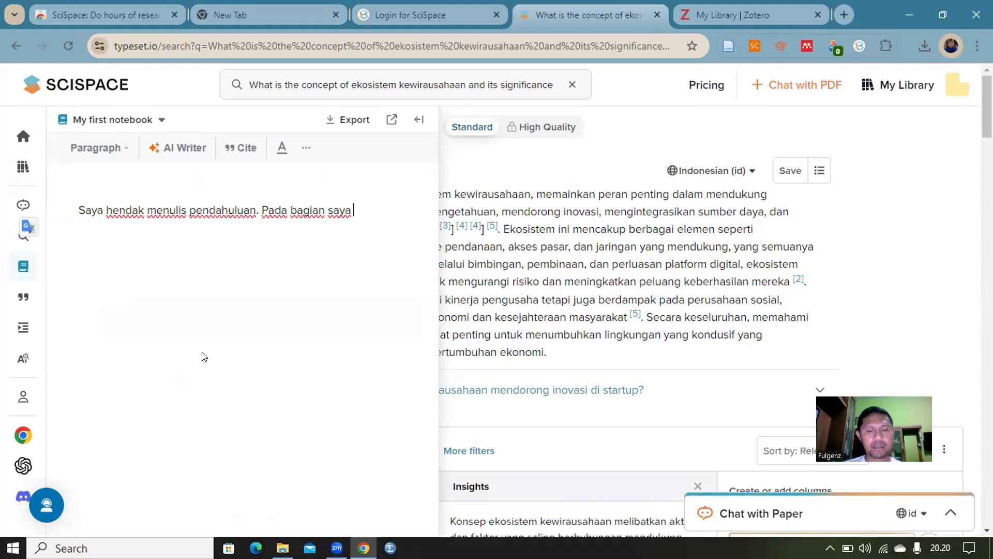
text(akan menej)
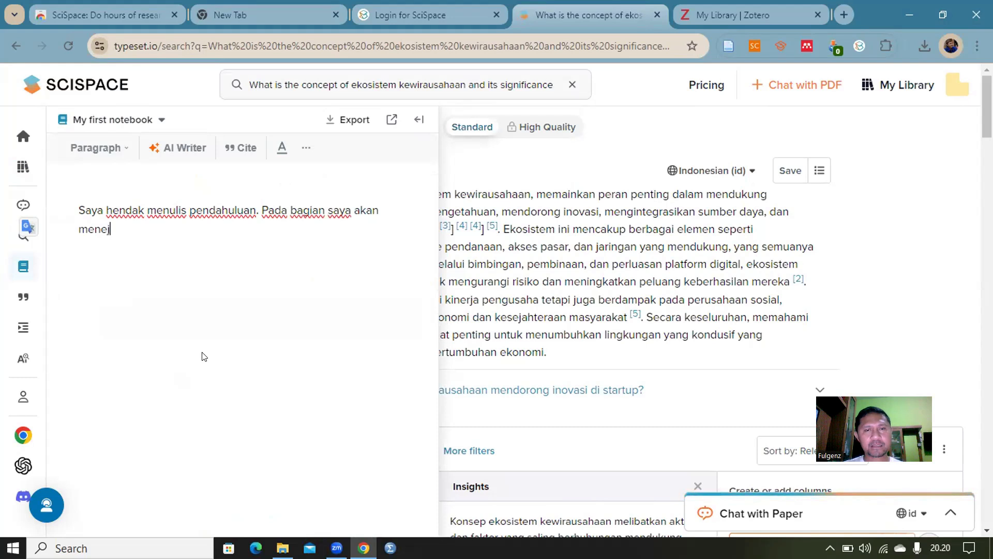
key(BackSpace)
key(BackSpace)
text(jela)
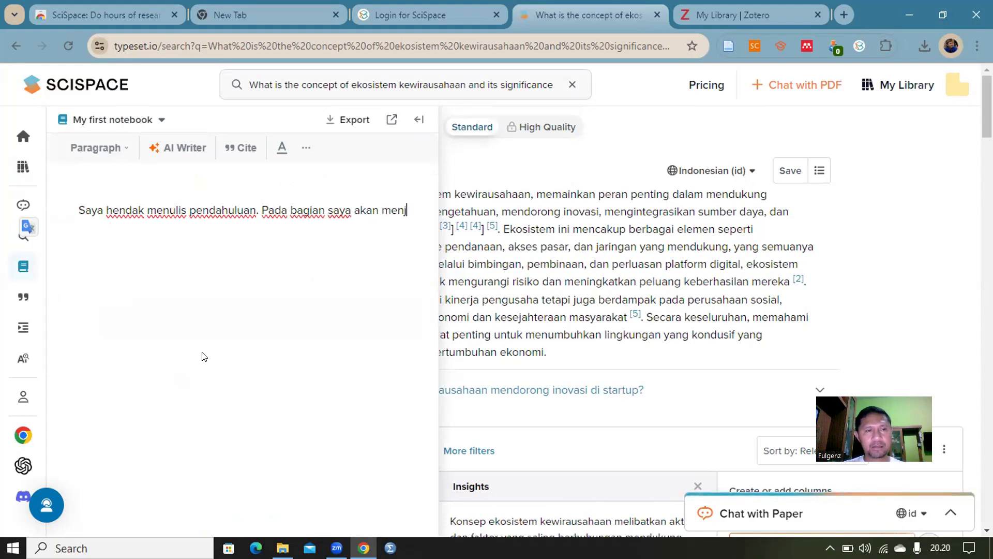
text(skan)
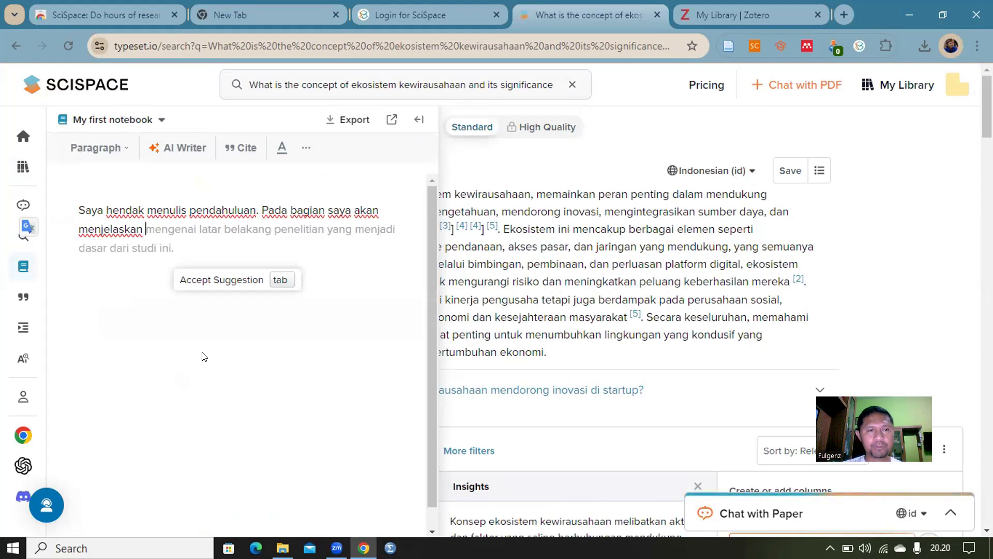
Complete the second sentence with own wording instead of the AI suggestion: "latar belakang umum dari ekosistem kewirausahaan.".
text(latar belakang )
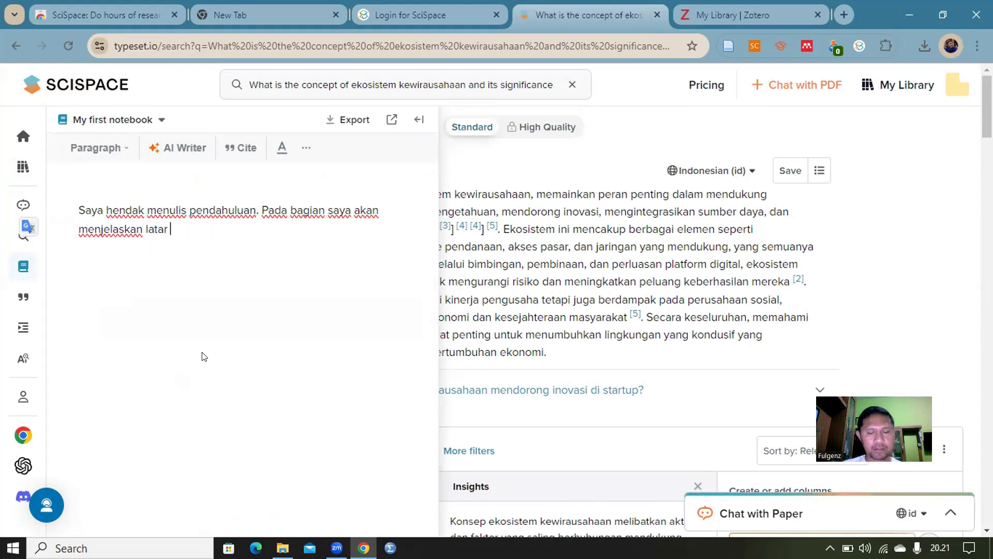
text(um)
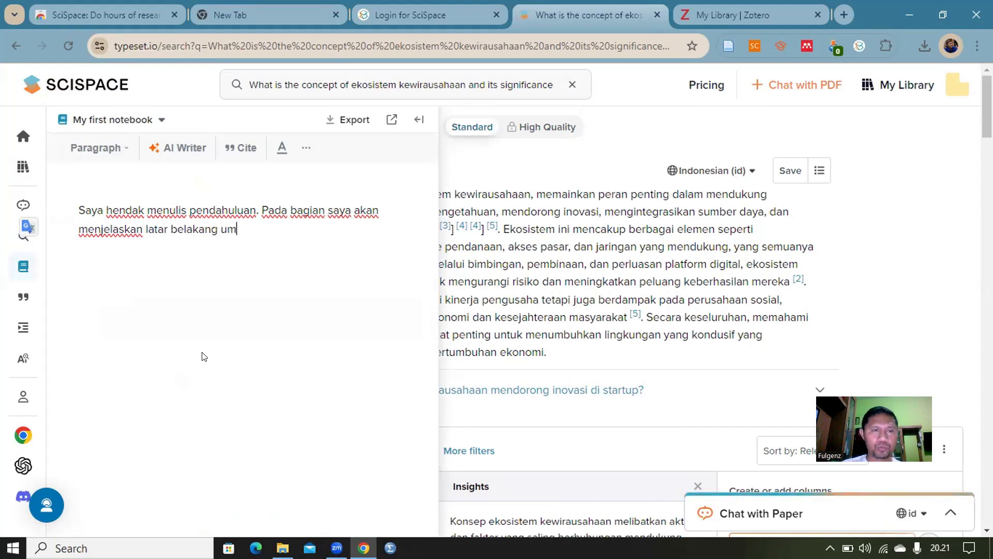
text(um dari)
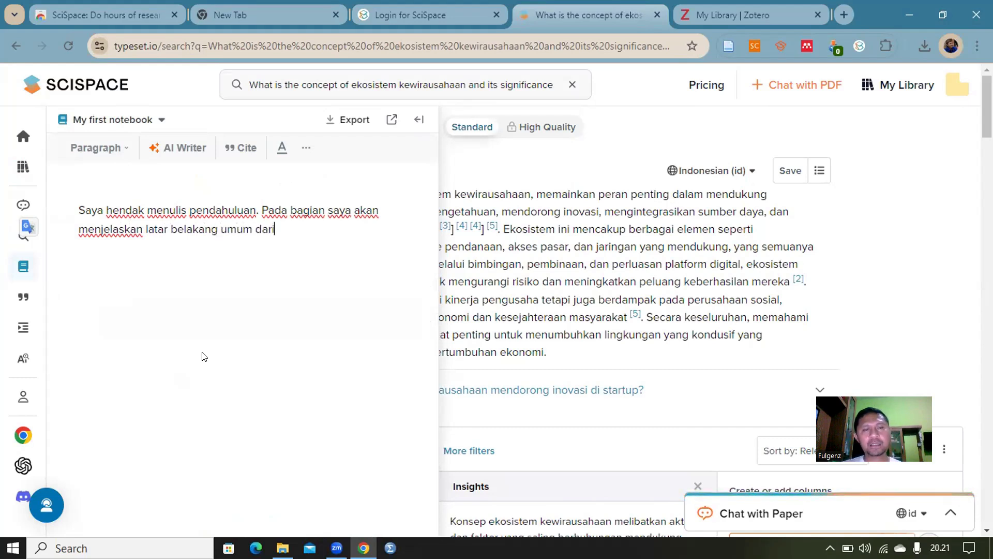
text( Kiner)
key(BackSpace)
key(BackSpace)
key(BackSpace)
key(BackSpace)
key(BackSpace)
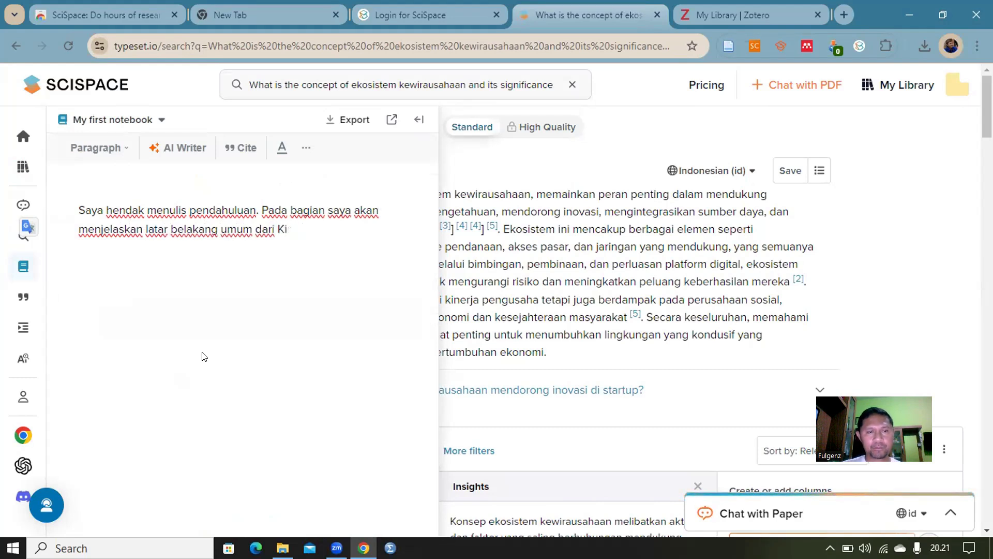
text(ekosistem )
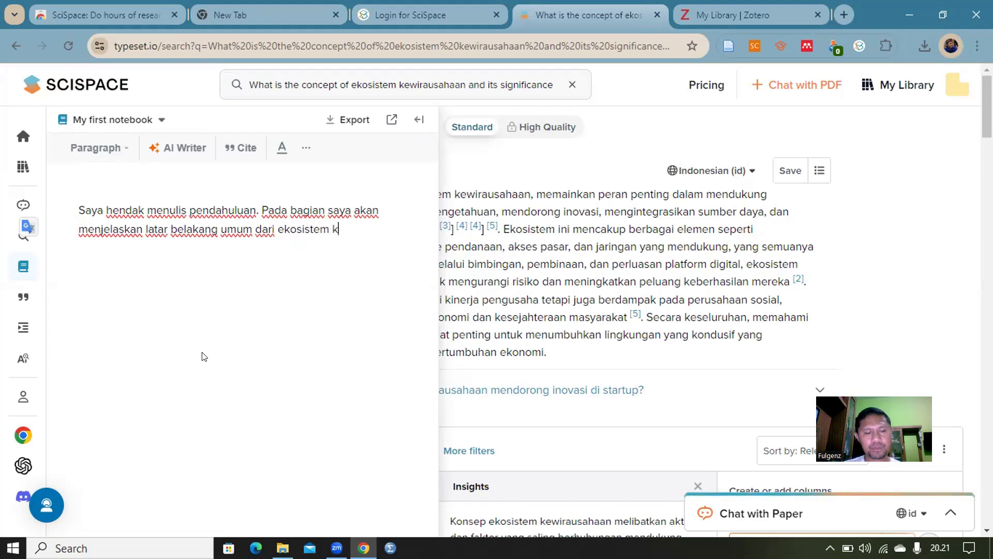
text(kewi)
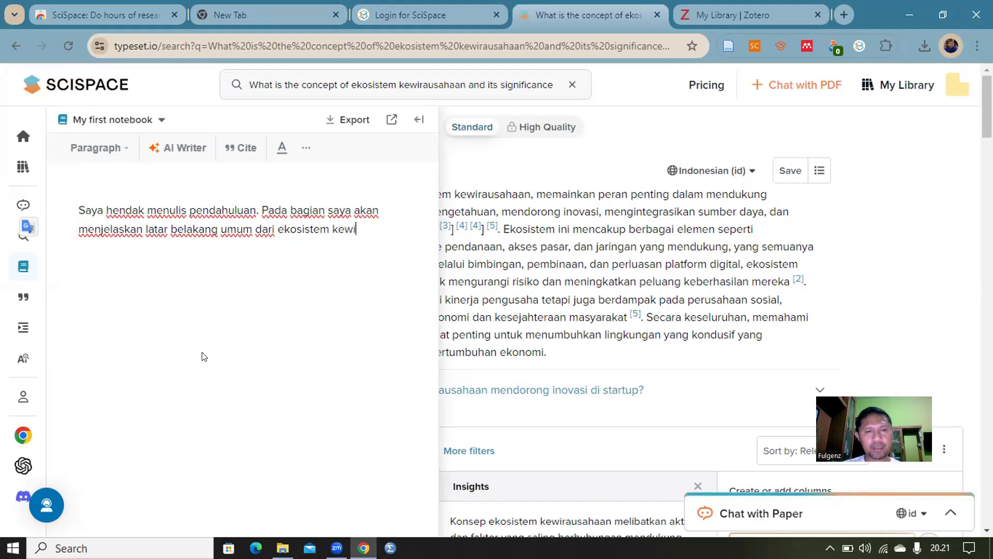
text(rausahaan)
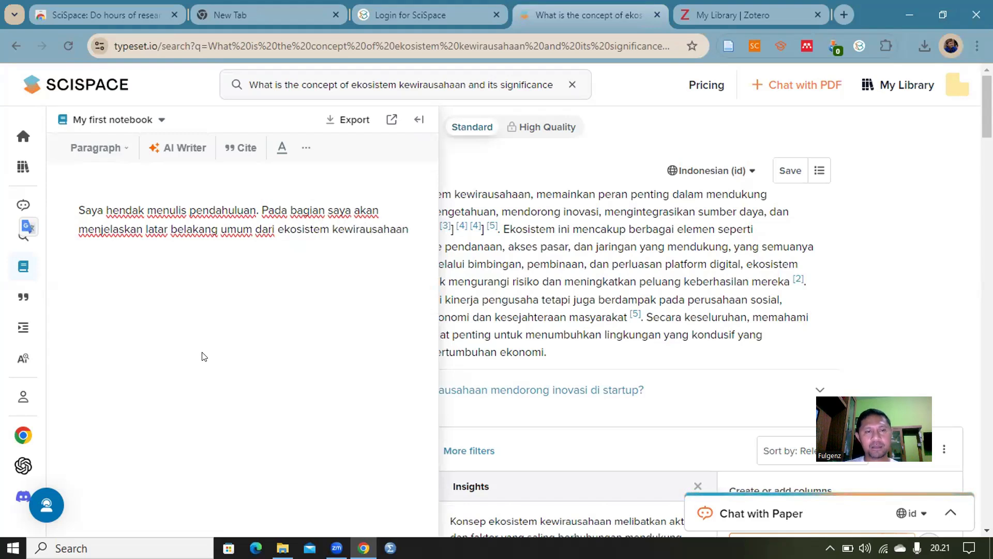
text(.)
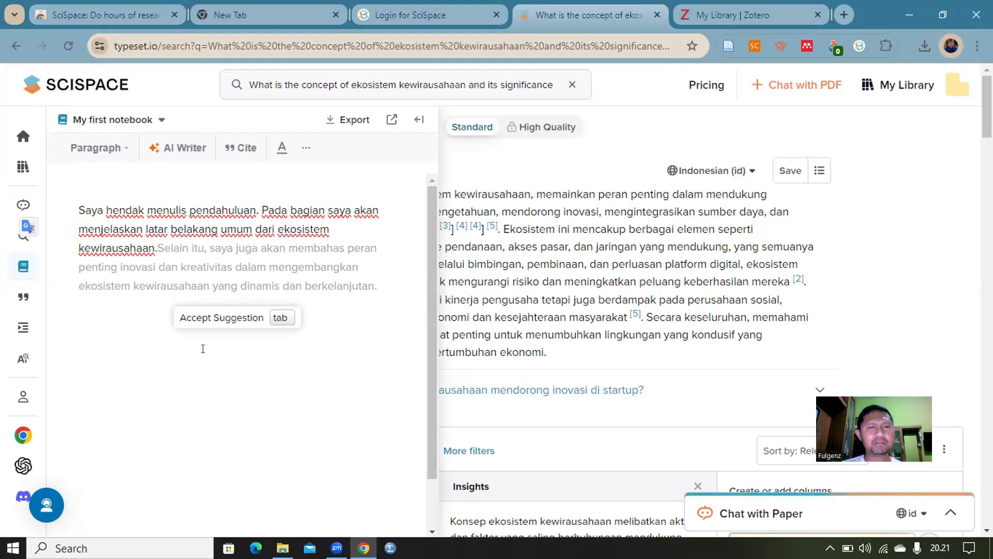
Begin a sentence with "Saya juga" and accept the AI continuation "akan membahas peran penting inovasi dalam menggerakkan ekosistem kewirausahaan.".
text( Saya juga)
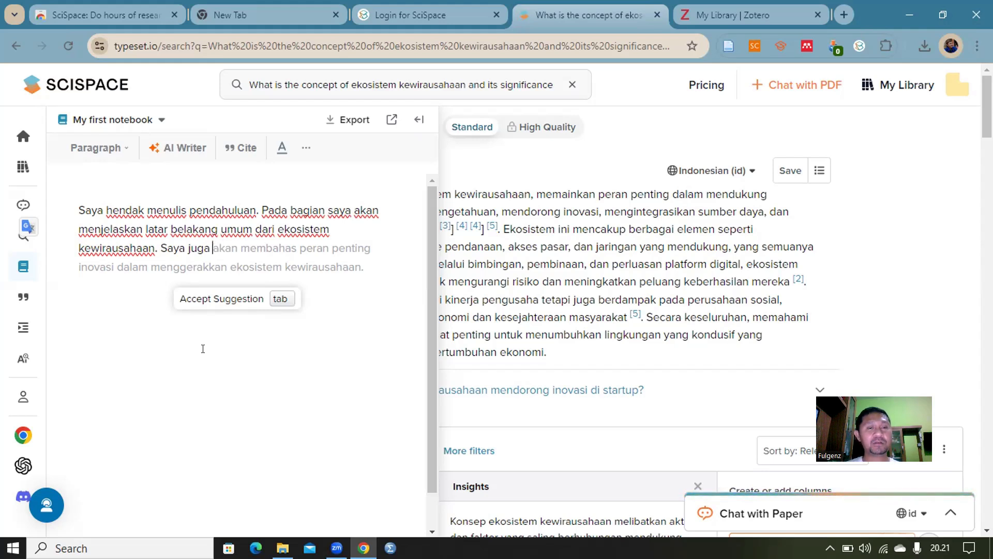
key(Tab)
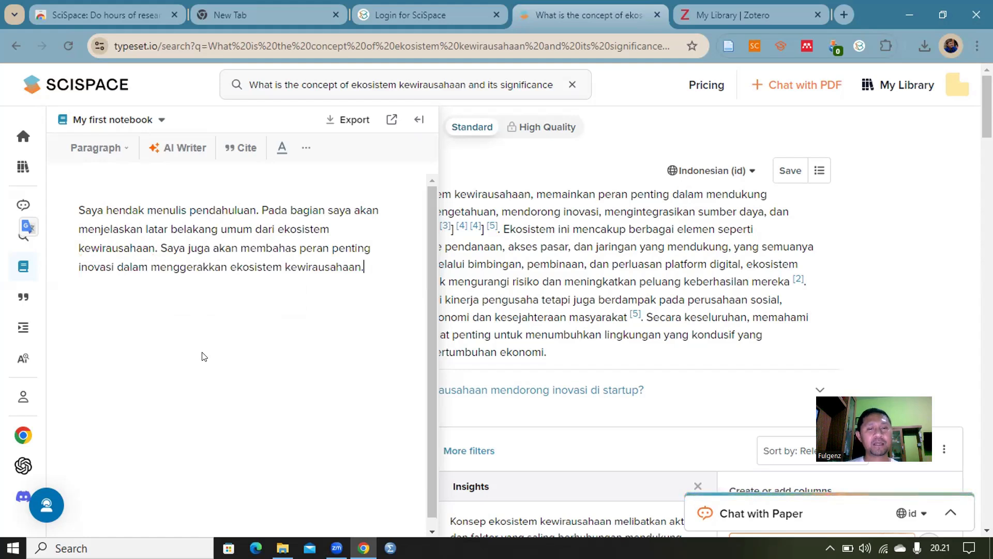
key(Return)
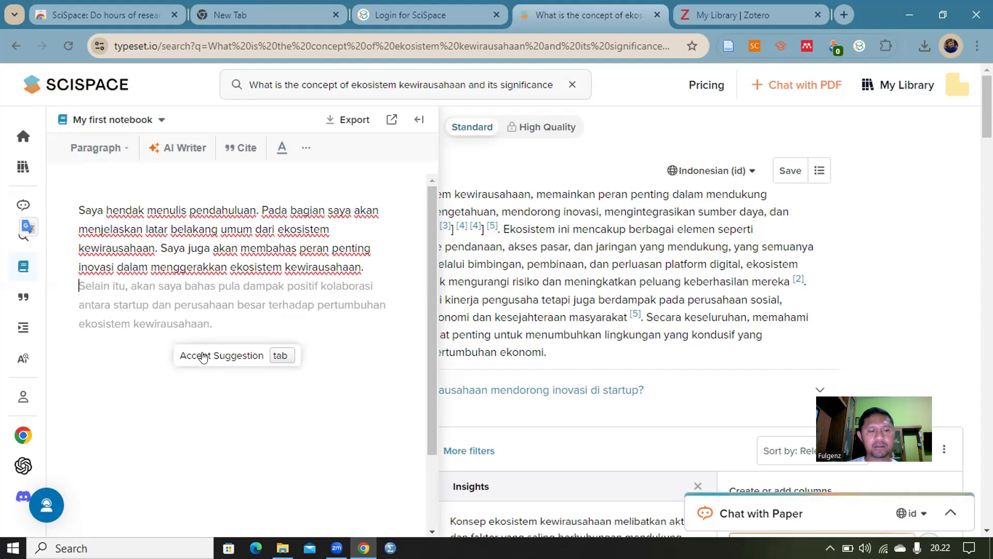
Dismiss the AI suggestion and start a new sentence at the end with "Saya akan melihat pengaruh".
key(Escape)
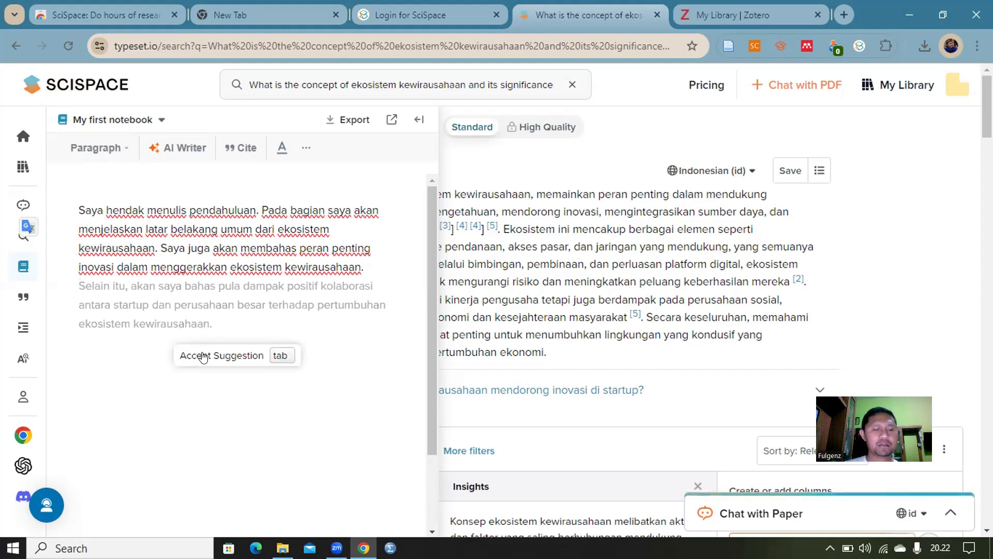
text(Saya)
key(BackSpace)
key(BackSpace)
key(BackSpace)
key(BackSpace)
text(Saya akan melihat pengaruh )
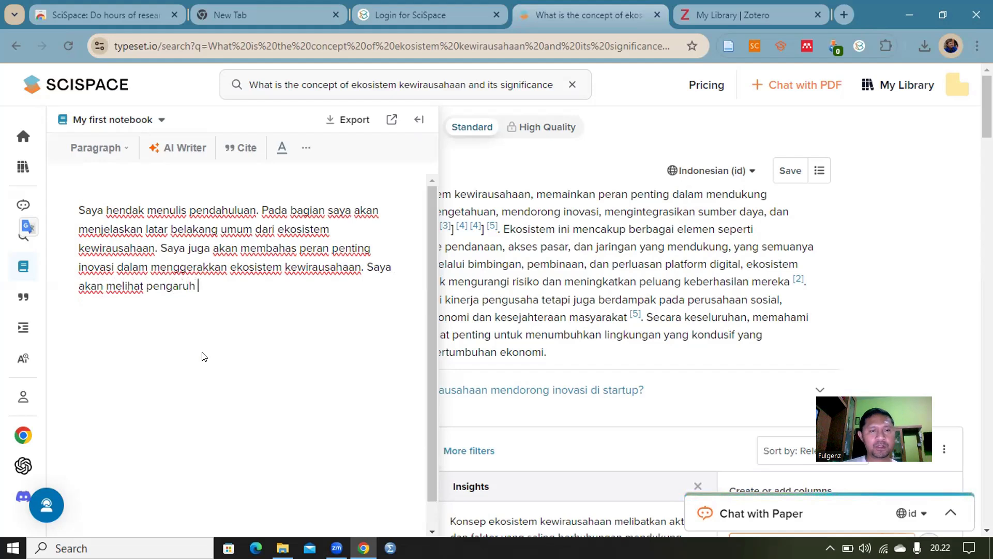
Continue the sentence with "kapasitas danamis" and accept the AI continuation "ekosistem kewirausahaan terhadap pertumbuhan ekonomi suatu negara.".
text(kapasitas dami)
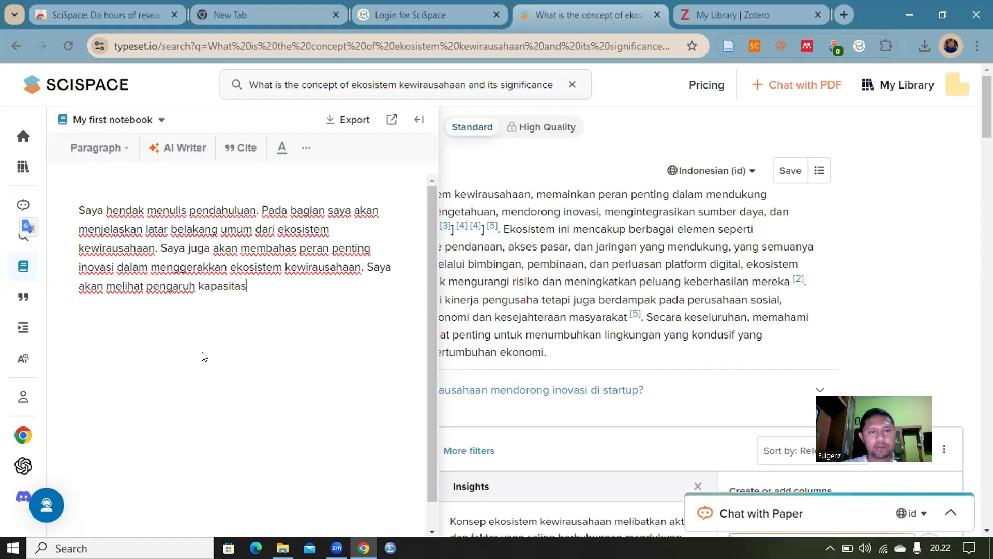
key(BackSpace)
key(BackSpace)
text(namis)
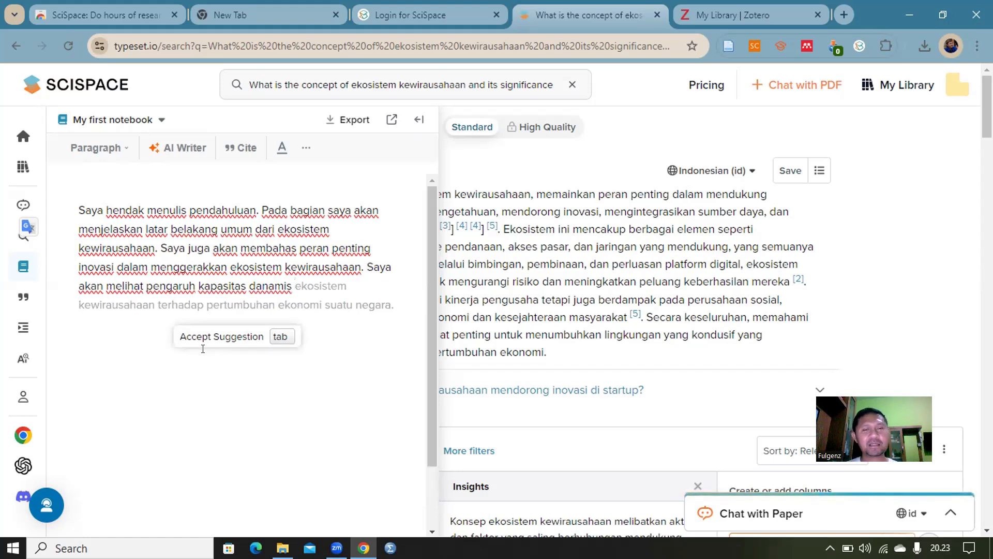
key(Tab)
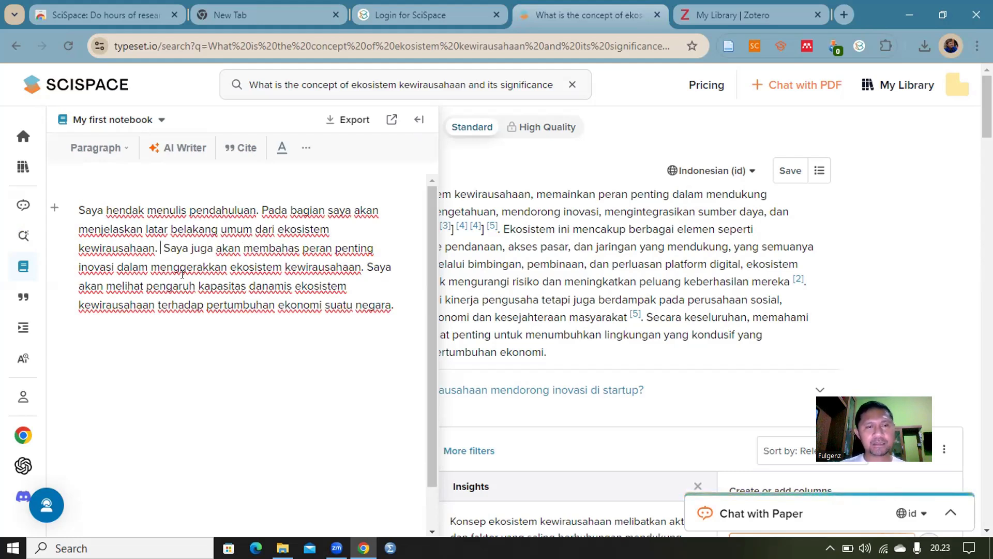
Insert a sentence beginning "Ekosistem kewirausahaan merupakan" before the sentence starting with "Saya juga akan membahas".
text(E)
text(kosiste)
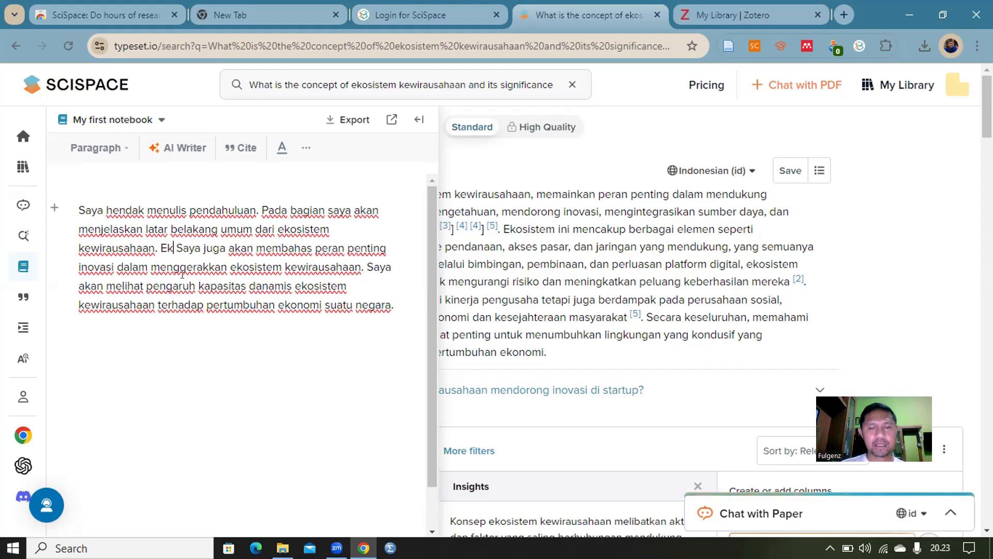
text(m kewirau)
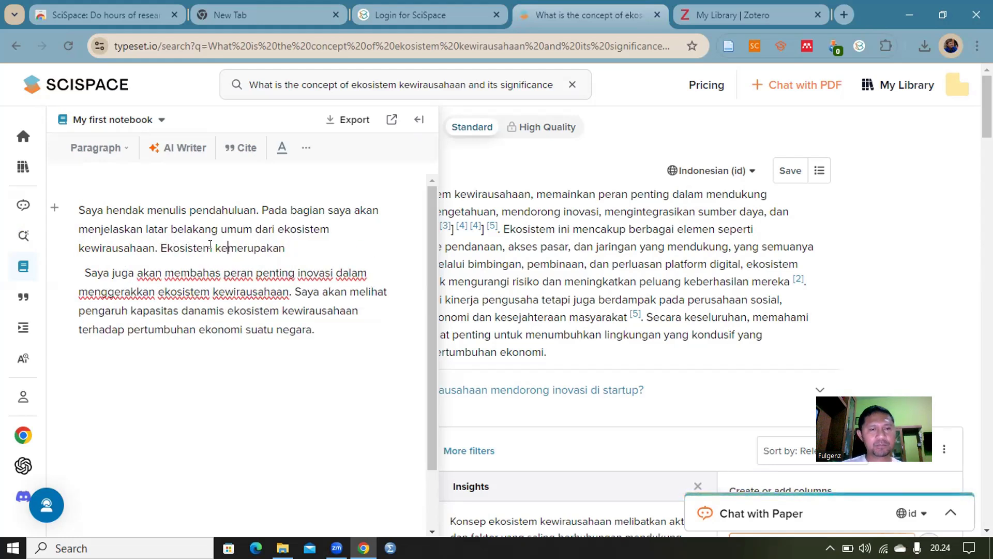
text(sahaan)
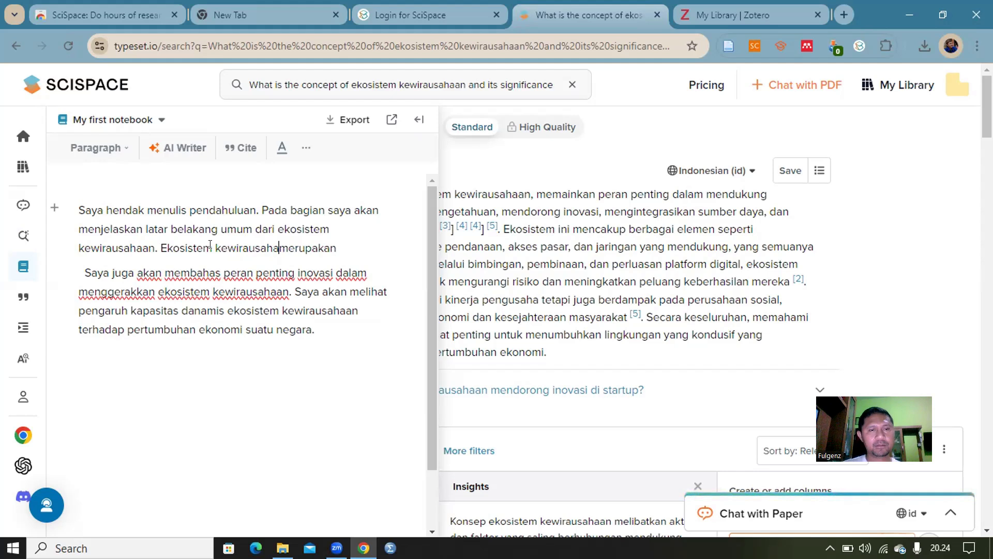
click(370, 244)
key(BackSpace)
key(BackSpace)
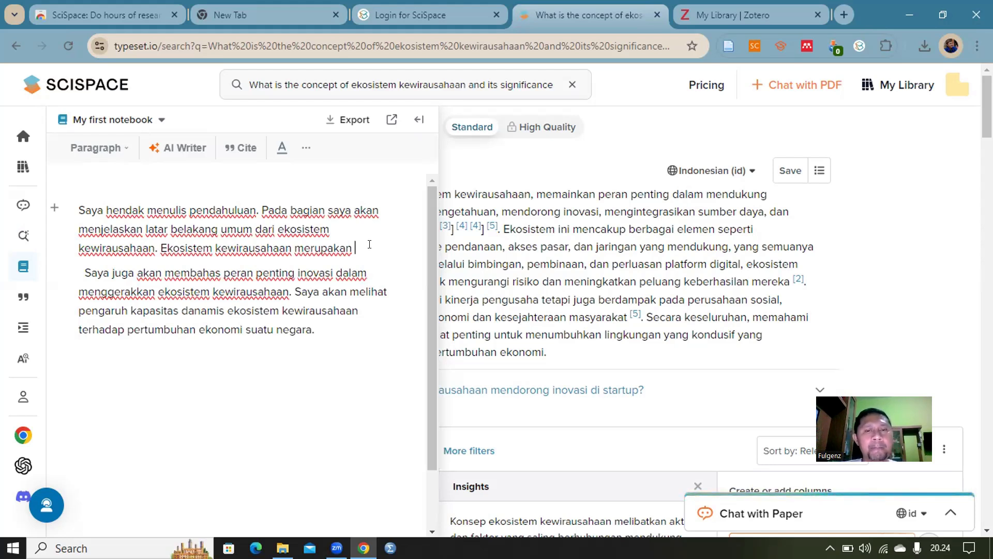
Replace "merupakan" with "dipahami sebagai" in the sentence about ekosistem kewirausahaan.
key(BackSpace)
key(BackSpace)
key(BackSpace)
key(BackSpace)
key(BackSpace)
key(BackSpace)
key(BackSpace)
key(BackSpace)
key(BackSpace)
key(BackSpace)
text(dipahami)
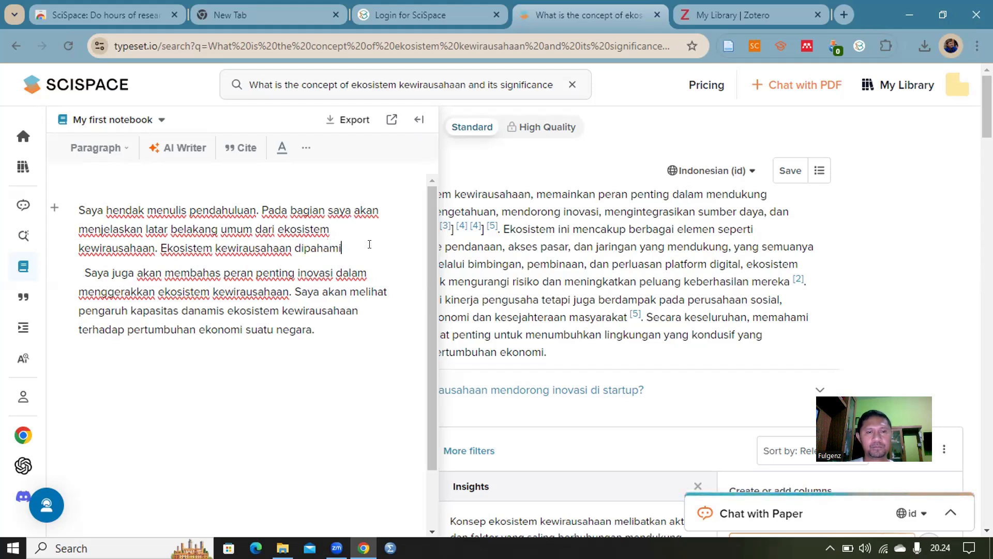
text( sebagai)
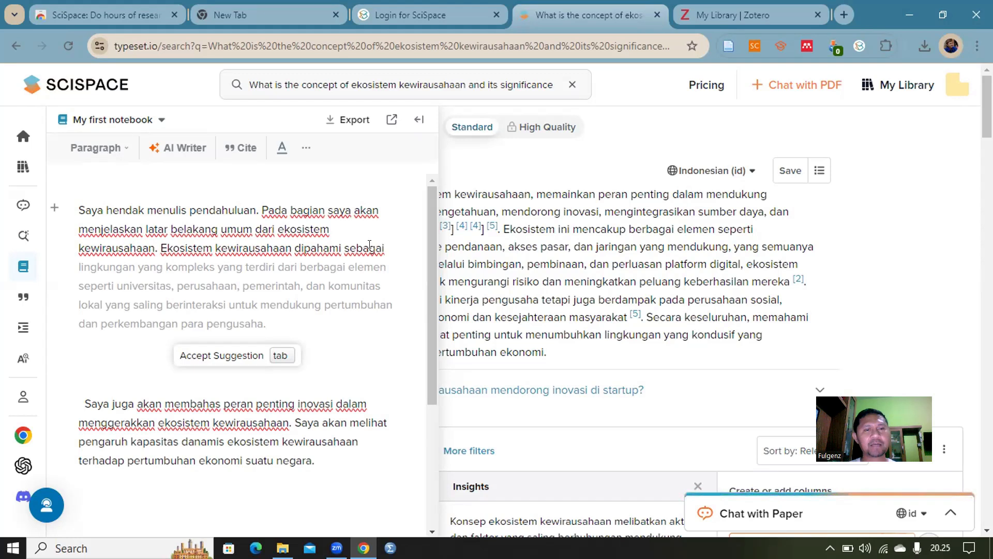
Accept the successive AI suggestions defining the ecosystem and covering the roles of universitas, perusahaan, pemerintah and komunitas lokal.
key(Tab)
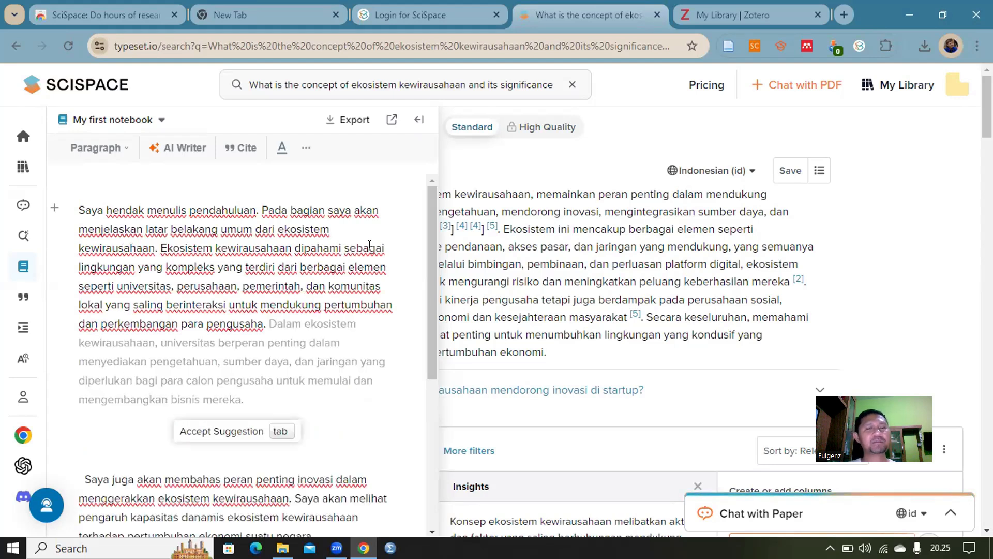
key(Tab)
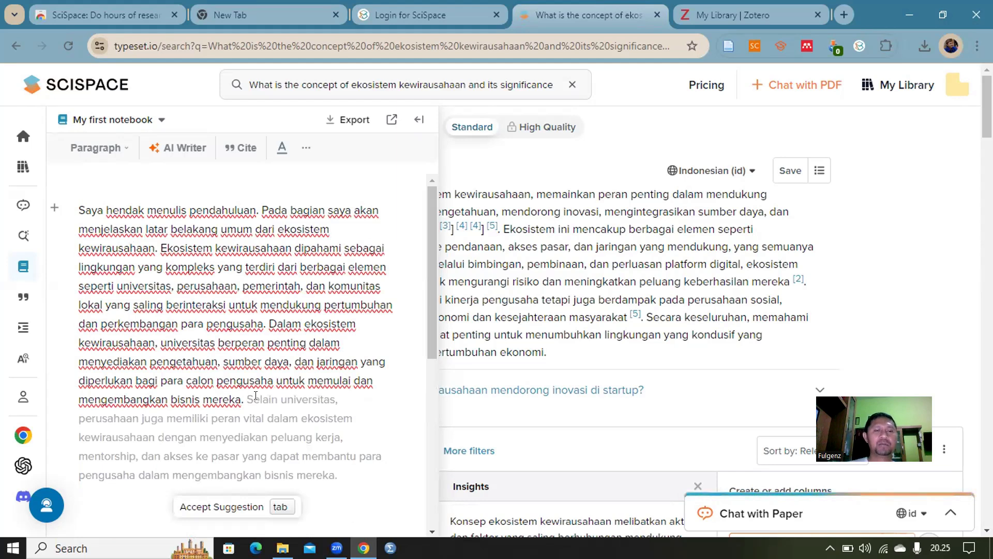
key(Tab)
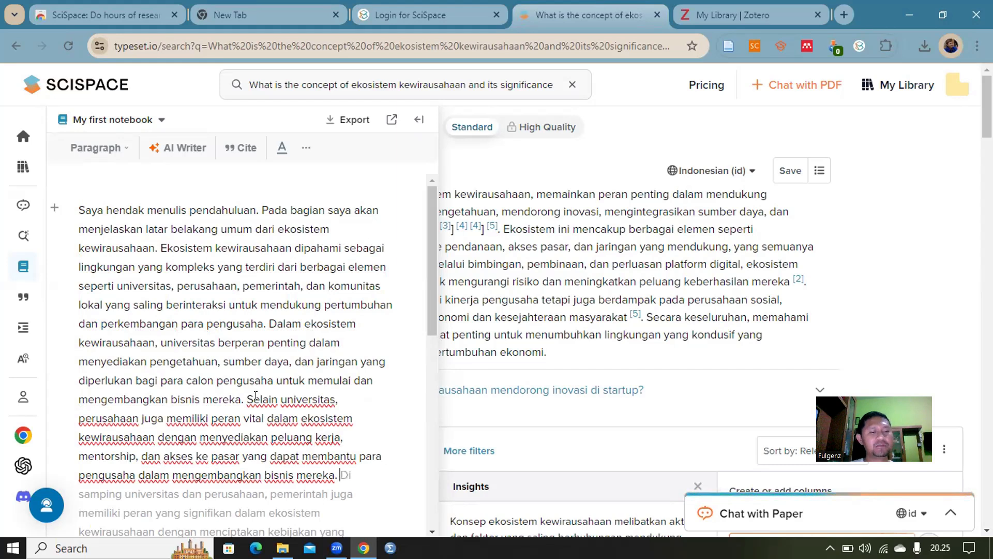
key(Tab)
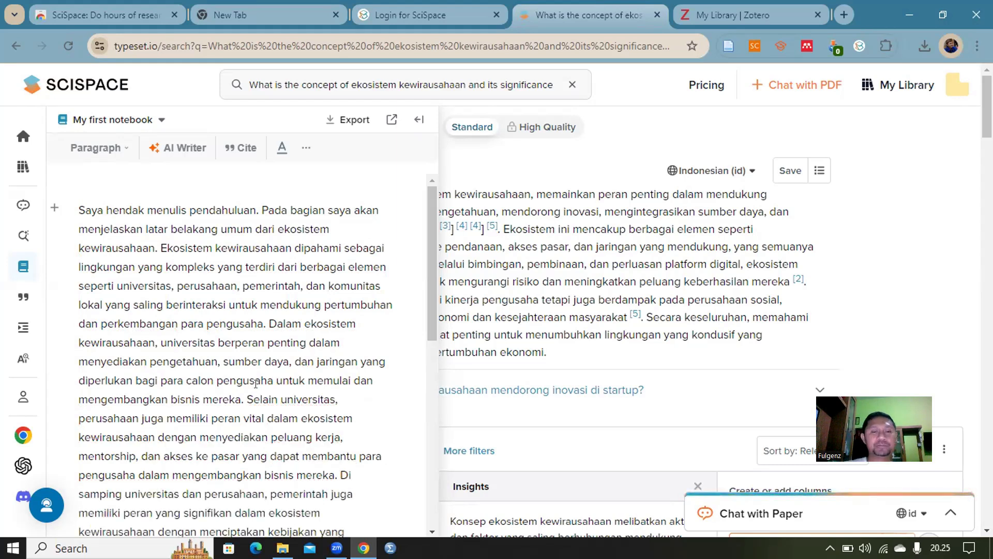
scroll(256, 396, down, 3)
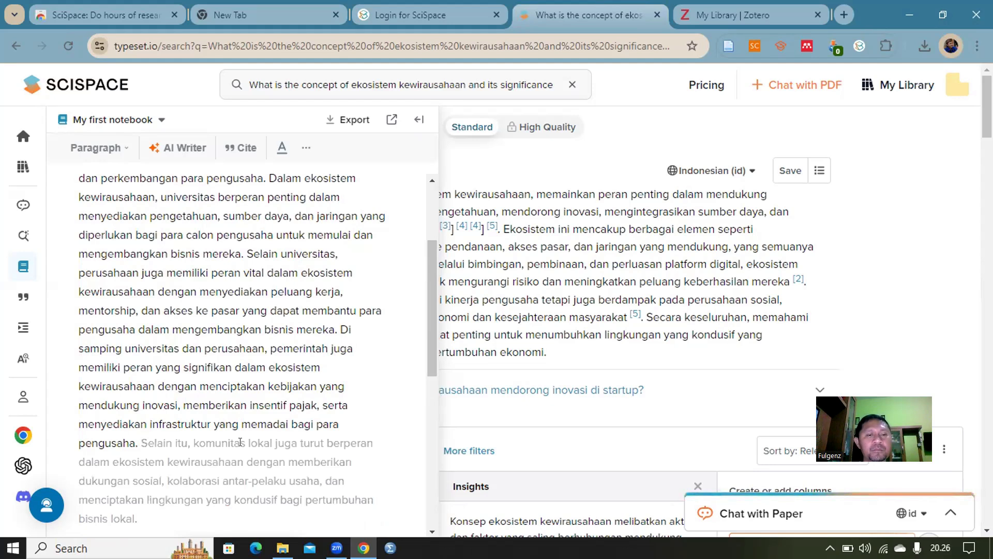
key(Tab)
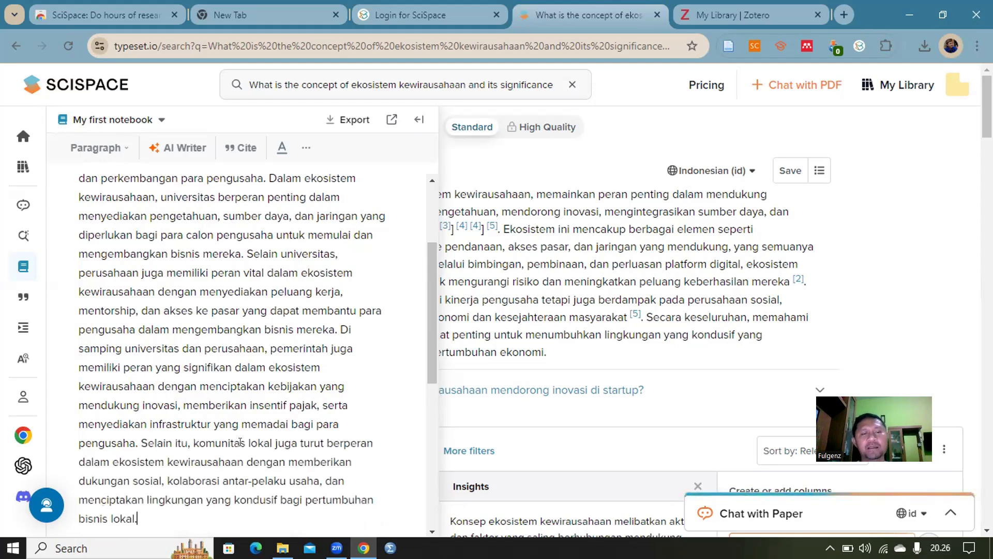
Extend the paragraph after "bisnis lokal." with the AI suggestions on lembaga keuangan and on lembaga riset dan pusat inovasi.
scroll(230, 409, down, 3)
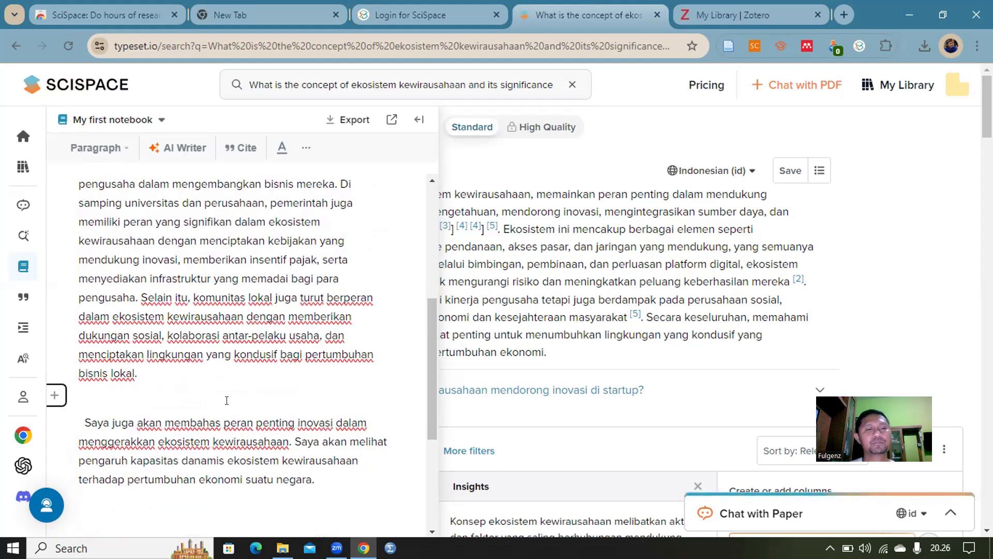
click(184, 368)
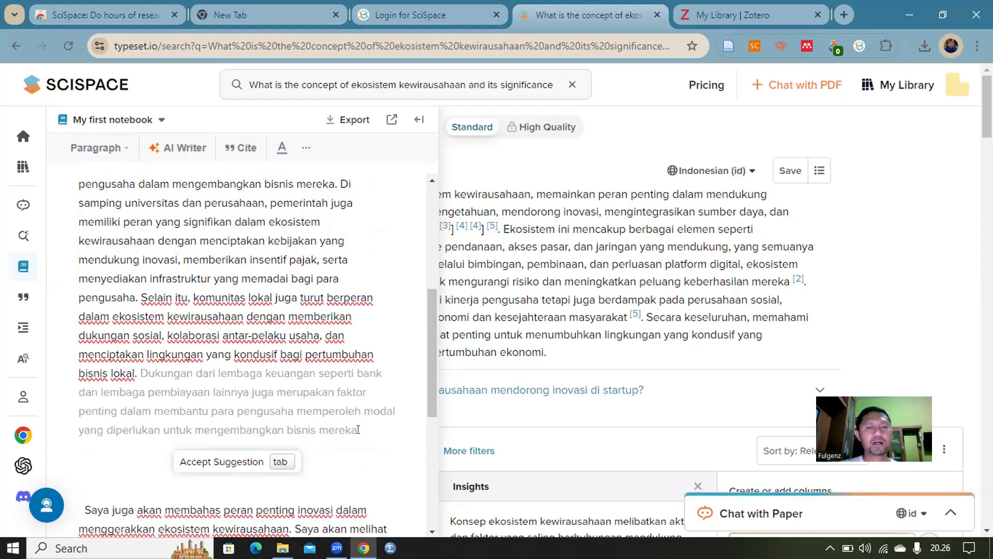
key(Tab)
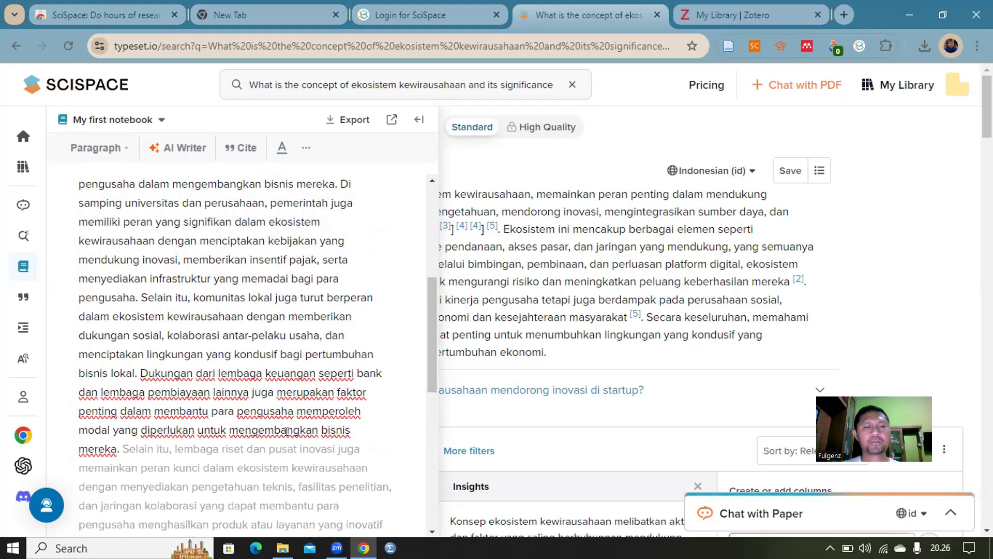
scroll(247, 422, down, 3)
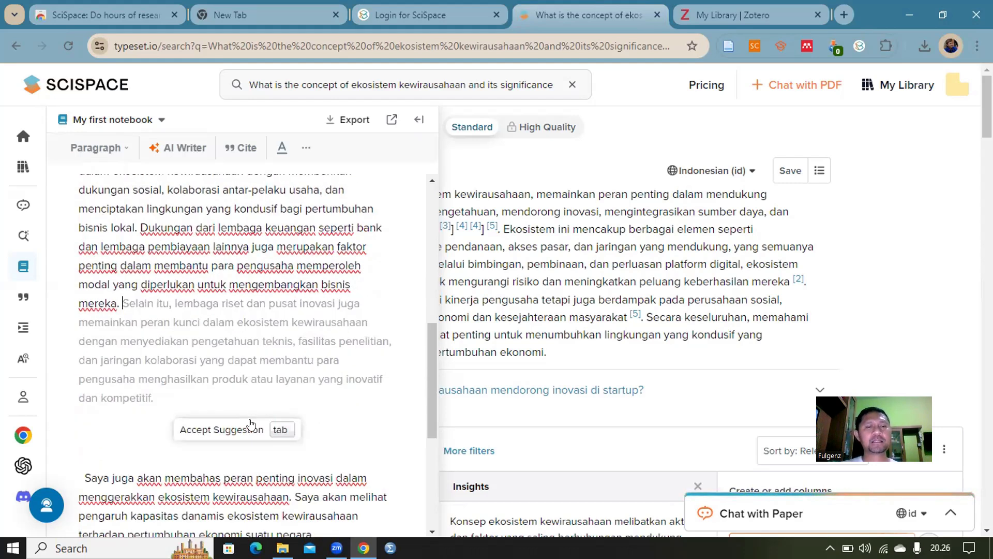
key(Tab)
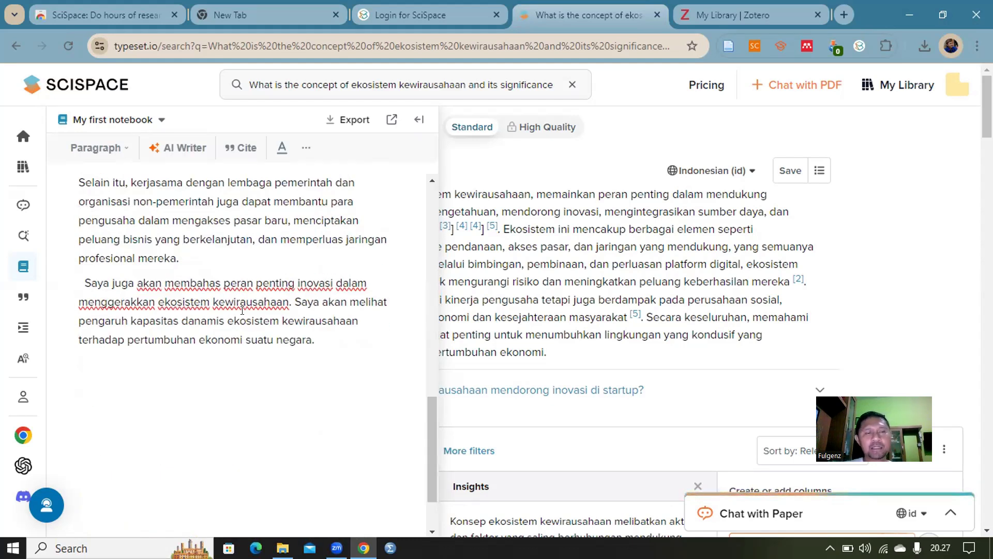
Remove the leading spaces before "Saya juga akan membahas" in the last paragraph.
click(78, 284)
key(Delete)
key(Delete)
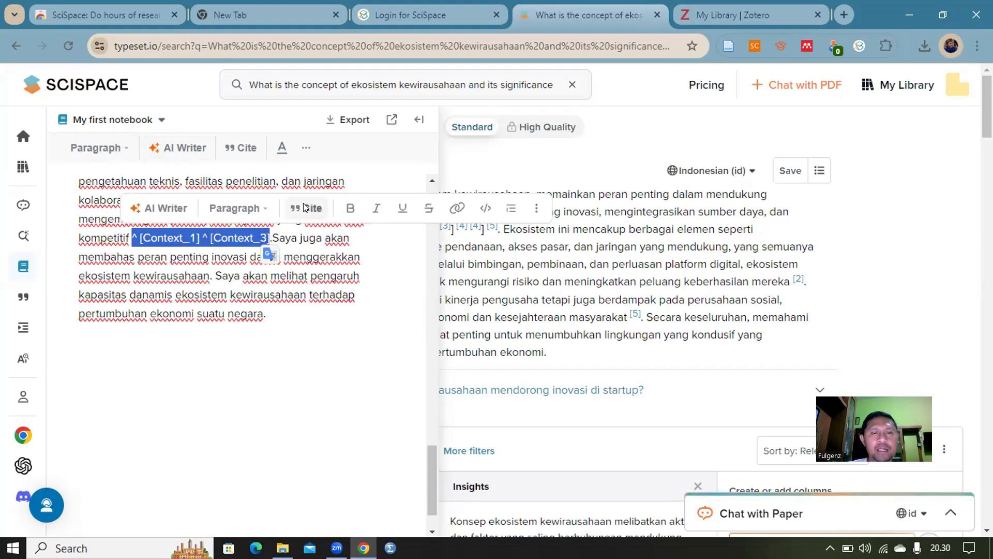
Cite "Regional entrepreneurial ecosystems learning from forest ecosystems" after "kompetitif" and delete the [Context_1] and [Context_3] placeholders.
click(305, 206)
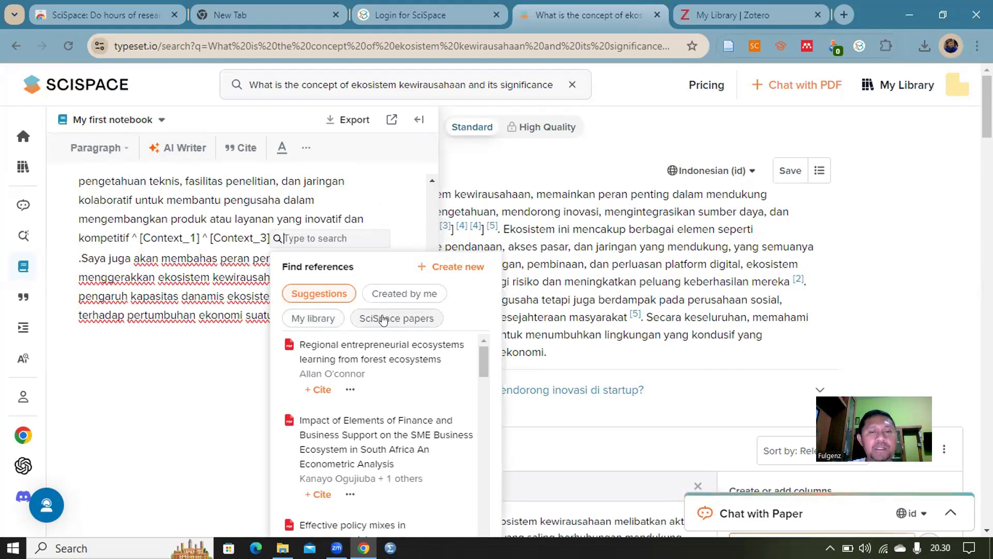
click(349, 390)
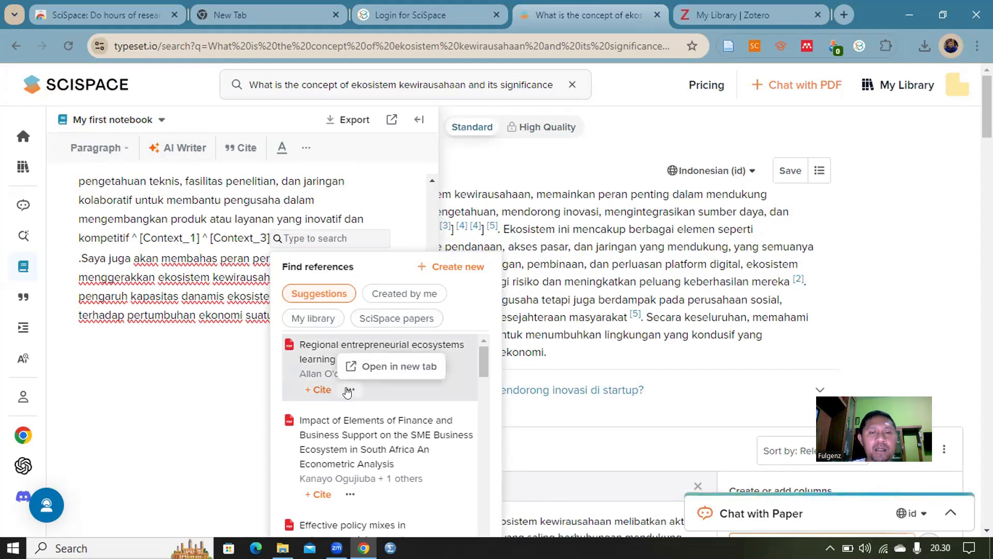
click(321, 390)
click(321, 390)
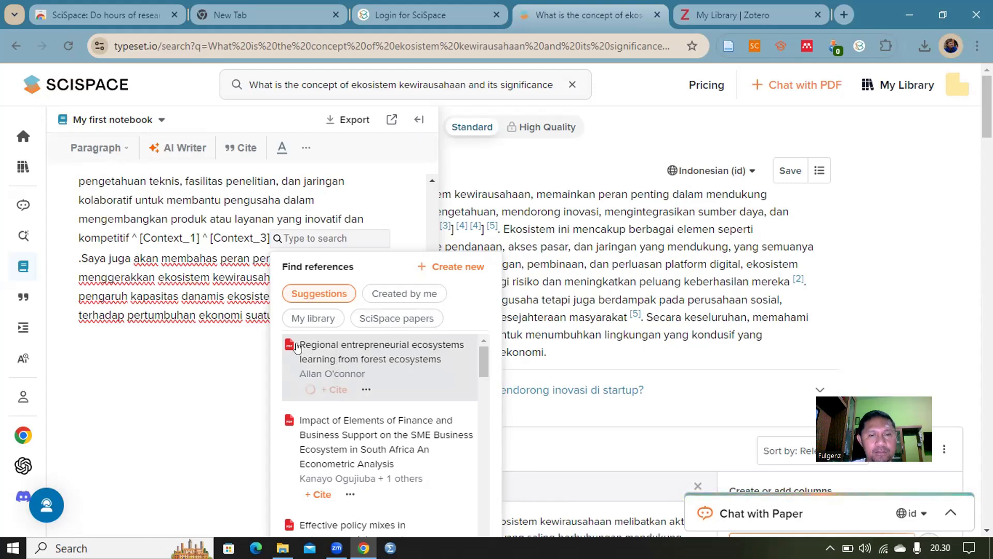
key(BackSpace)
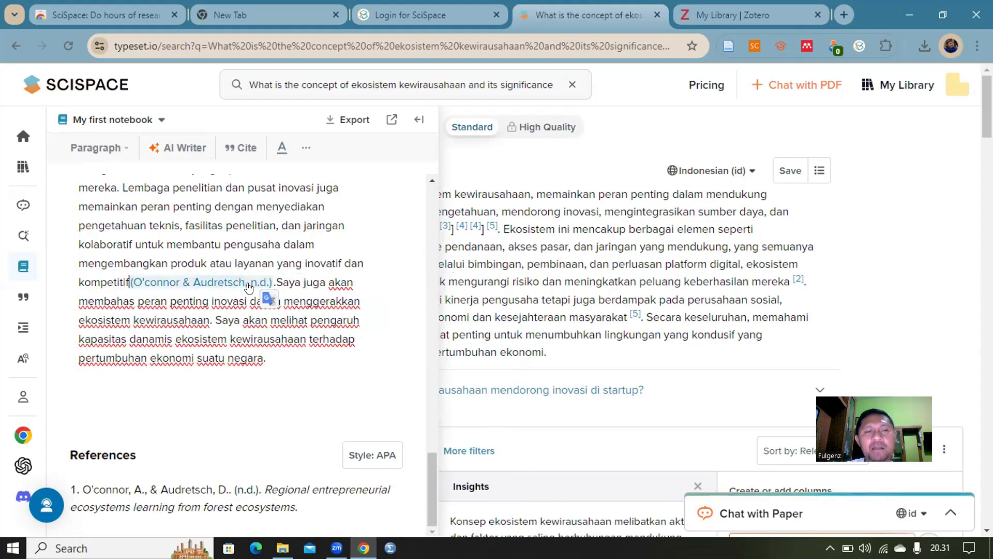
Open the details of the citation after "kompetitif" for editing and close them without changes.
click(249, 287)
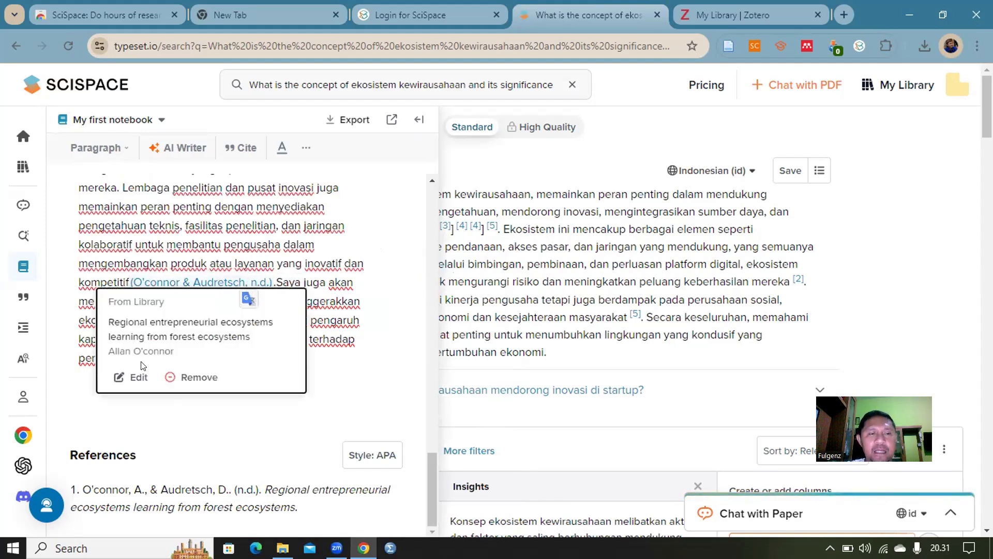
click(131, 378)
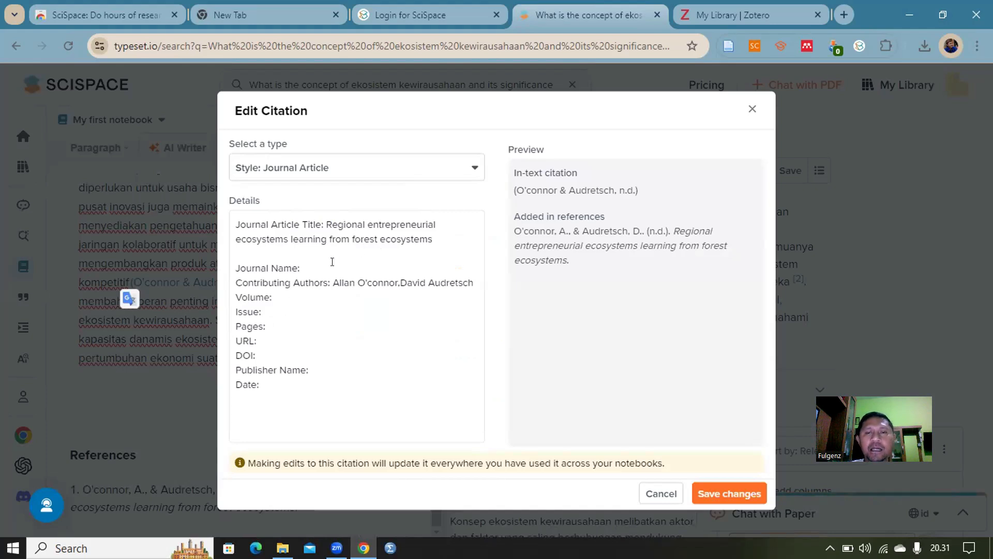
key(Escape)
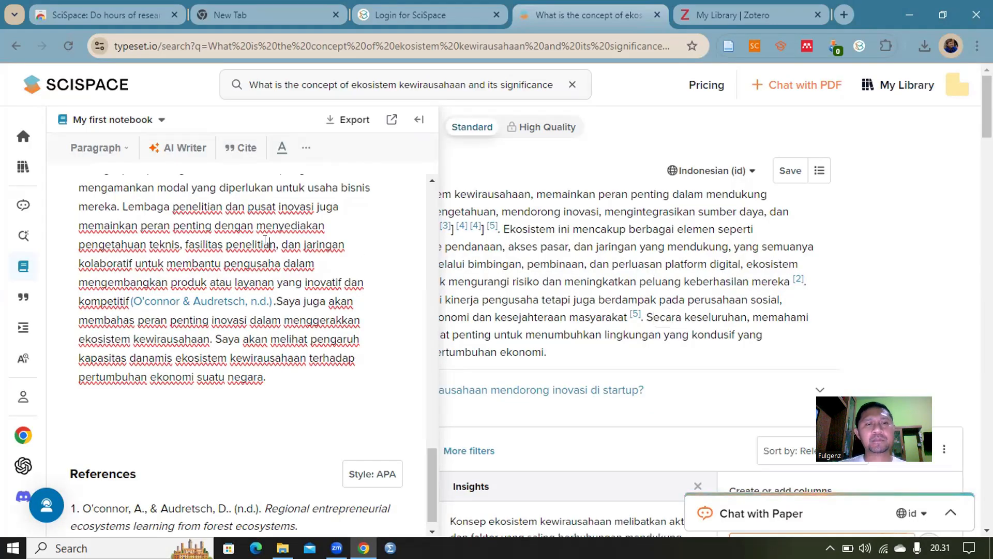
Select and copy the entire notebook draft, and show its text formatting options.
scroll(264, 239, down, 1)
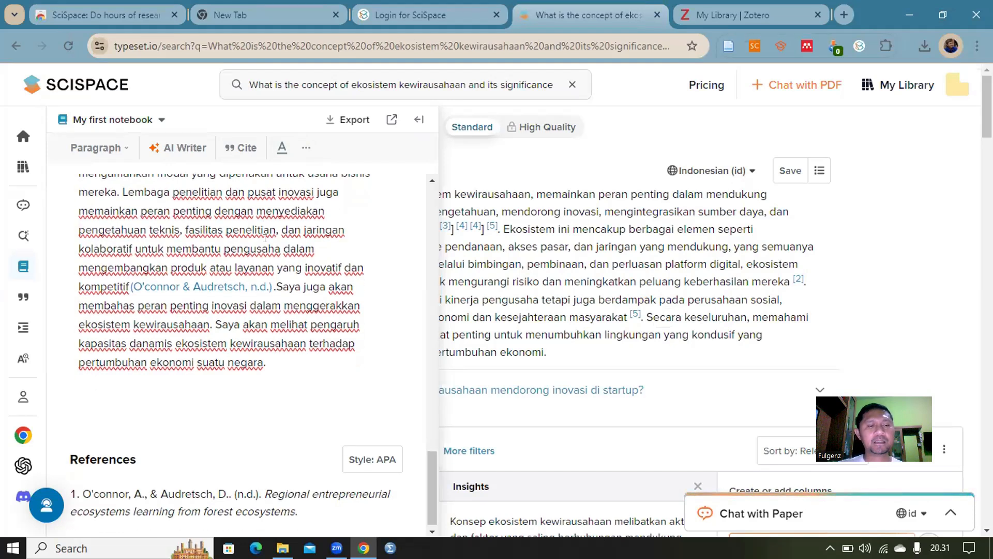
scroll(265, 239, up, 8)
scroll(265, 238, up, 5)
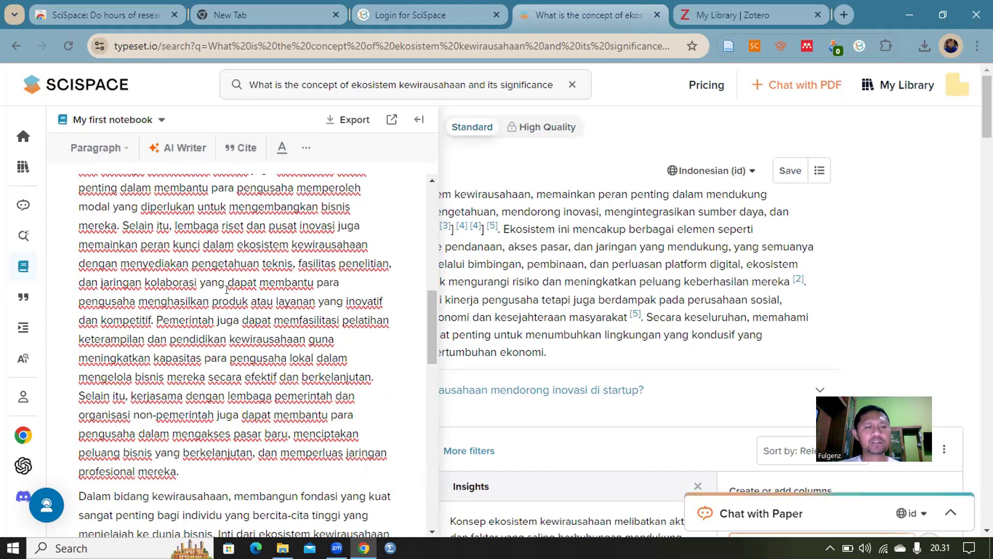
scroll(240, 300, down, 1)
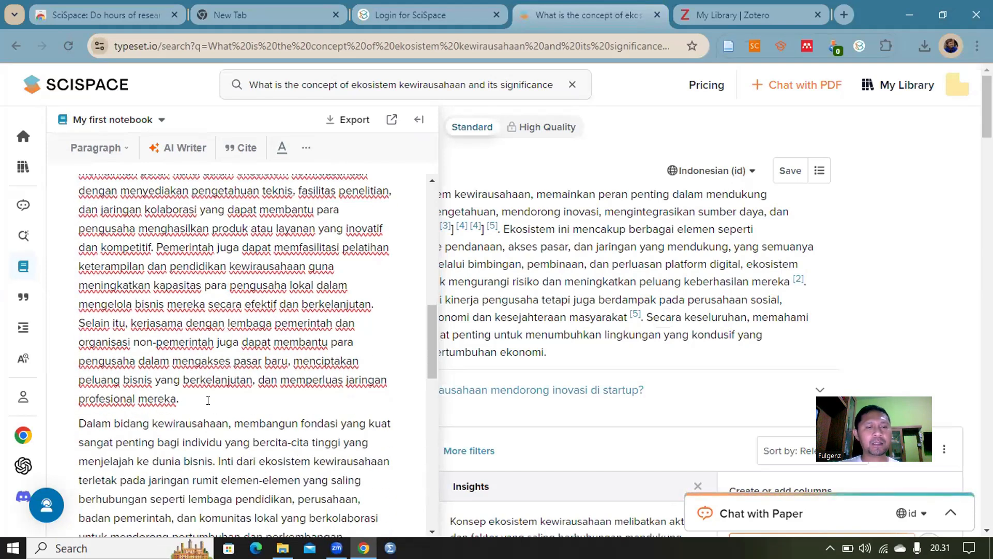
scroll(208, 400, down, 8)
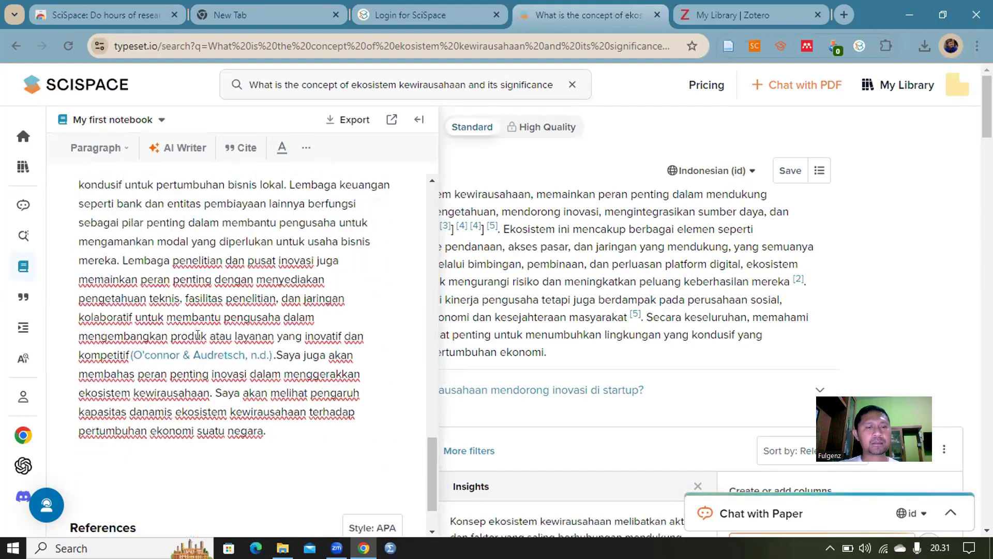
key(ctrl+a)
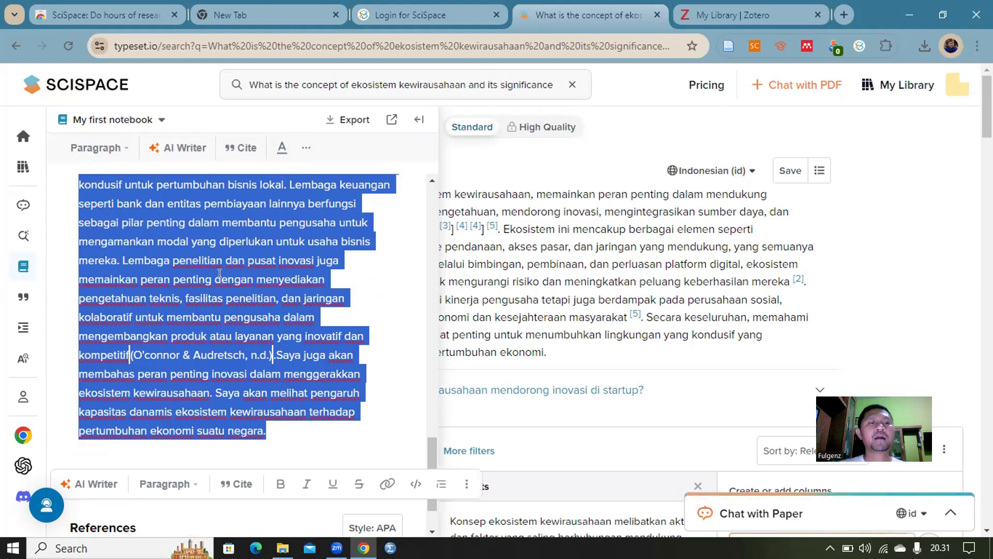
click(306, 148)
click(282, 149)
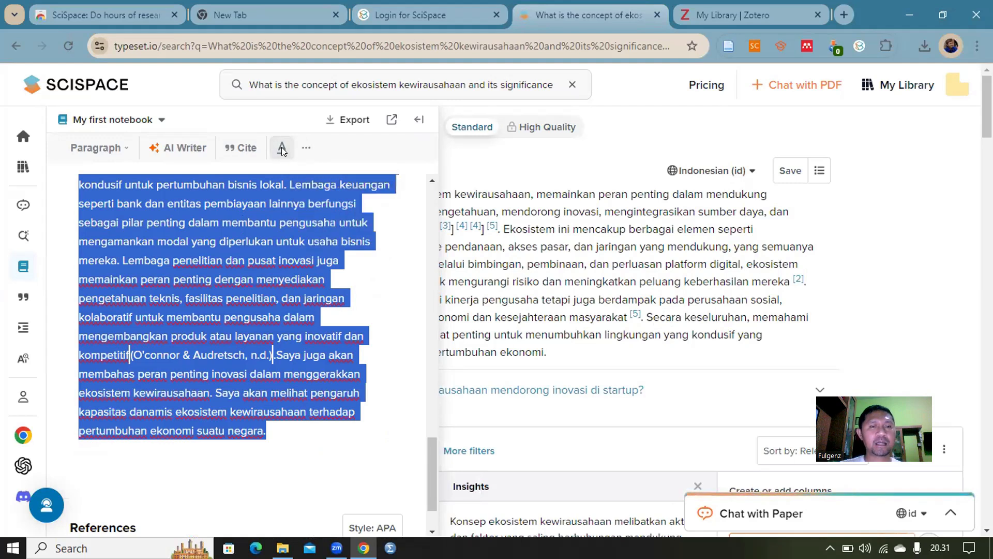
click(282, 149)
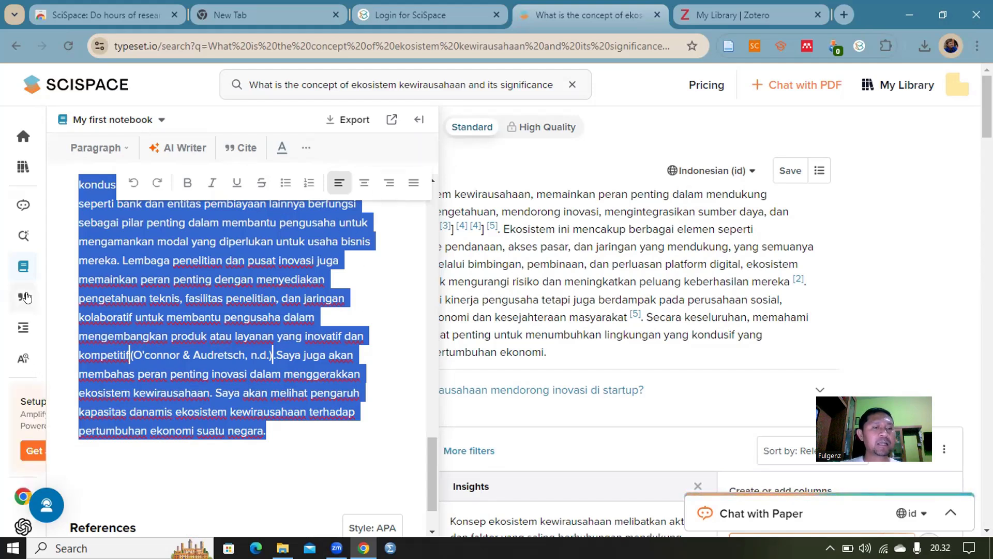
Open the Paraphraser and paste the copied notebook draft as its input text.
click(22, 326)
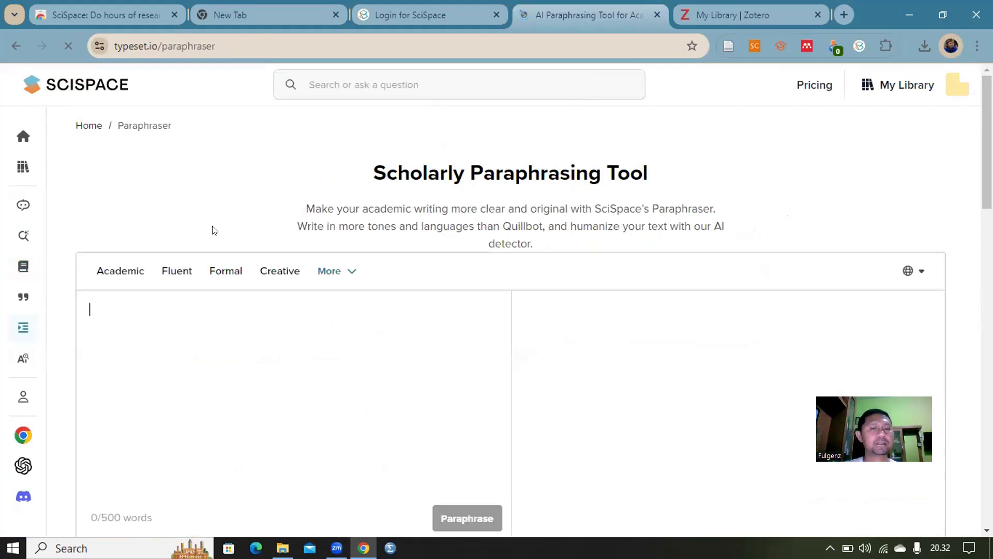
click(128, 170)
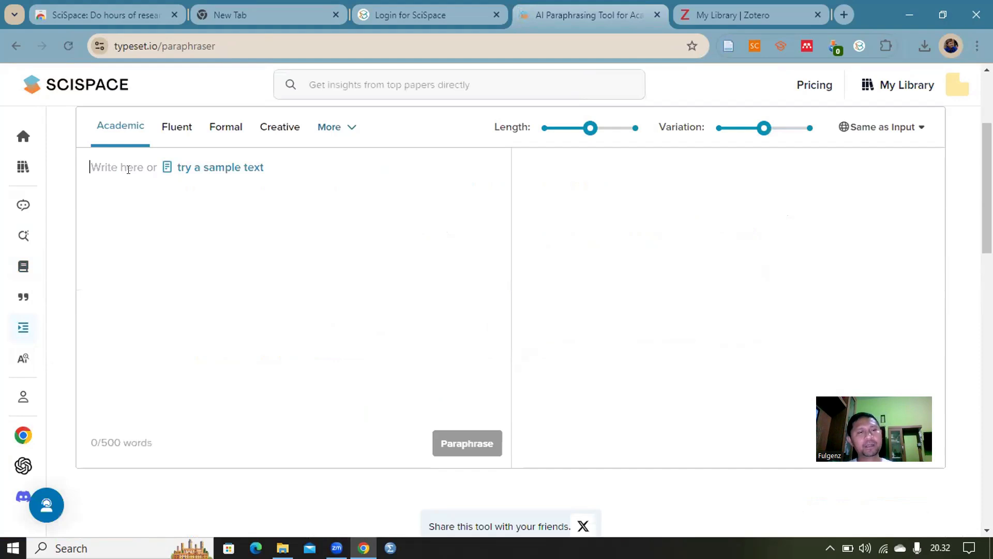
key(ctrl+v)
scroll(234, 240, up, 10)
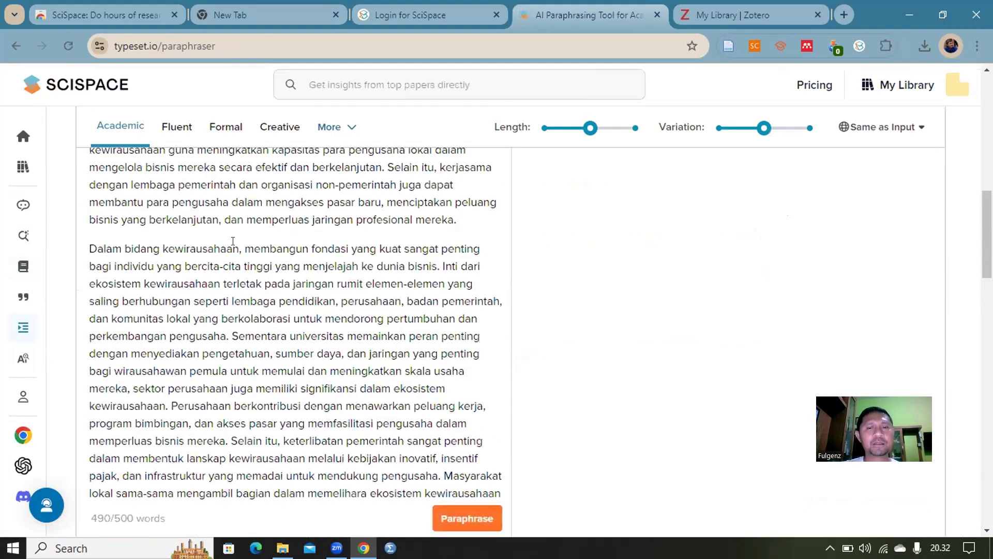
scroll(233, 240, down, 8)
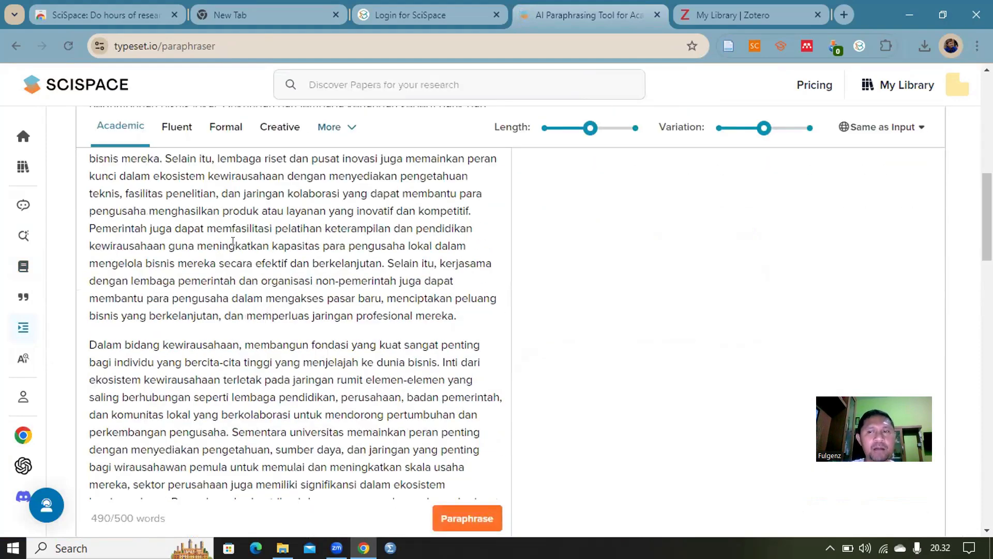
scroll(319, 215, down, 4)
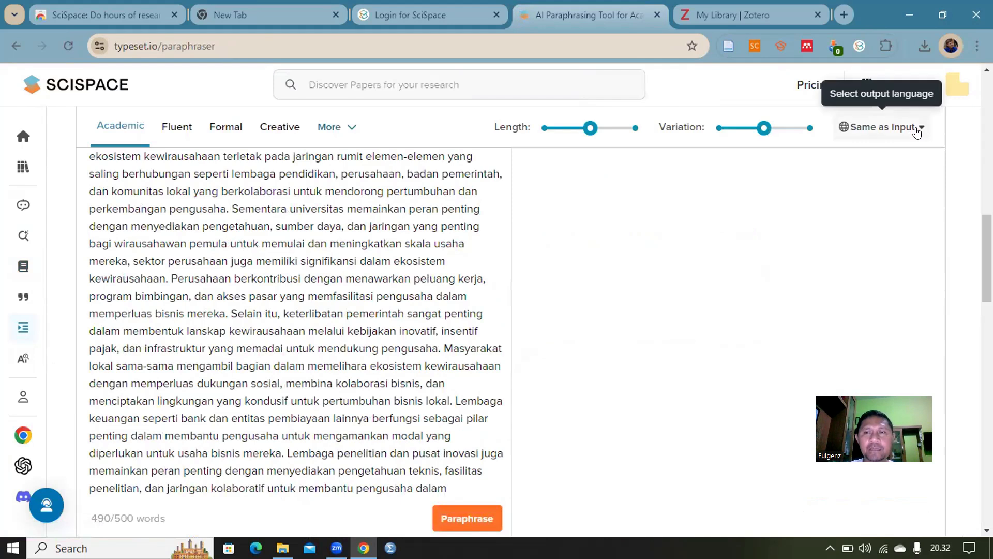
Look through the Paraphraser's output languages and keep Same as Input.
click(921, 128)
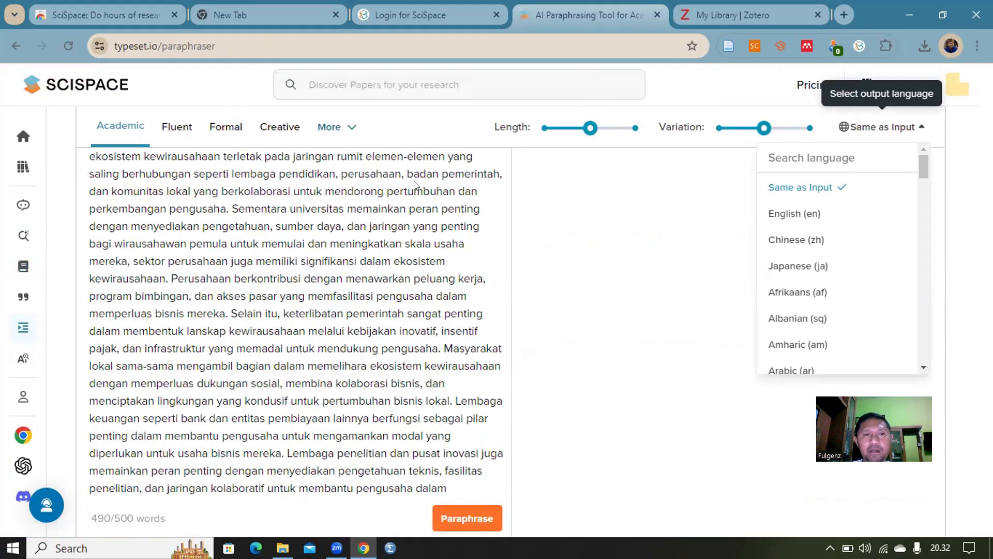
click(326, 208)
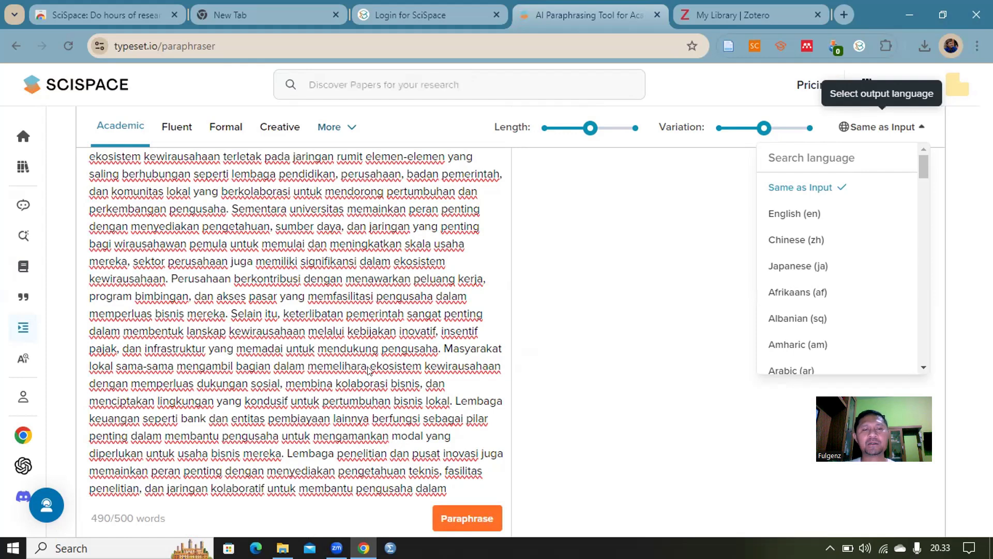
click(303, 254)
Delete the two opening sentences from "Saya hendak menulis pendahuluan." to "ekosistem kewirausahaan." in the Paraphraser input.
scroll(302, 252, up, 7)
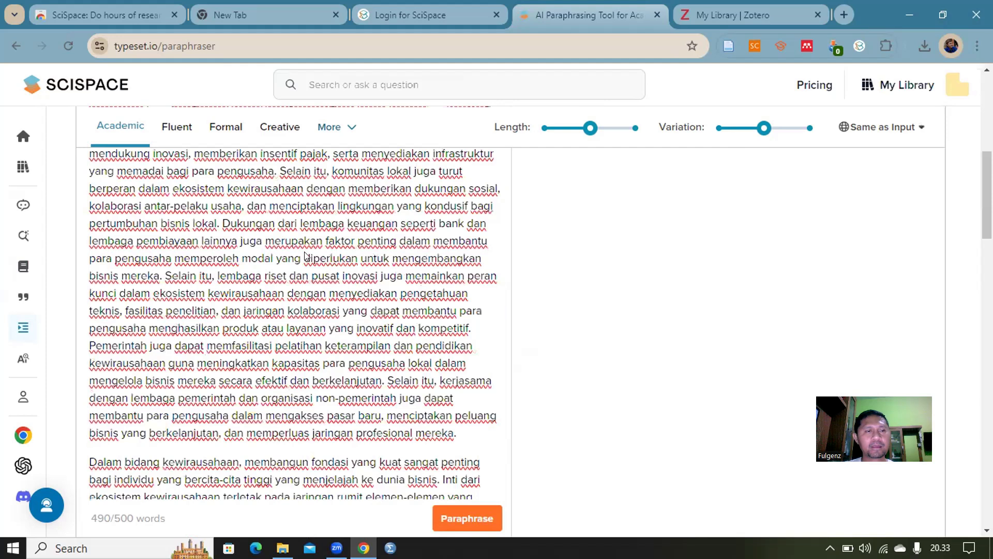
scroll(305, 255, up, 5)
scroll(324, 279, down, 1)
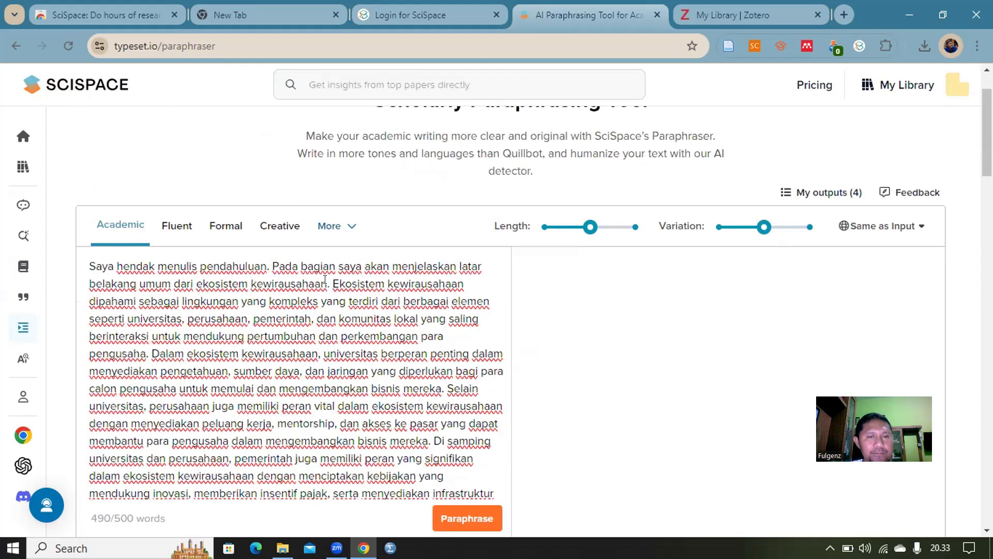
drag(333, 284, 87, 252)
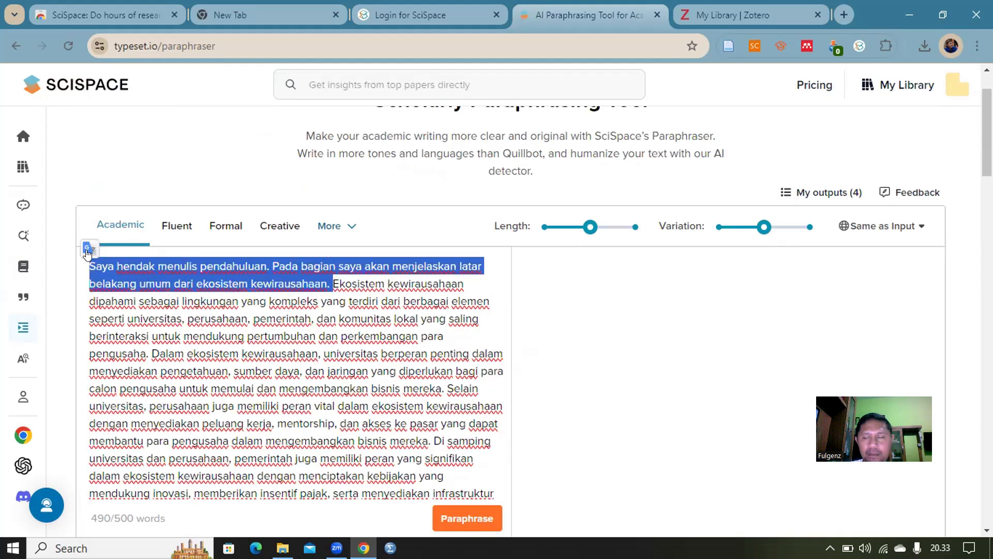
key(BackSpace)
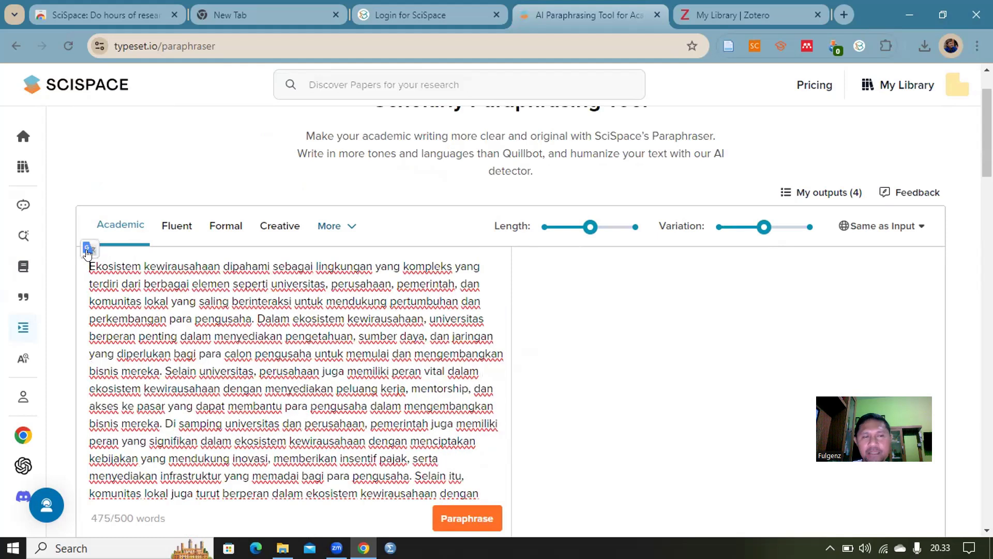
Check the remaining input text and paraphrase it in the Academic tone with the output language same as input.
scroll(322, 310, down, 2)
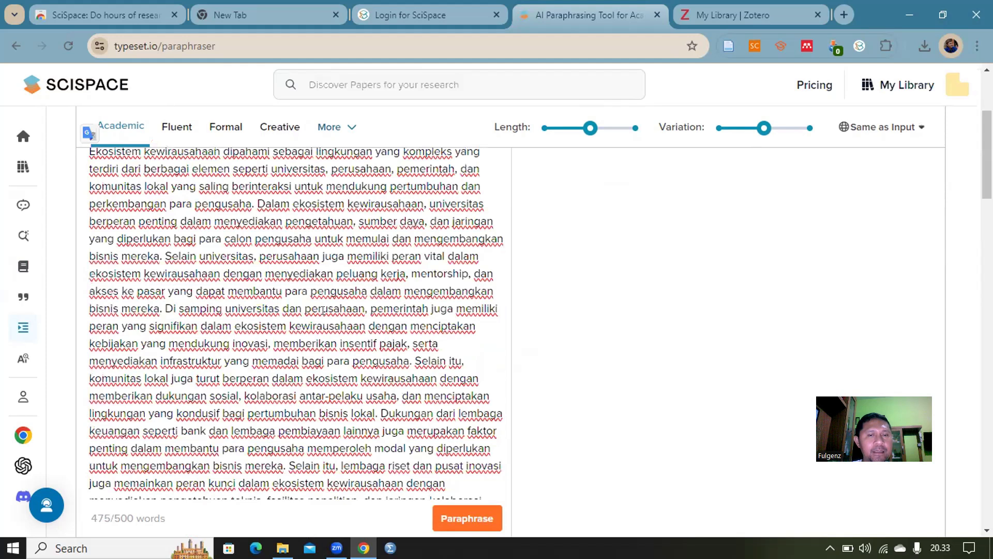
scroll(322, 310, down, 2)
scroll(323, 311, down, 1)
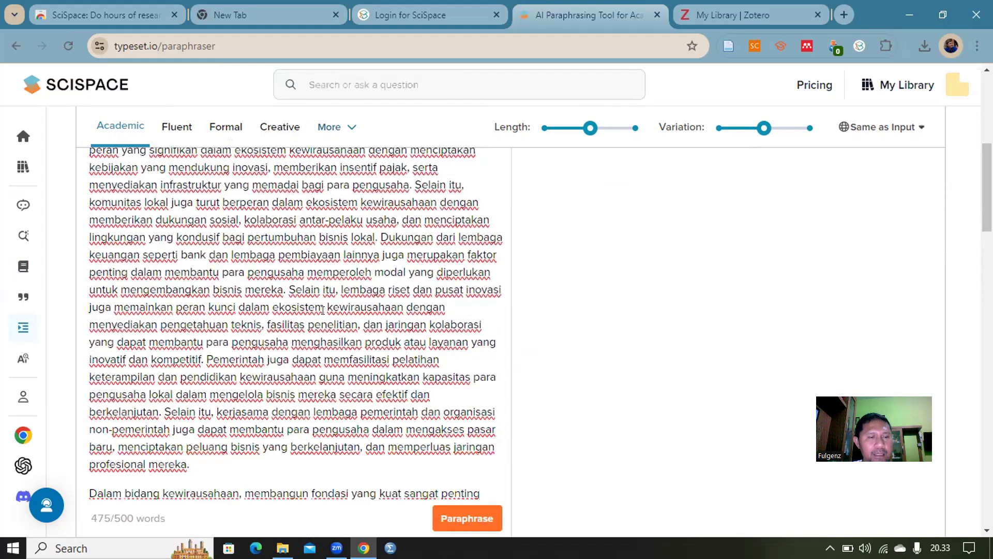
scroll(323, 309, down, 3)
scroll(323, 319, up, 10)
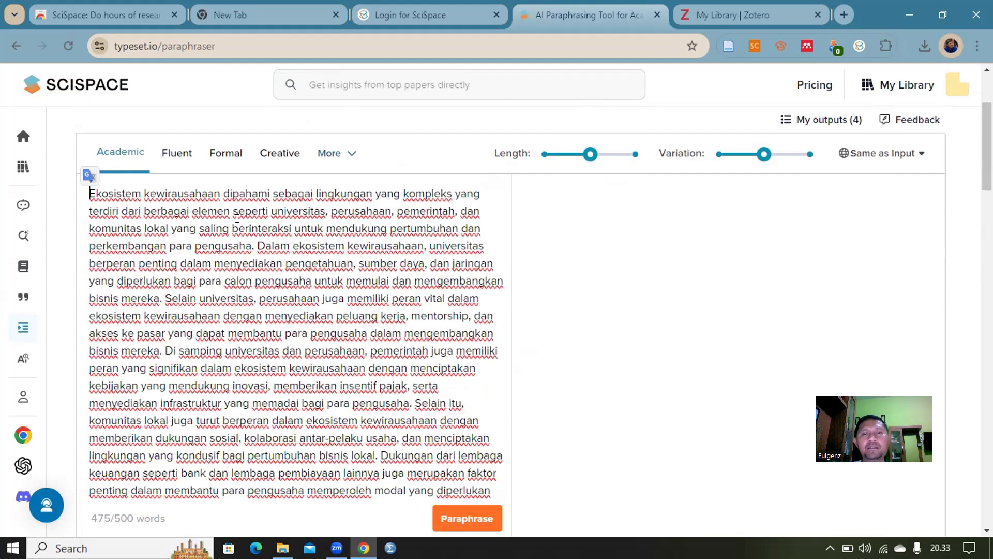
scroll(331, 362, down, 3)
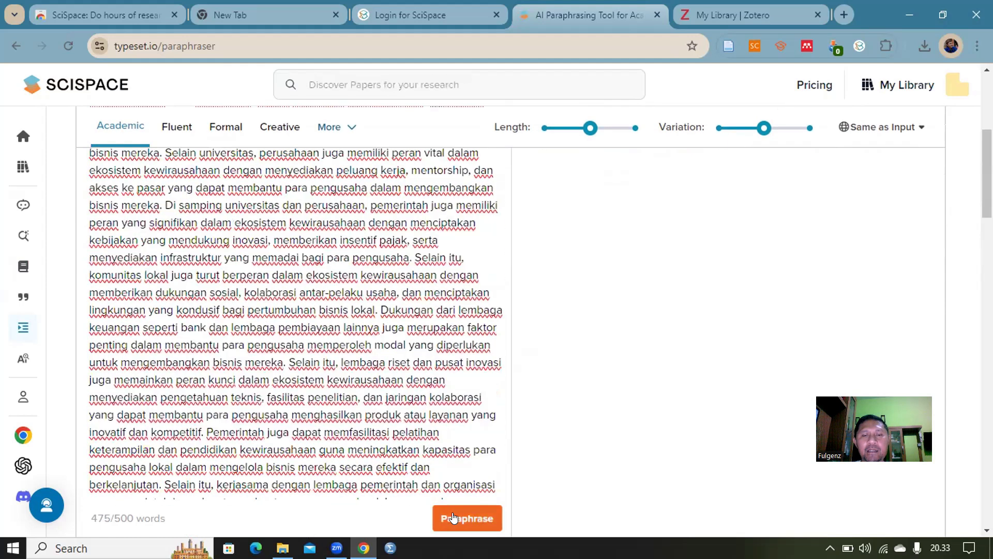
click(452, 517)
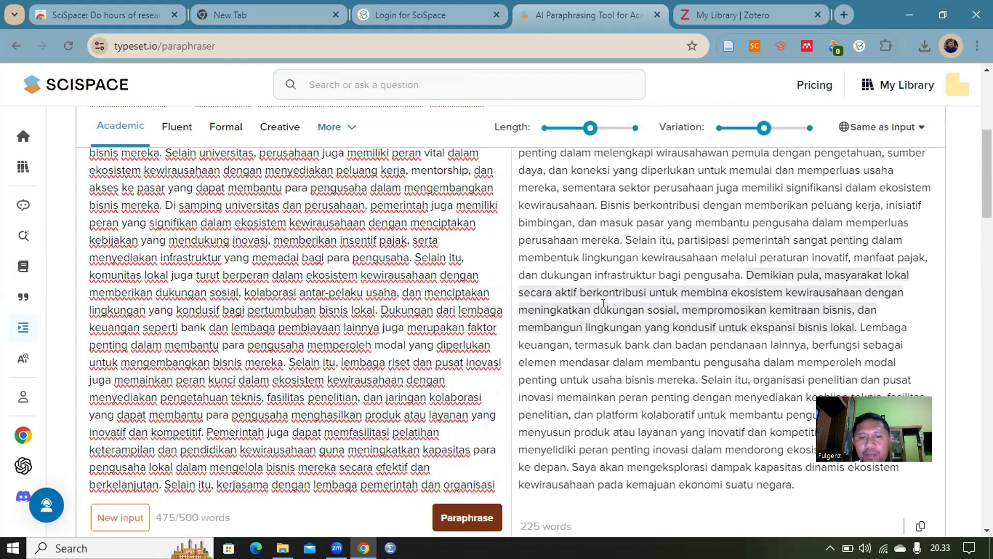
Examine the paraphrased introduction from beginning to end against the original input text.
scroll(603, 310, down, 3)
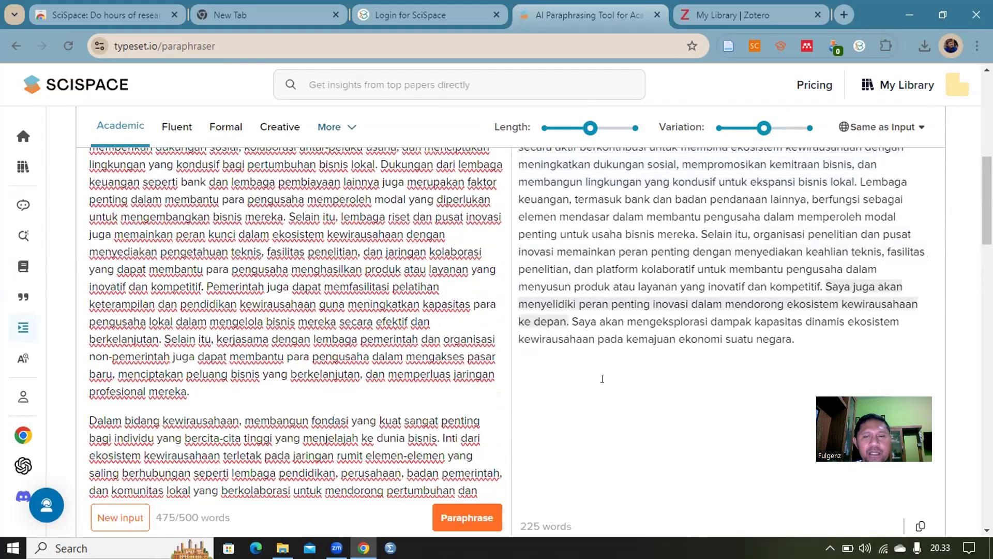
scroll(628, 359, up, 1)
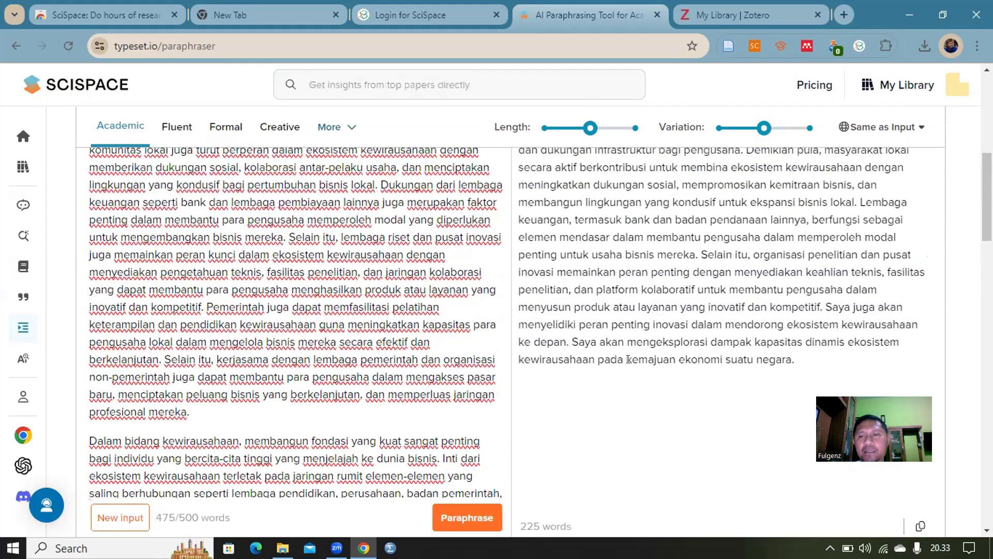
scroll(628, 359, up, 5)
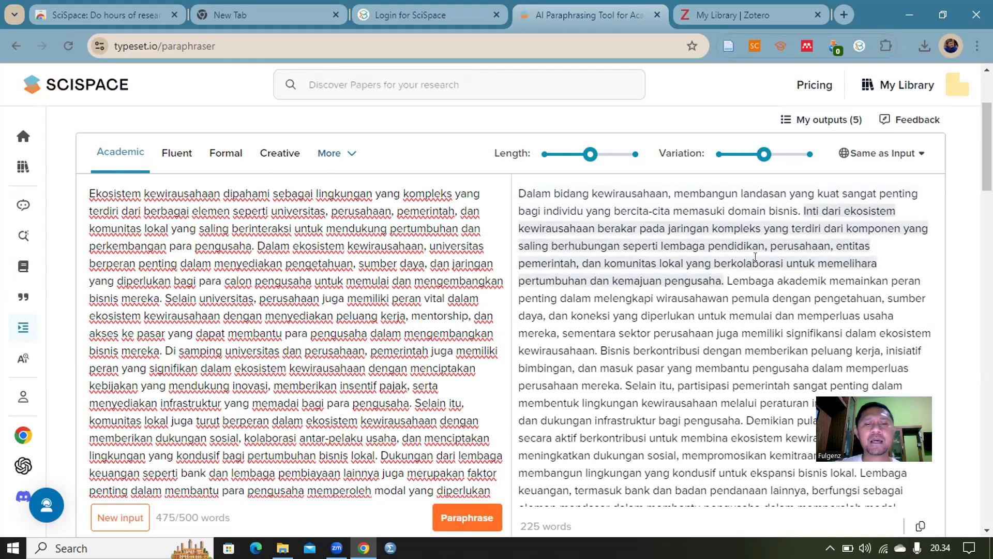
scroll(745, 274, down, 6)
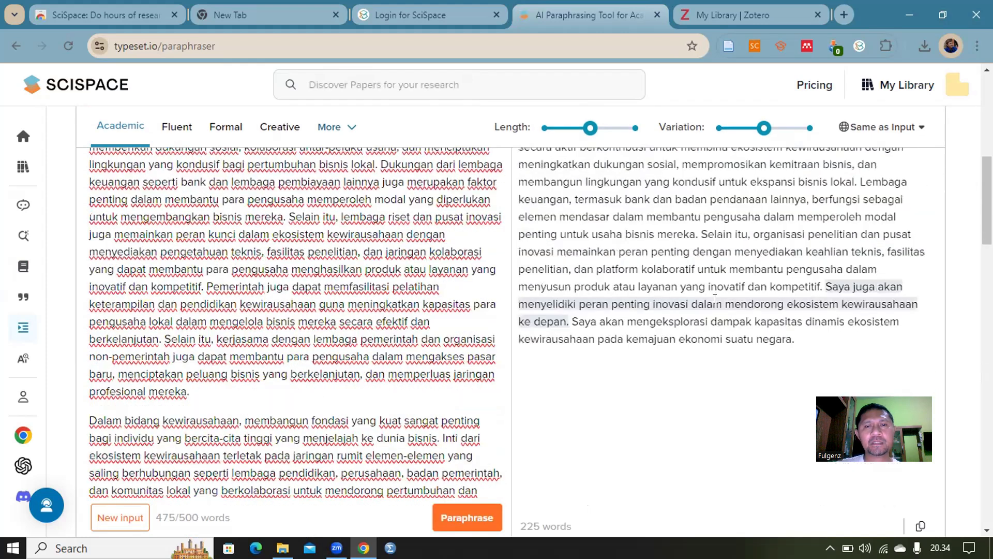
scroll(715, 298, down, 5)
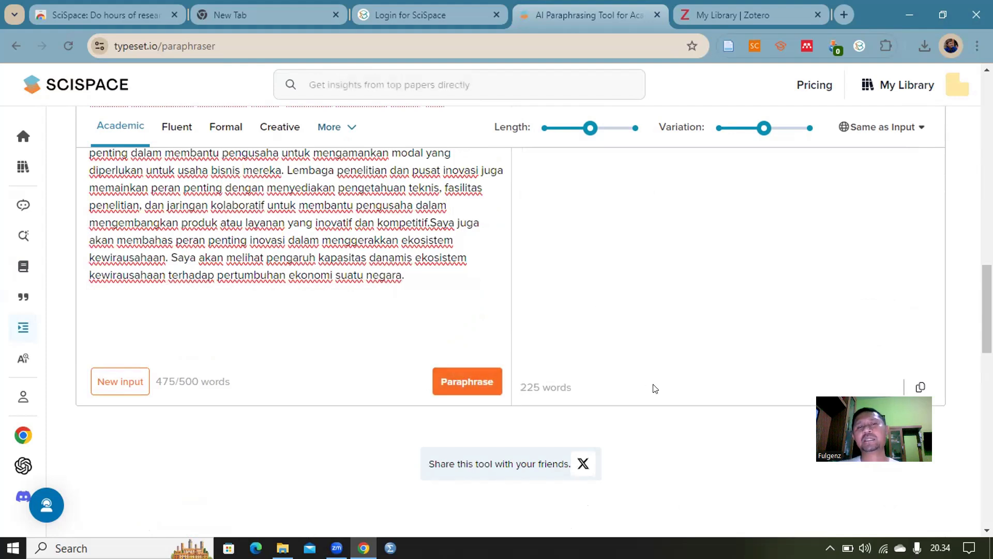
scroll(655, 388, up, 5)
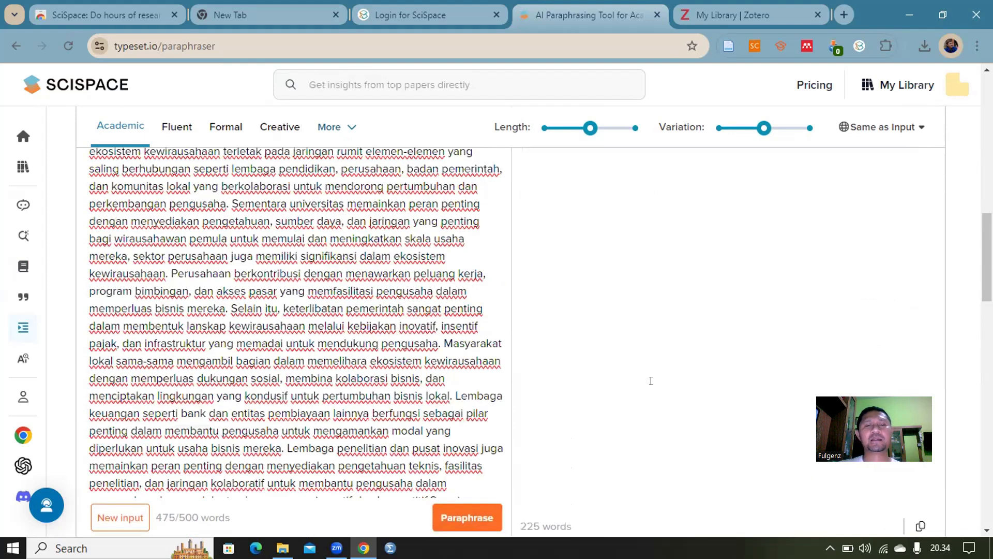
scroll(651, 381, up, 3)
scroll(651, 381, up, 2)
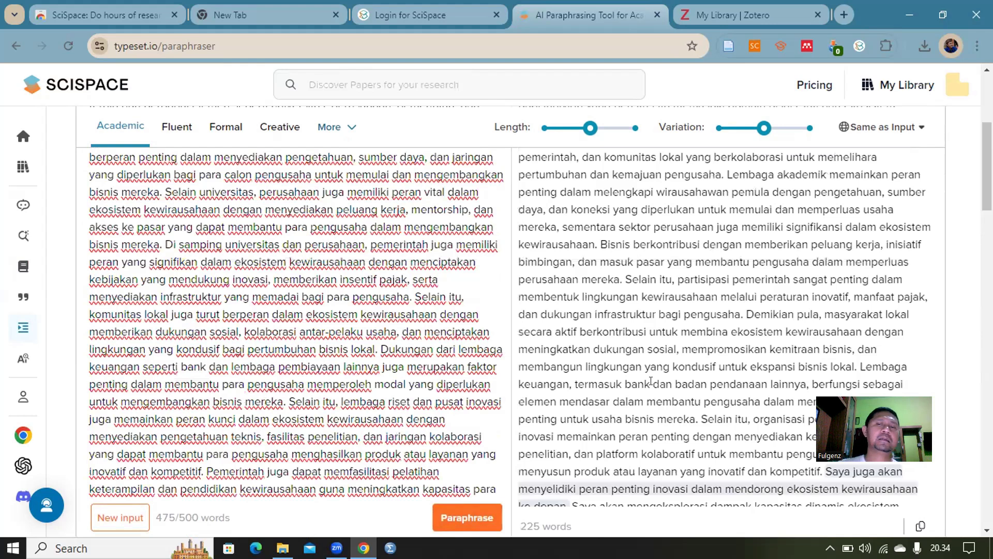
Browse the additional writing tones offered for paraphrasing and close the list, keeping Academic.
scroll(650, 381, up, 5)
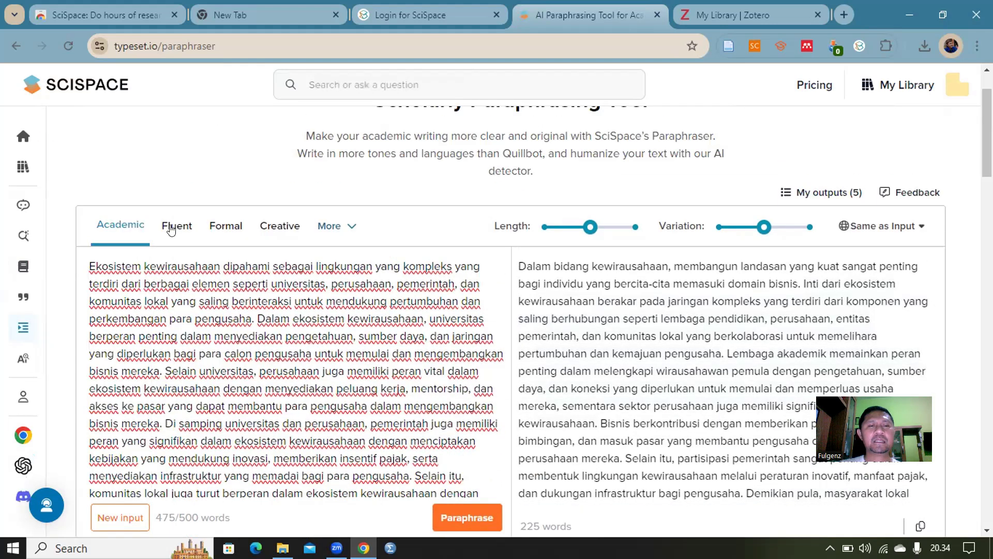
click(355, 228)
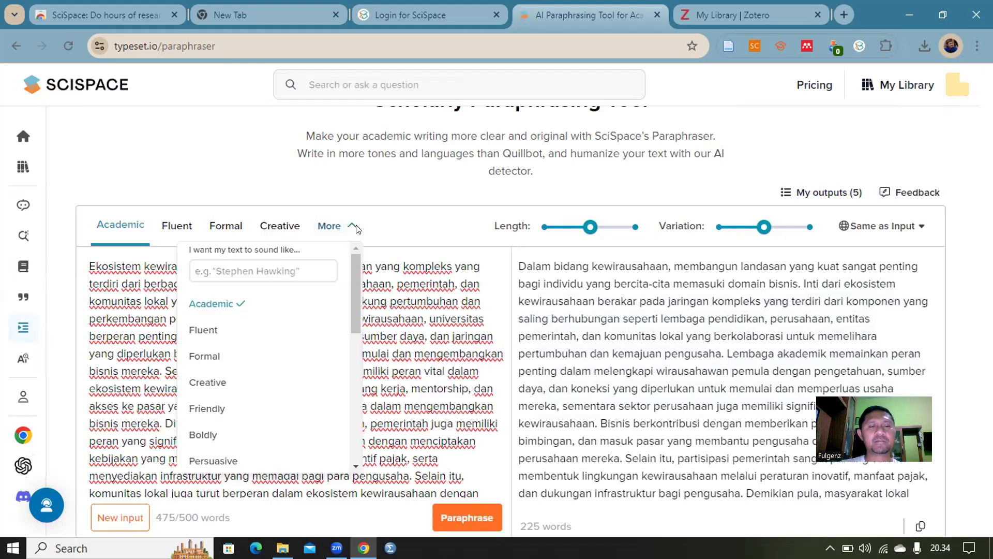
scroll(241, 414, down, 6)
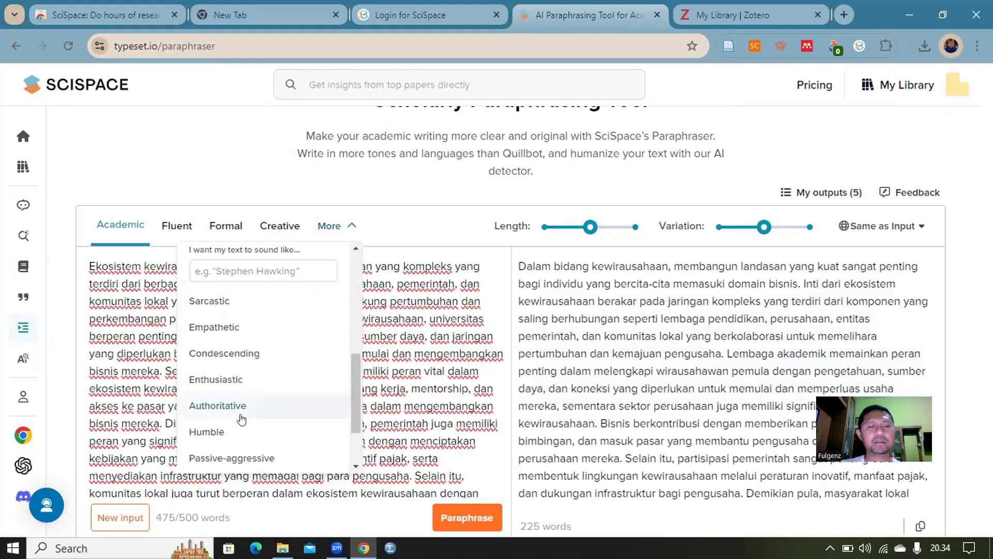
scroll(241, 419, down, 3)
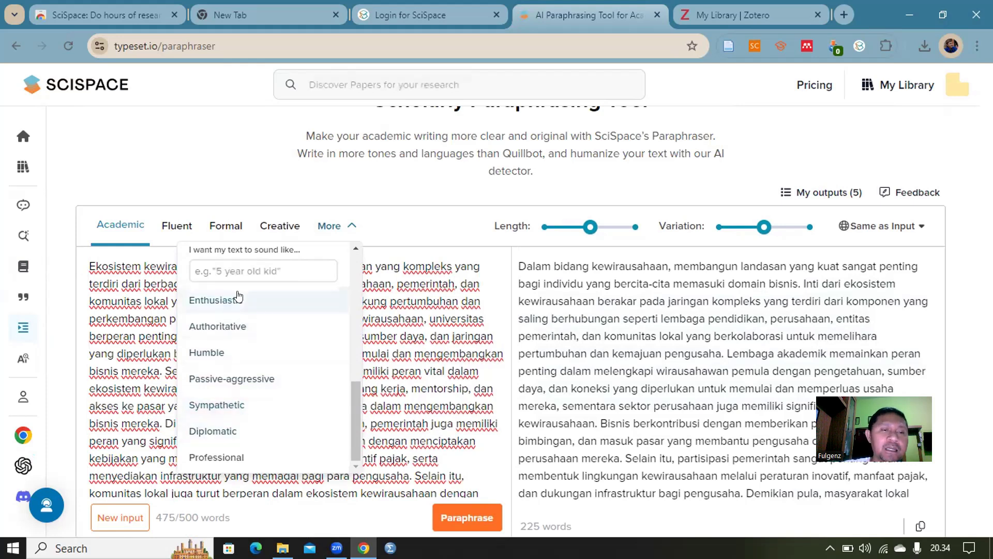
click(580, 320)
scroll(725, 331, down, 10)
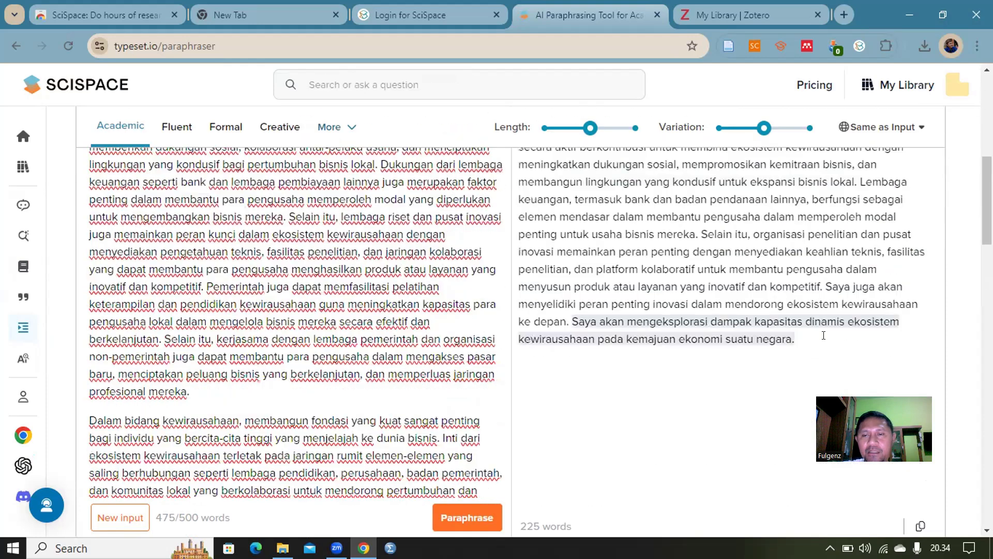
Copy the entire paraphrased output and paste it into the AI Detector as input text.
scroll(531, 217, up, 4)
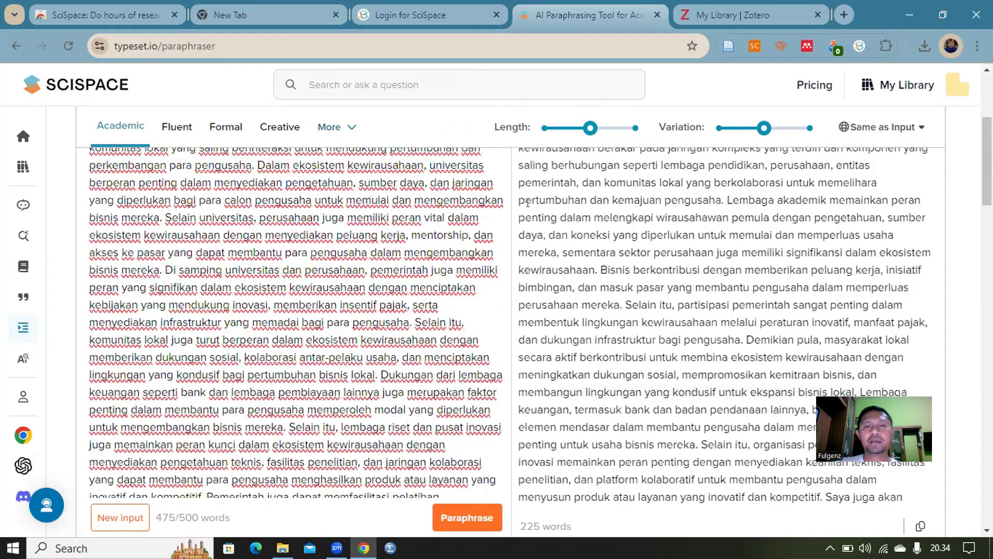
scroll(527, 202, up, 3)
triple_click(518, 194)
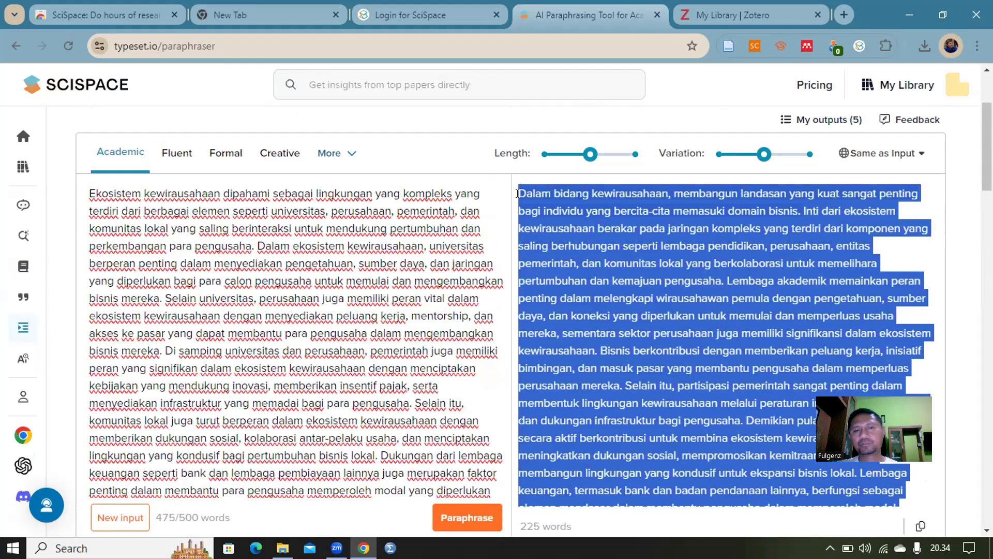
mouse_move(49, 326)
click(44, 360)
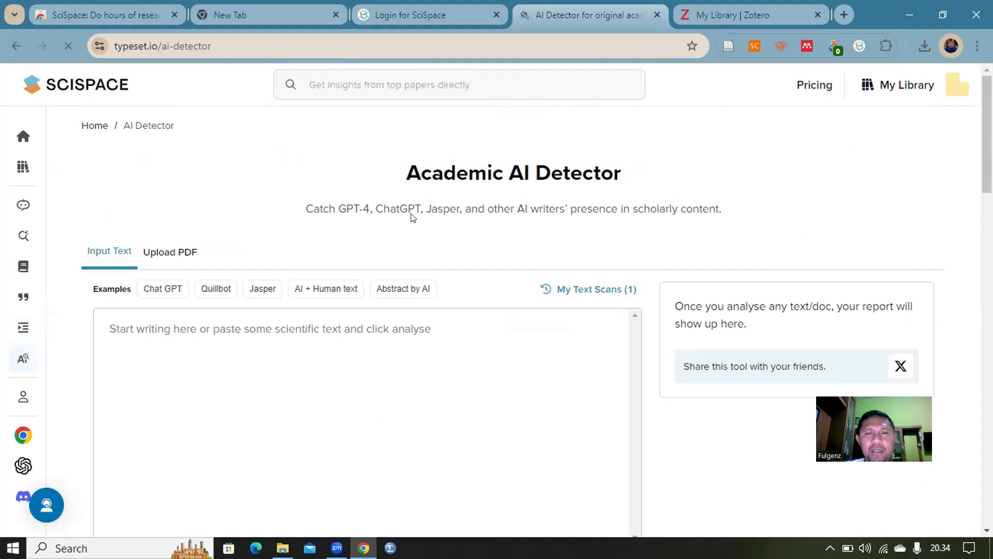
click(175, 336)
key(ctrl+v)
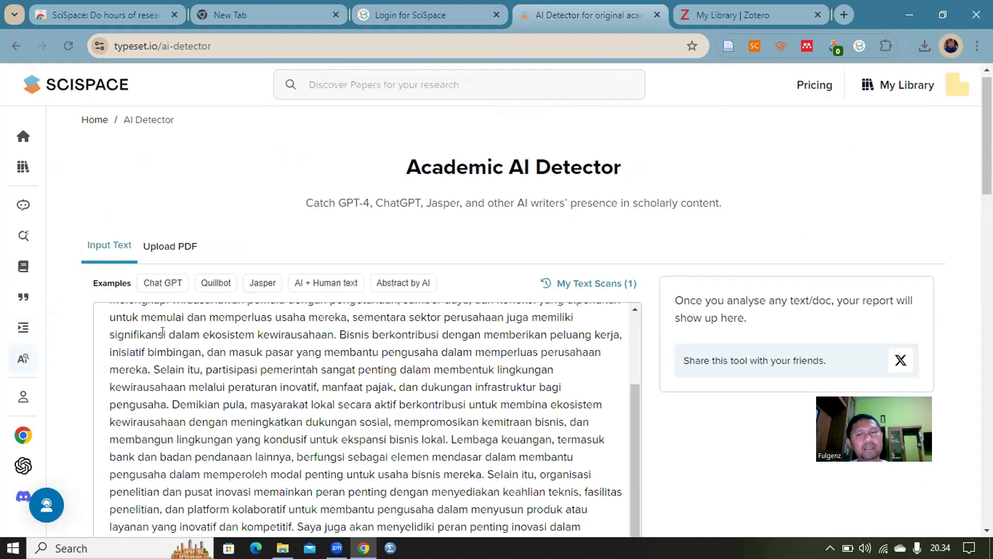
Check the pasted text from beginning to end and analyse it for AI writing as Scientific content.
scroll(162, 331, down, 1)
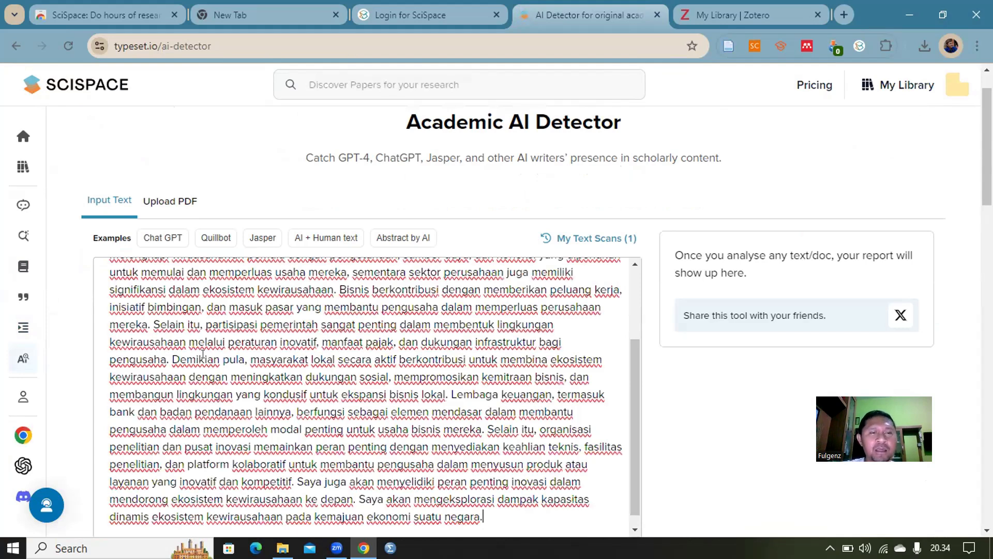
scroll(202, 353, up, 2)
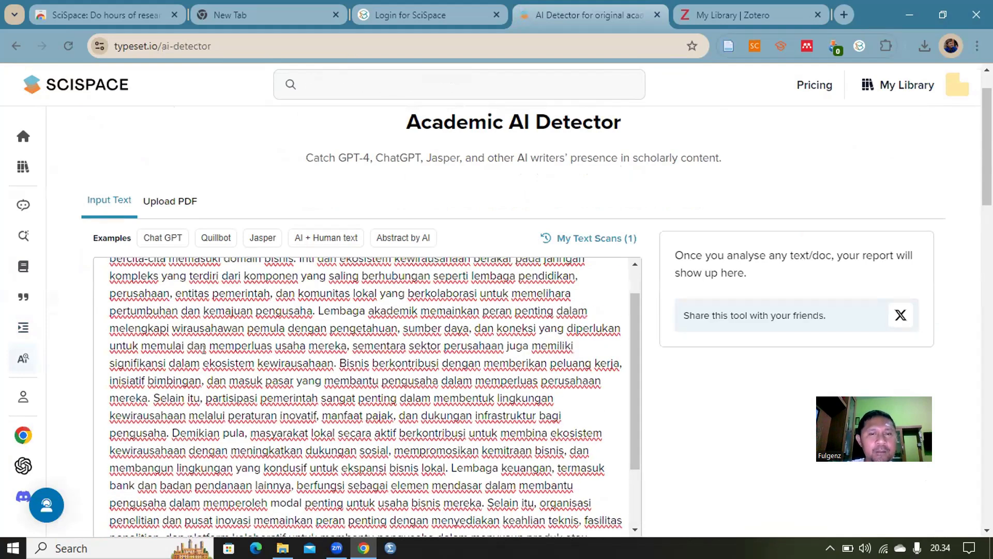
scroll(185, 310, up, 1)
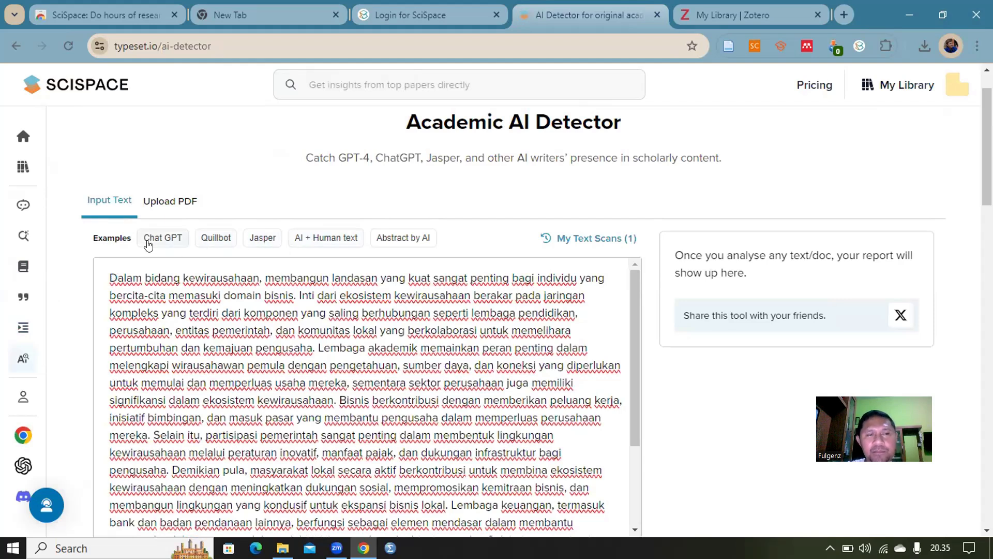
scroll(217, 299, down, 3)
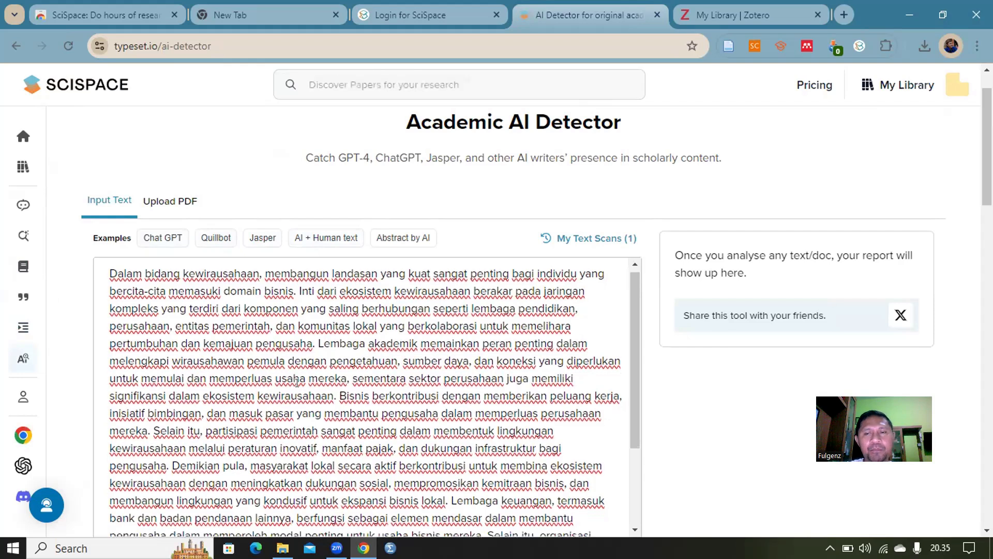
scroll(455, 229, down, 4)
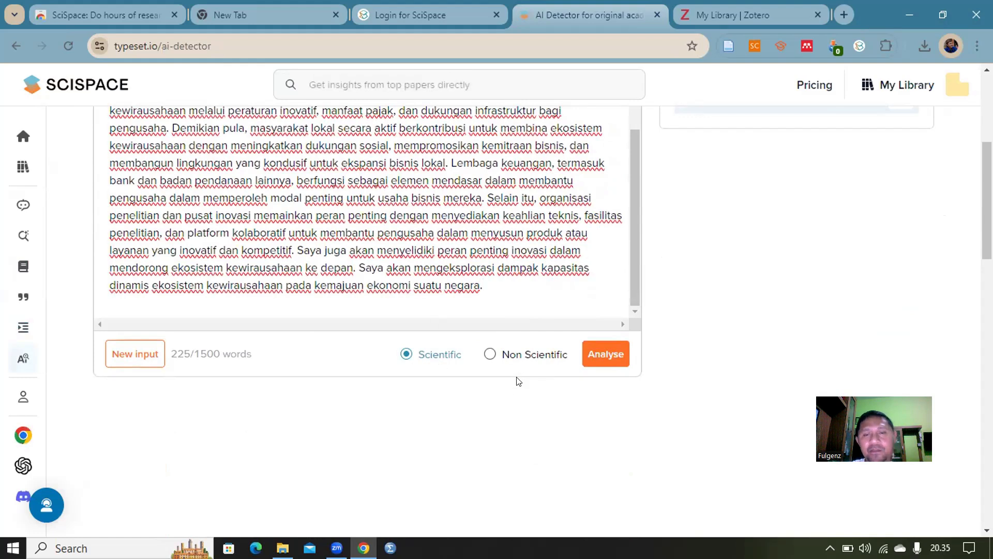
scroll(642, 363, up, 3)
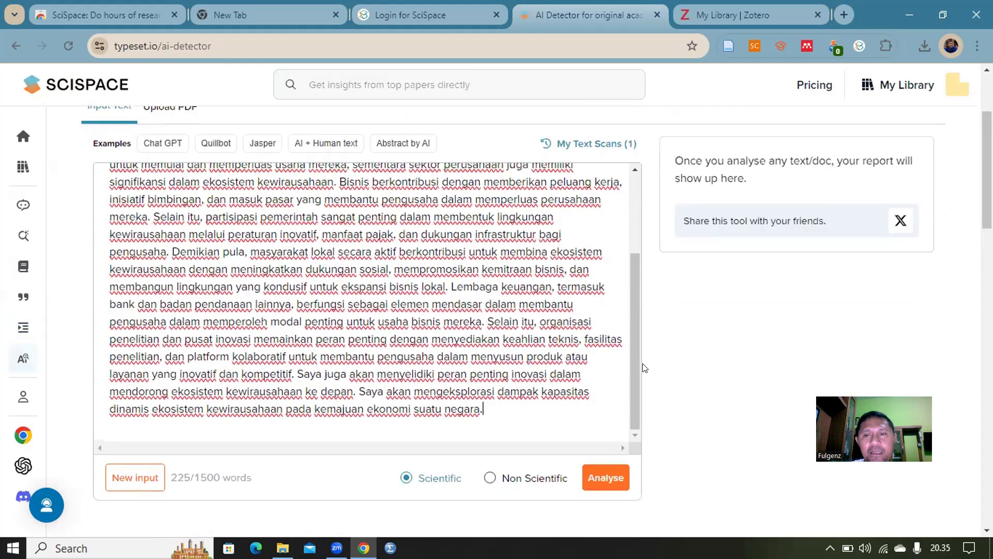
click(606, 474)
Examine the AI detection report against the analysed text, including the overall score and AI usage probability.
scroll(659, 364, up, 3)
scroll(659, 365, down, 3)
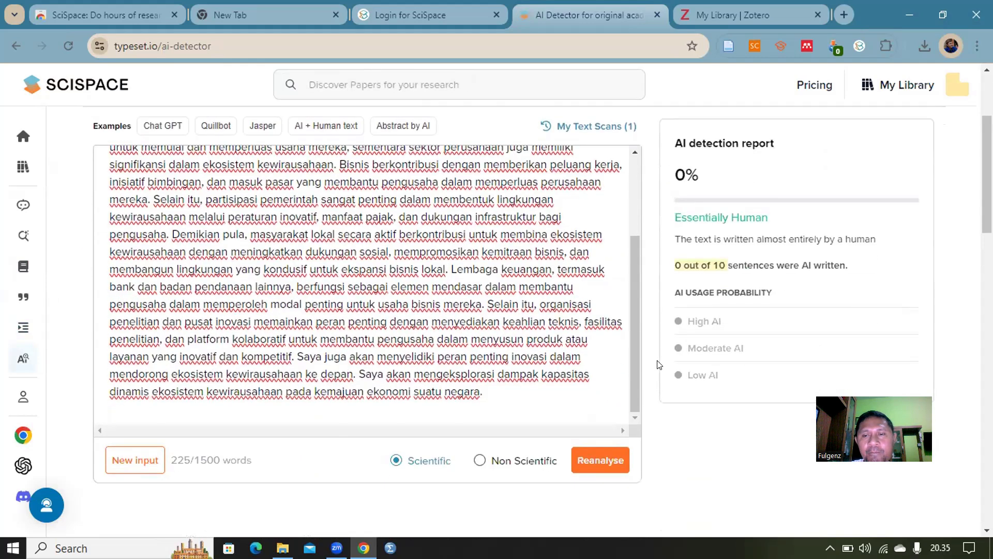
scroll(659, 365, up, 2)
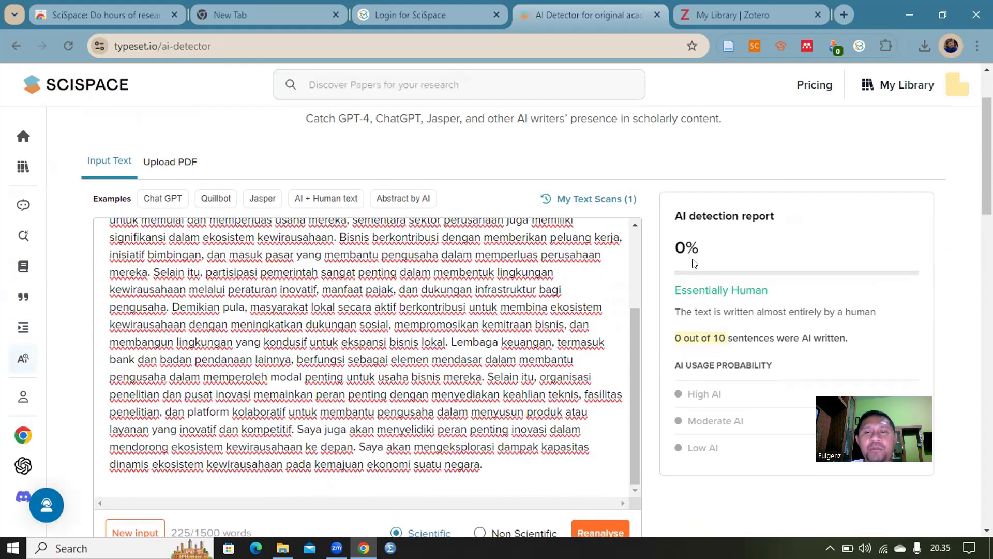
scroll(694, 263, down, 1)
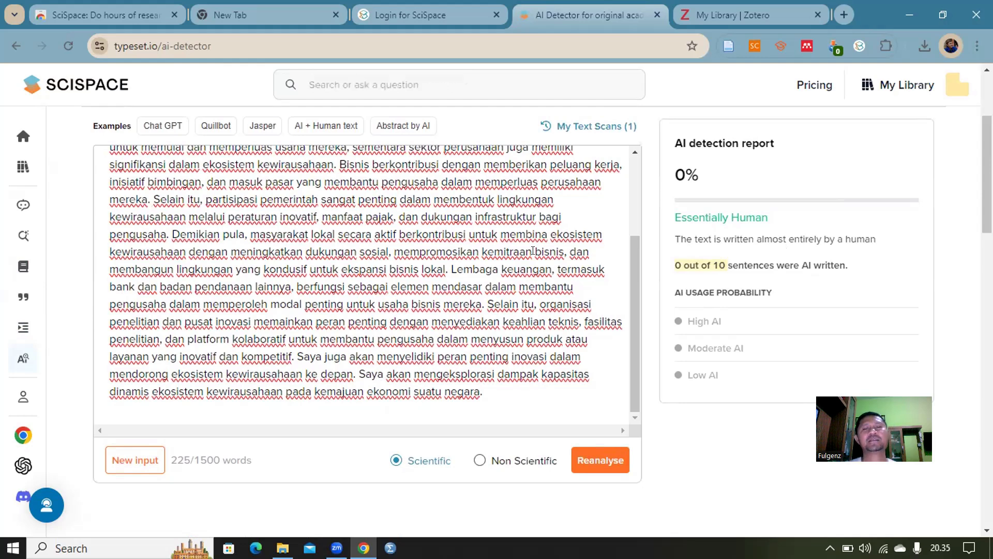
scroll(532, 250, up, 2)
scroll(415, 253, up, 1)
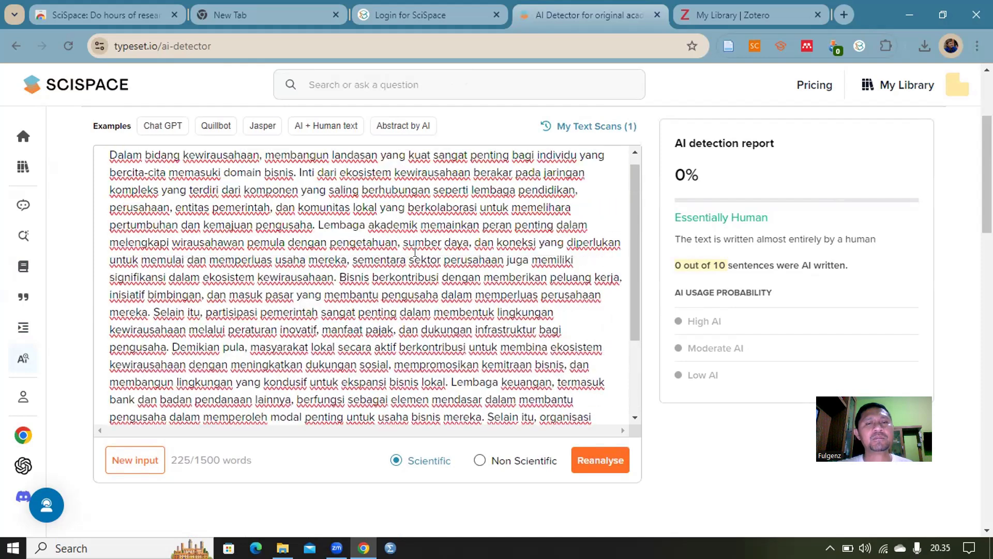
scroll(415, 252, up, 1)
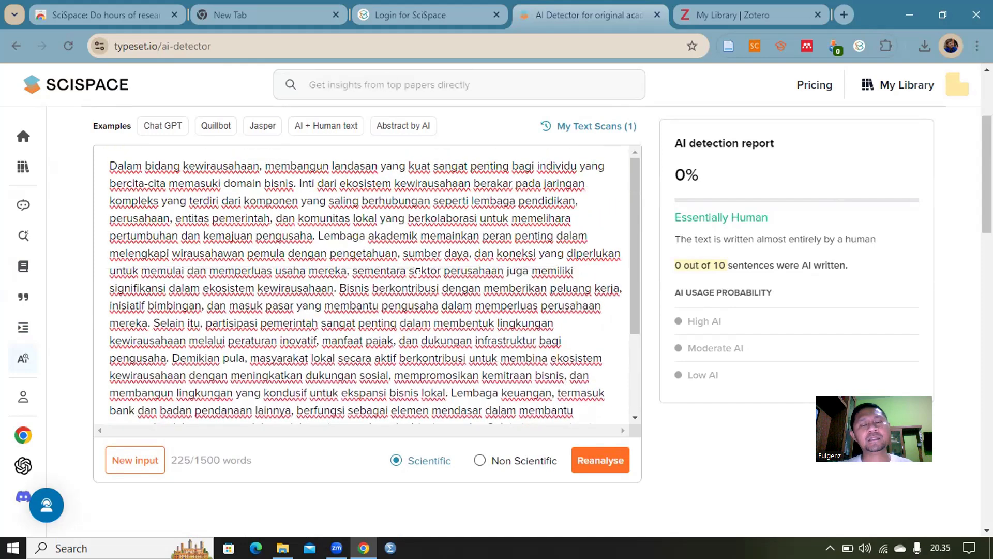
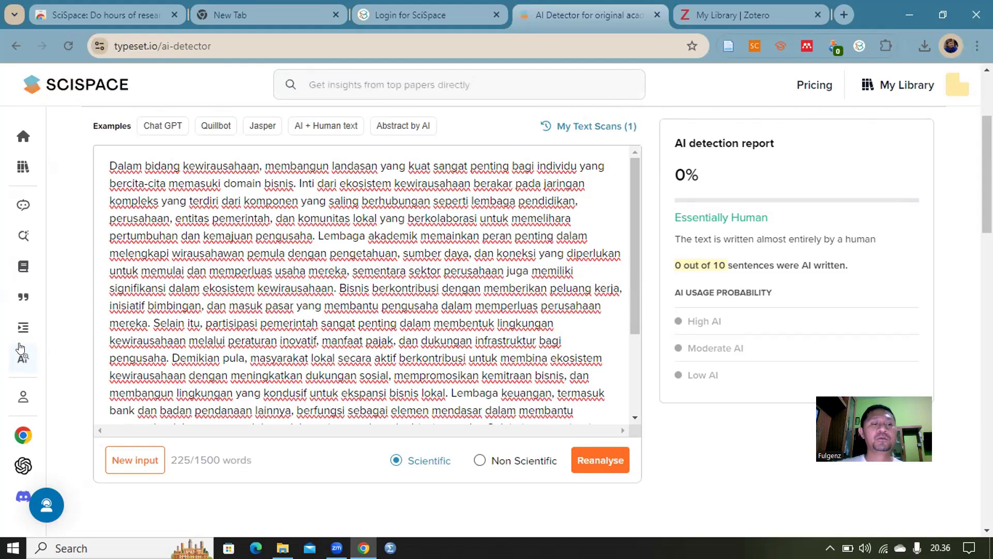
Open the Citation generator with its journal article search and APA 7th edition style.
mouse_move(20, 358)
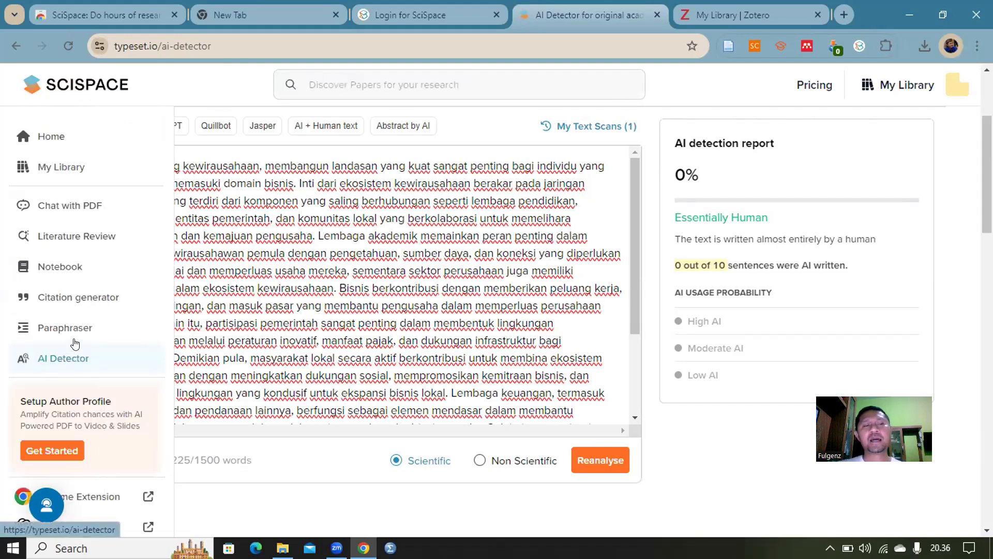
click(52, 298)
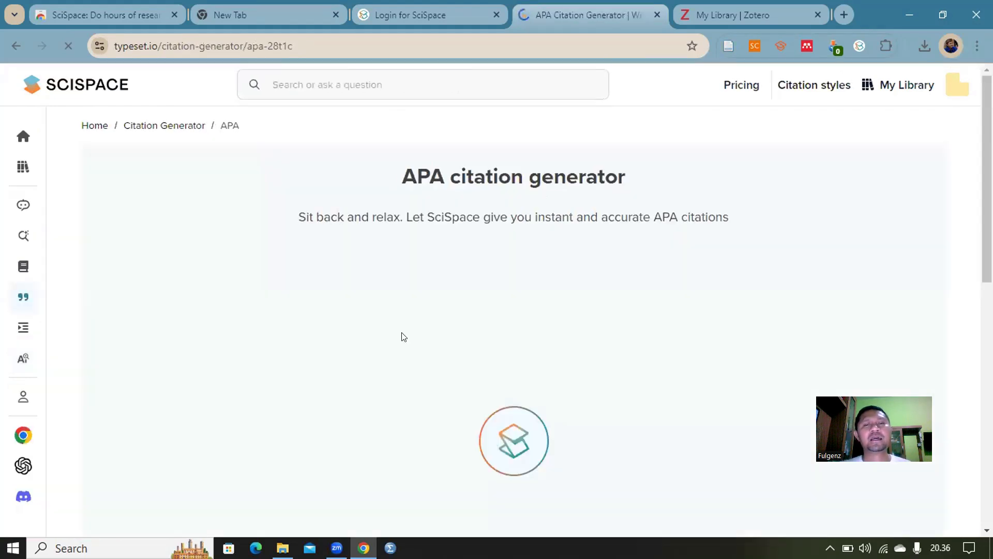
scroll(418, 344, down, 4)
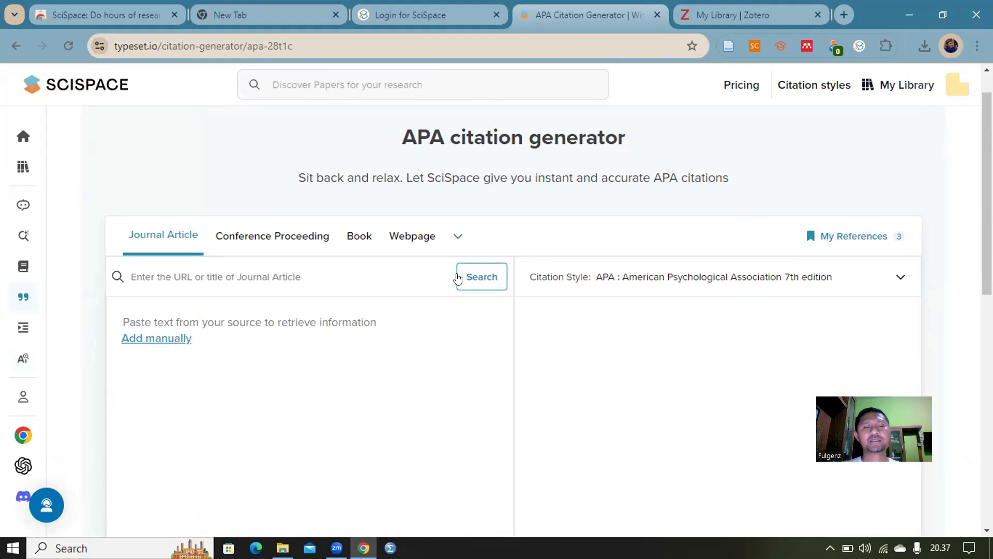
click(283, 547)
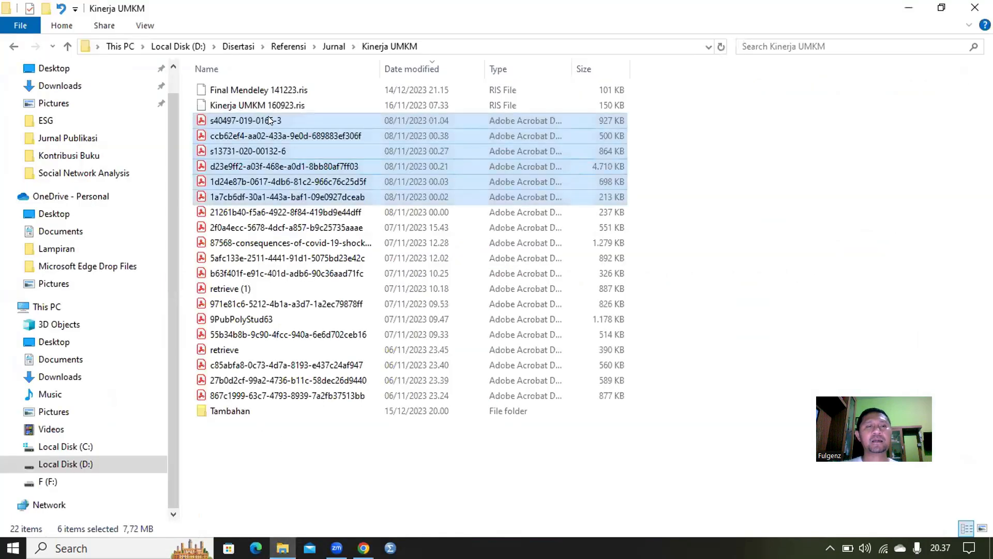
click(269, 121)
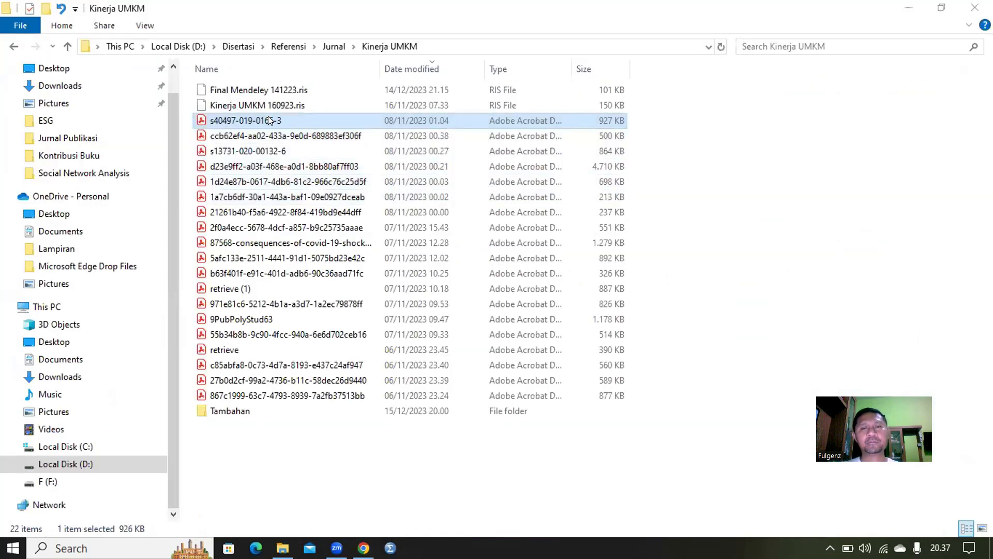
double_click(269, 121)
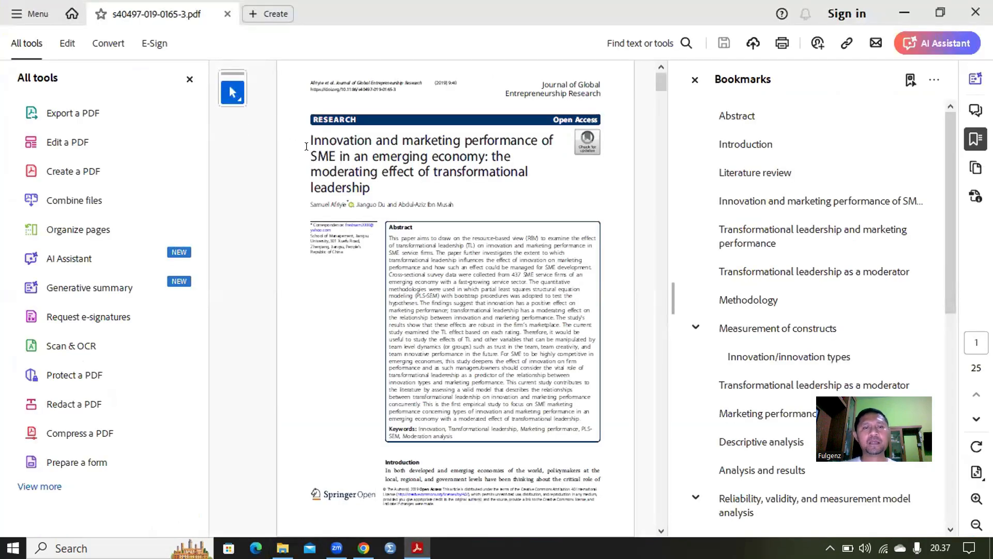
drag(309, 140, 369, 190)
key(ctrl+c)
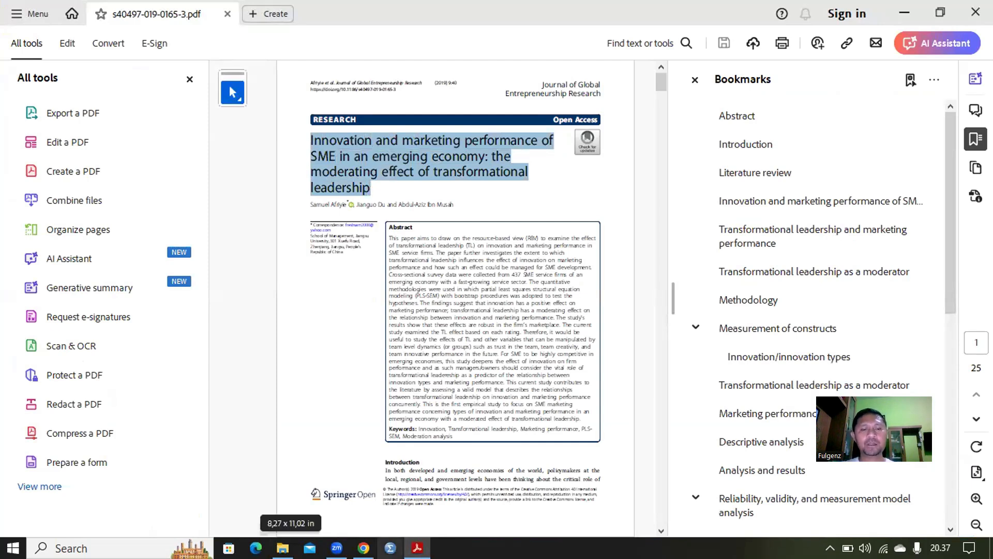
Switch back to SciSpace and search for the copied article title under Journal Article in the citation generator.
click(363, 548)
click(261, 275)
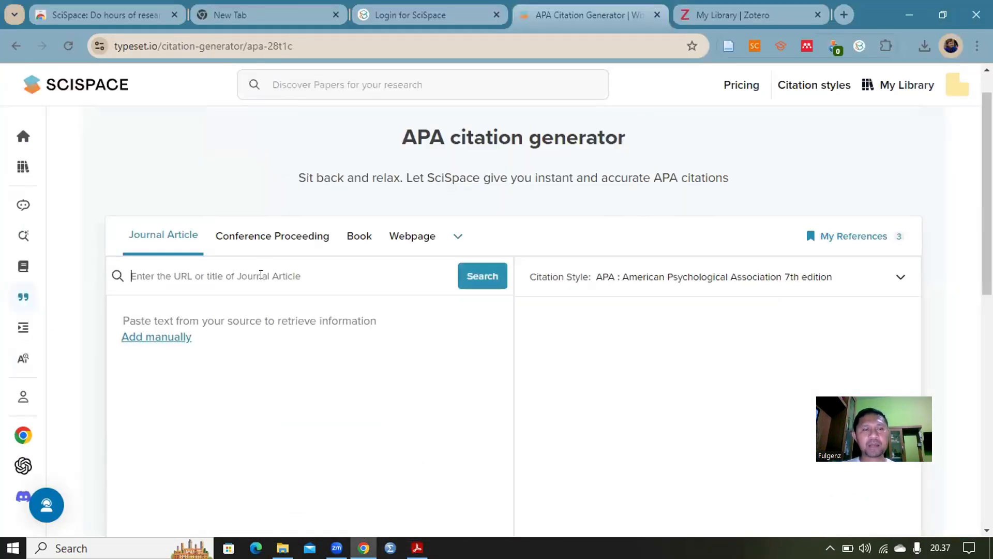
key(ctrl+v)
click(506, 286)
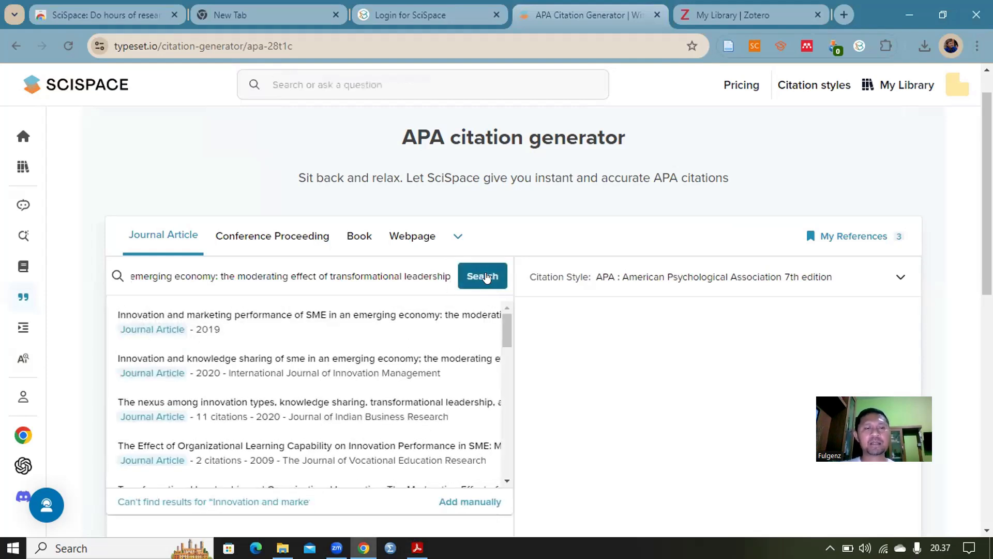
Compare the title and authors in the PDF, enlarged with its bookmarks hidden, against the citation generator's search results.
mouse_move(327, 374)
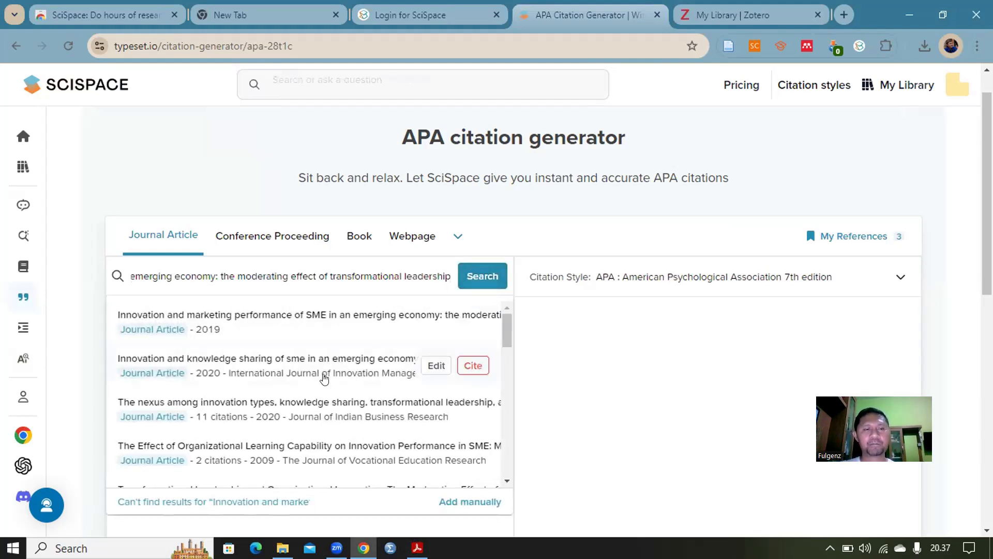
key(alt+Tab)
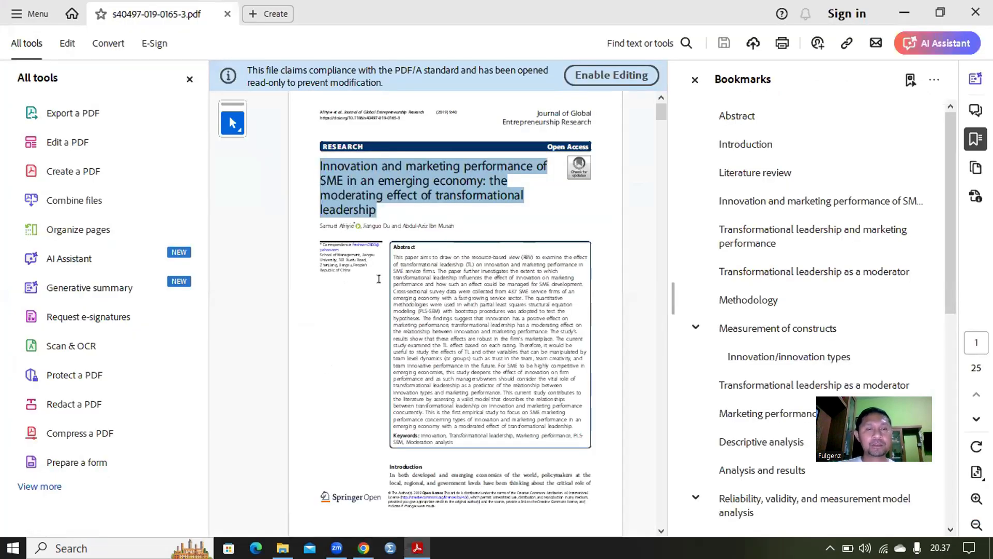
scroll(379, 279, up, 2)
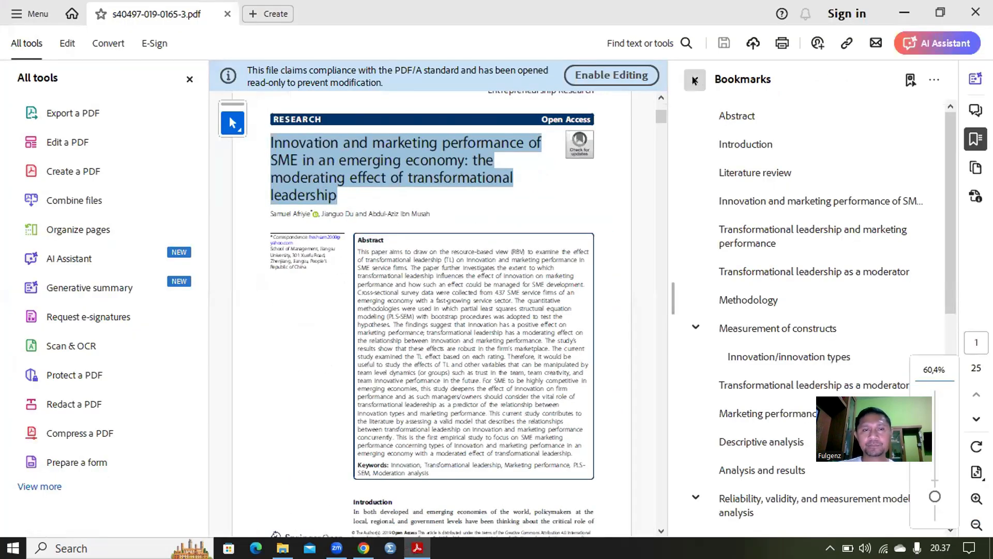
click(695, 81)
scroll(552, 271, up, 2)
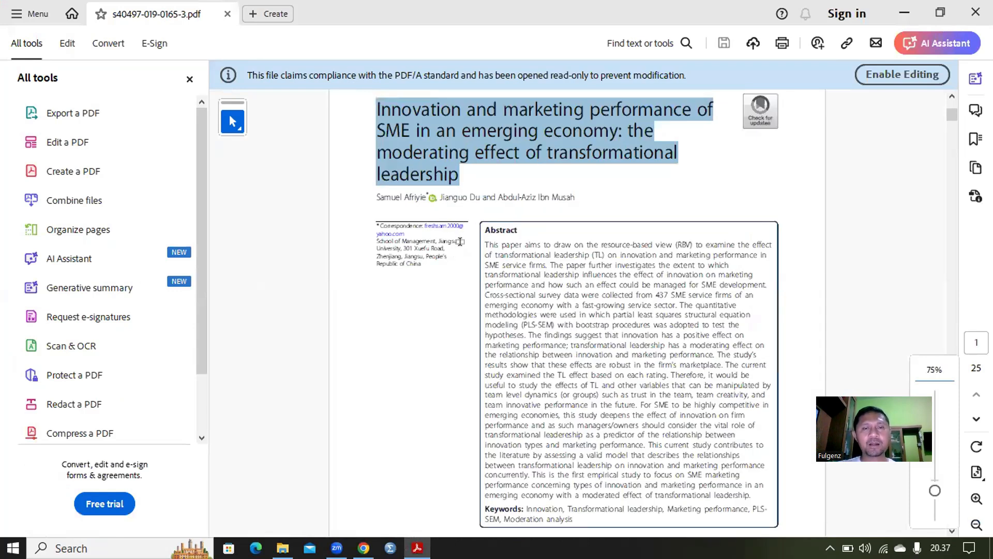
key(alt+Tab)
click(454, 255)
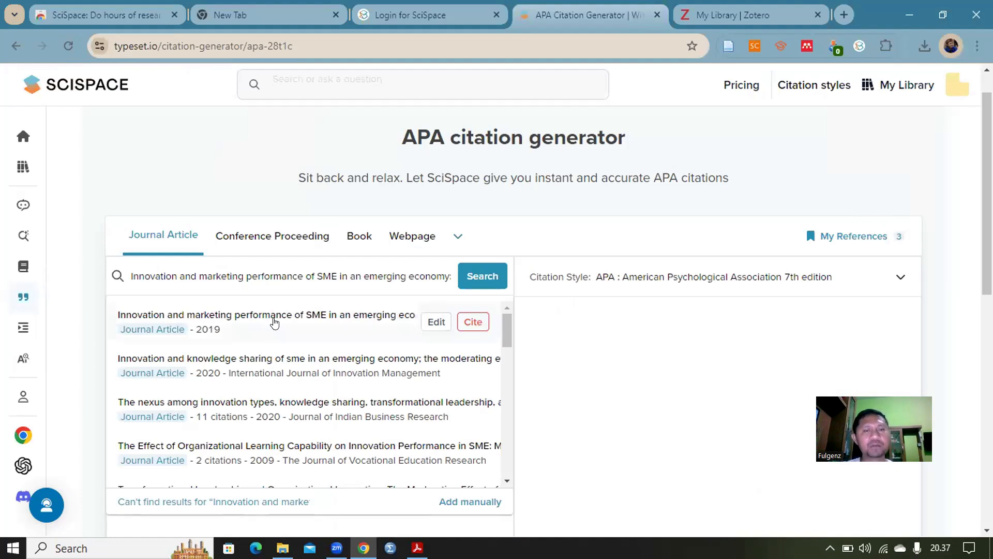
key(alt+Tab)
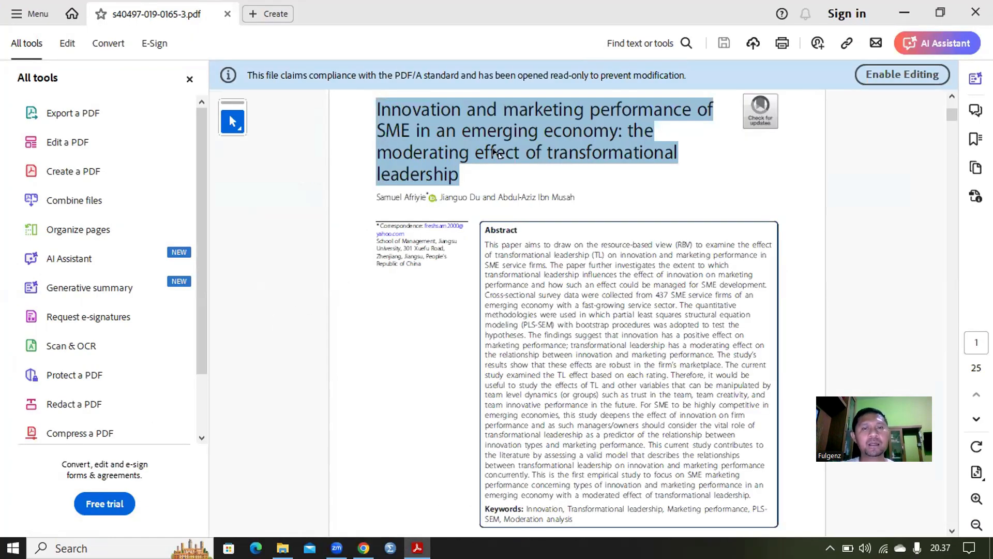
key(alt+Tab)
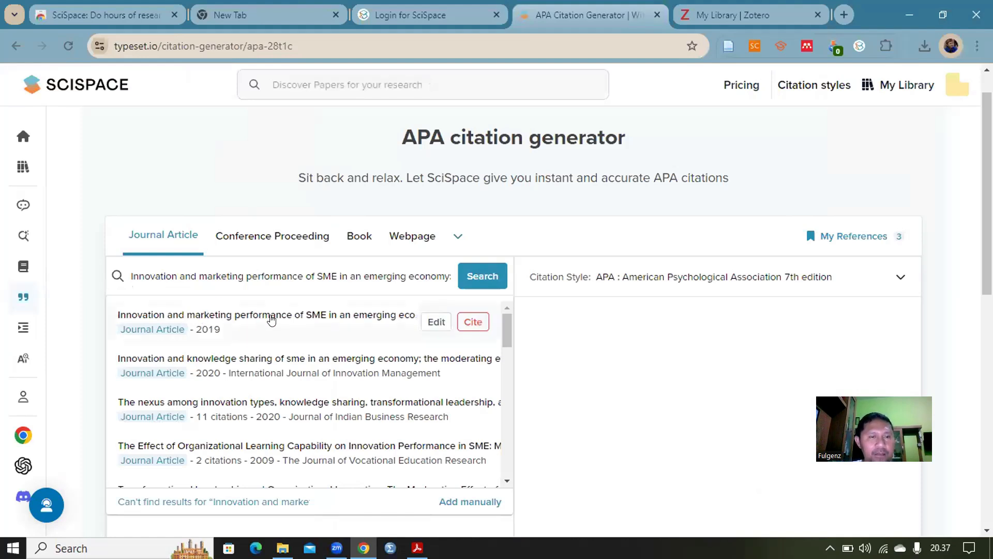
Cite the 2019 article "Innovation and marketing performance of SME in an emerging economy" in APA 7th edition and open the saved references list.
click(469, 323)
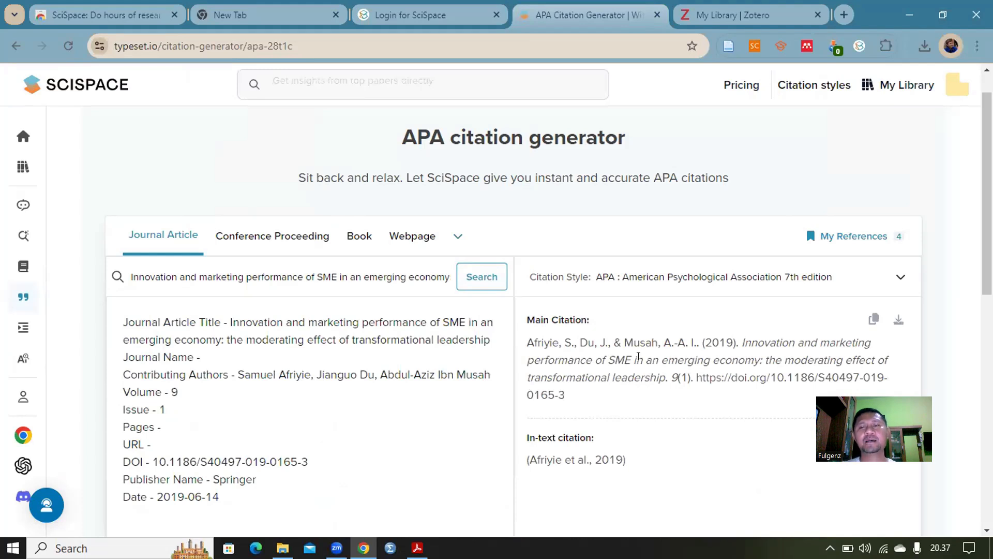
scroll(639, 350, down, 1)
scroll(566, 378, down, 1)
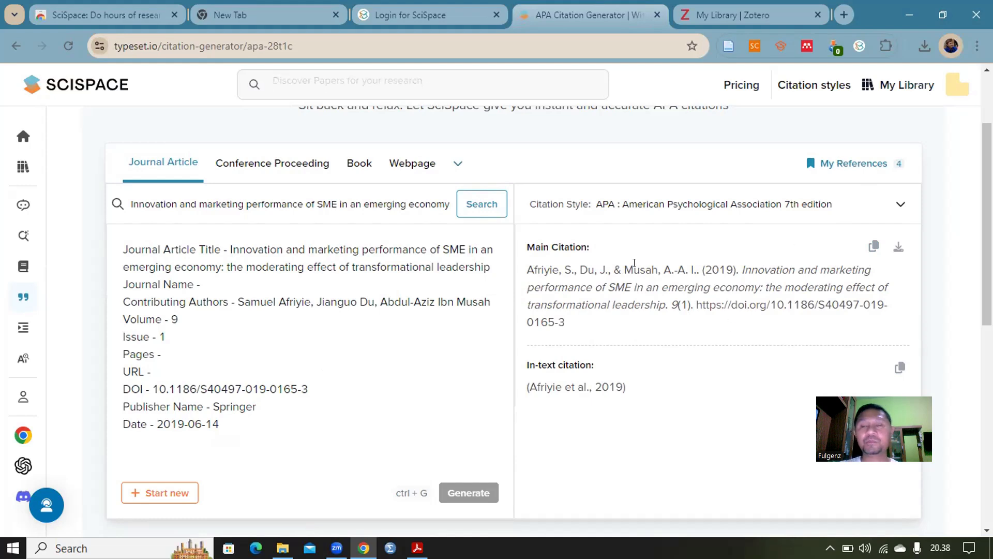
click(841, 165)
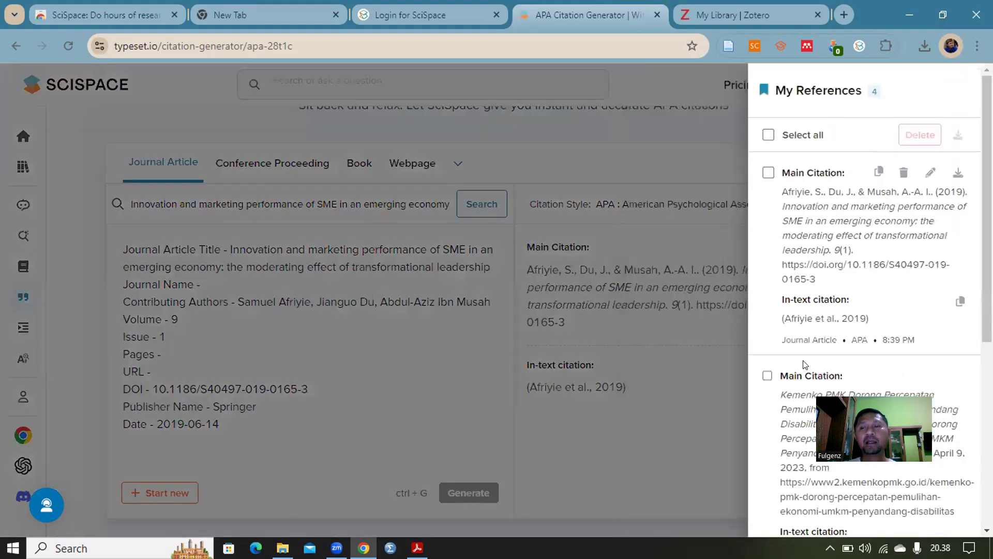
Select all saved references in My References, look through the list and close it.
click(768, 134)
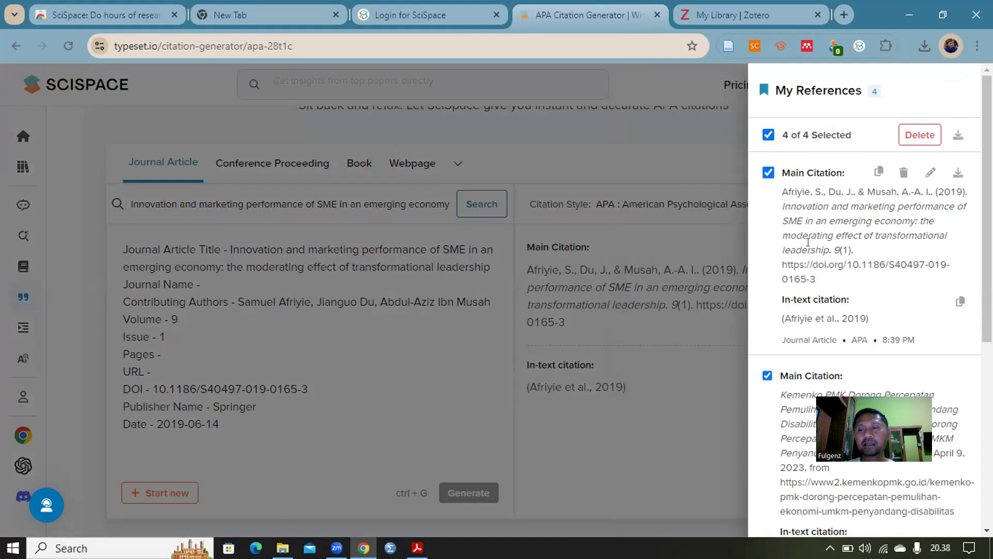
scroll(808, 242, down, 5)
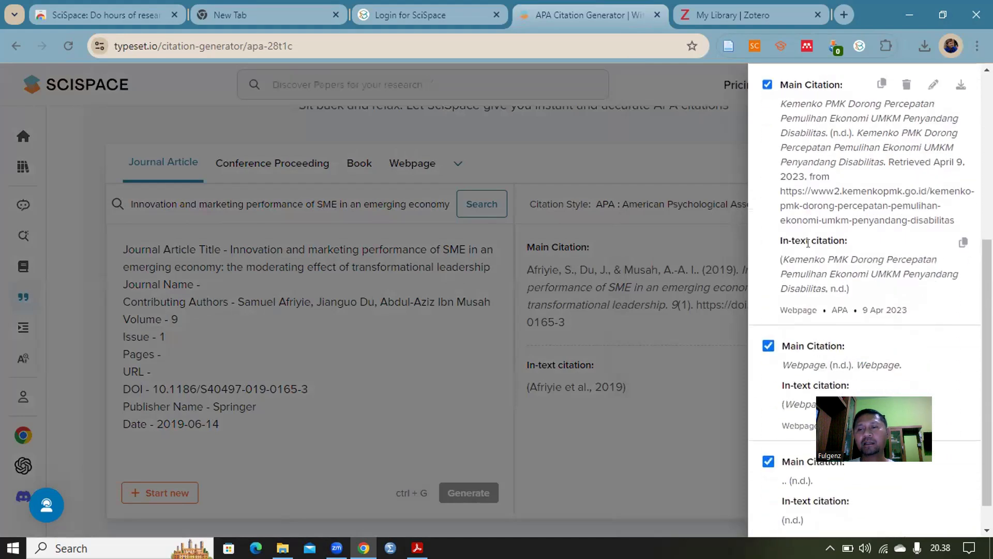
scroll(810, 250, up, 4)
scroll(809, 250, up, 1)
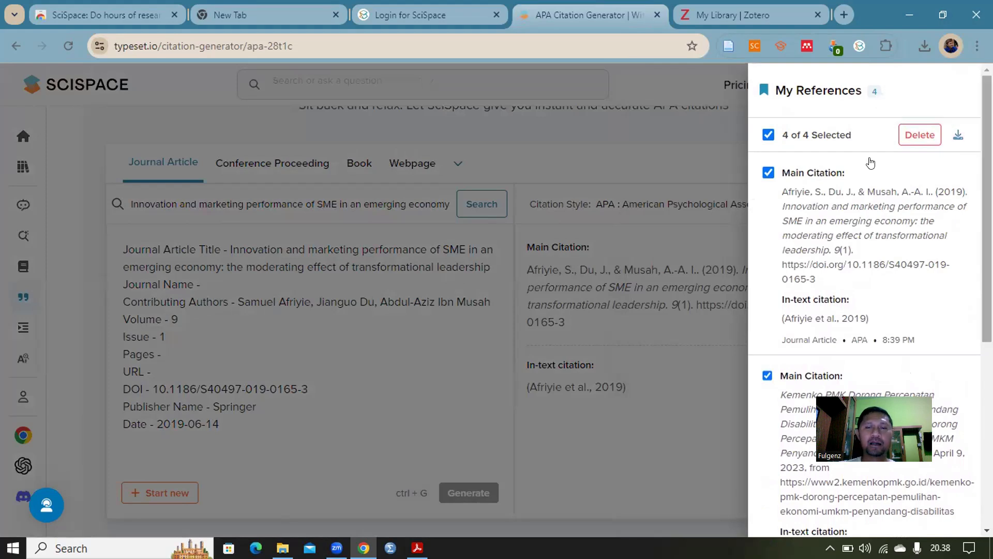
click(636, 358)
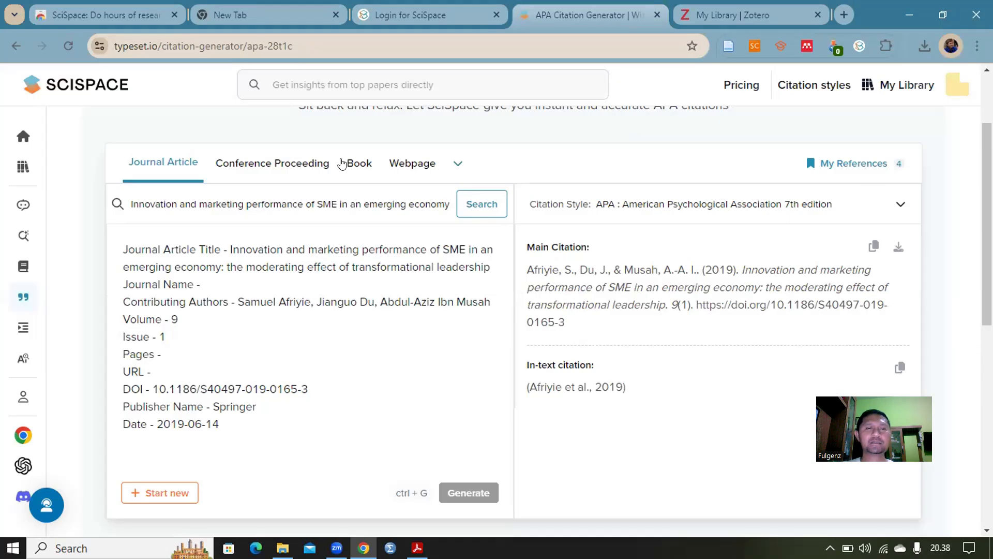
View the Conference Proceeding and Book citation forms, and look at the other source types the generator offers.
click(290, 168)
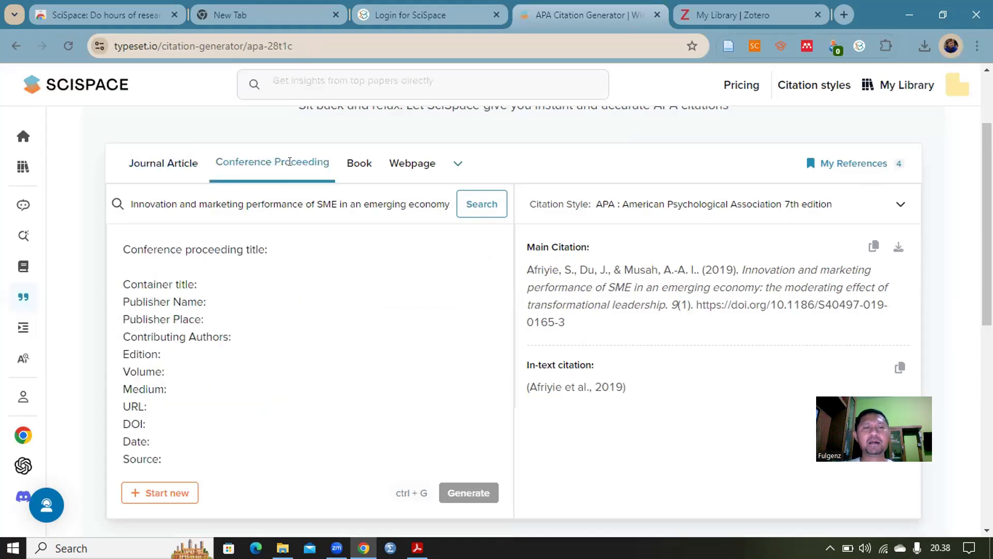
click(361, 164)
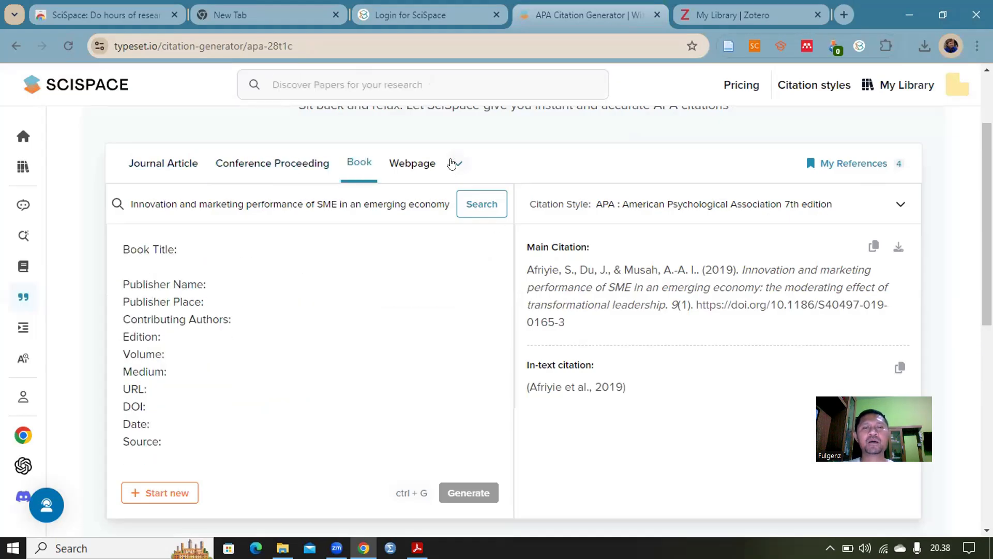
click(456, 163)
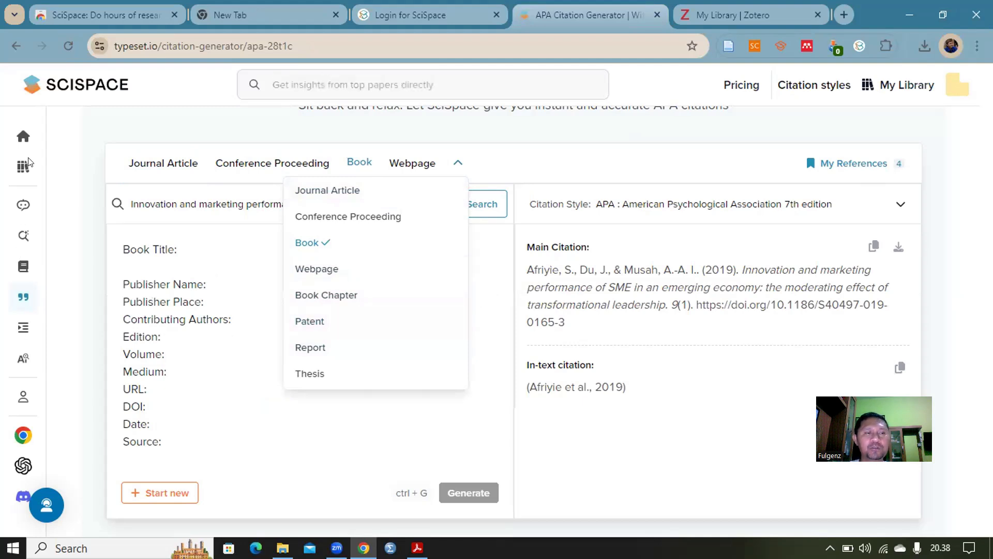
click(65, 371)
Switch to the SciSpace GPT in ChatGPT through SciSpace's own link and sign in to chat.
mouse_move(23, 396)
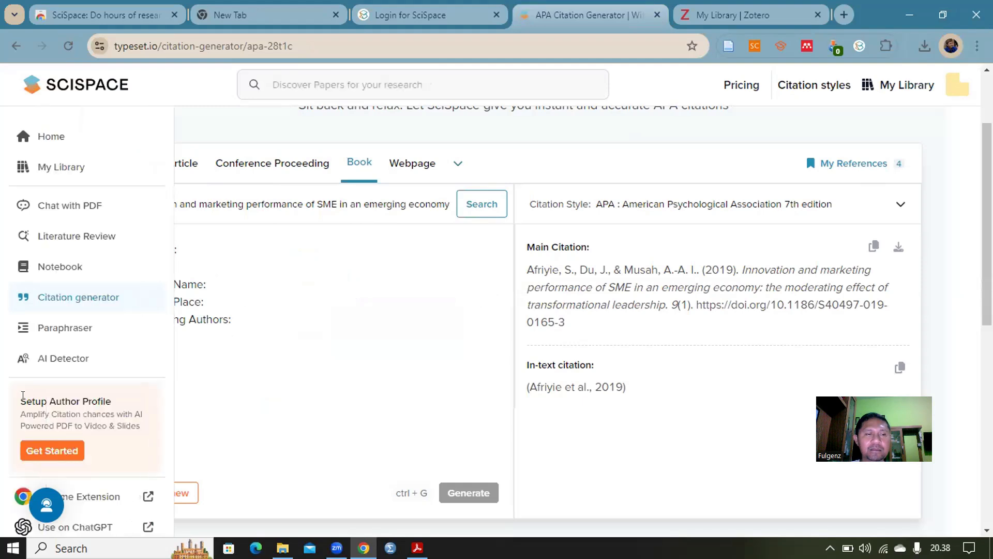
scroll(22, 396, down, 2)
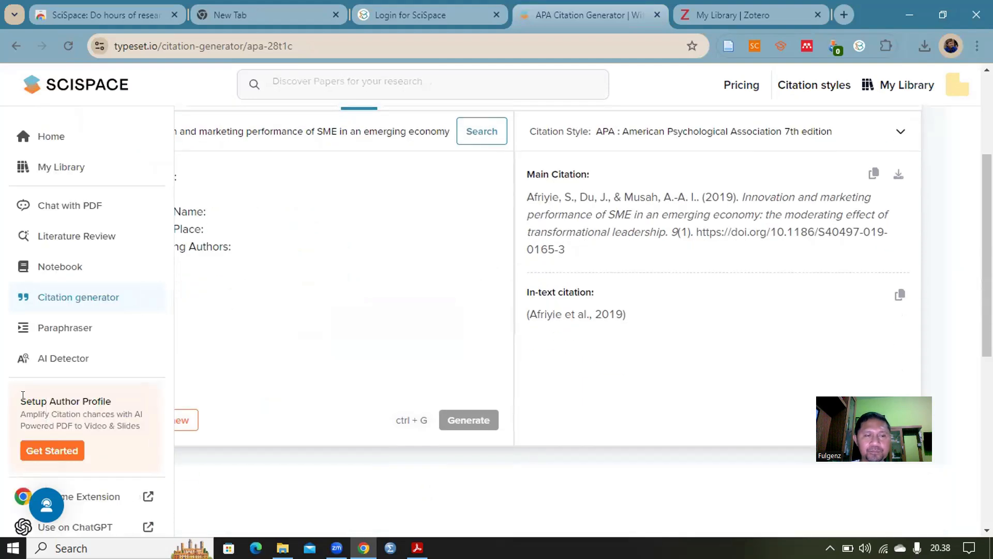
click(87, 521)
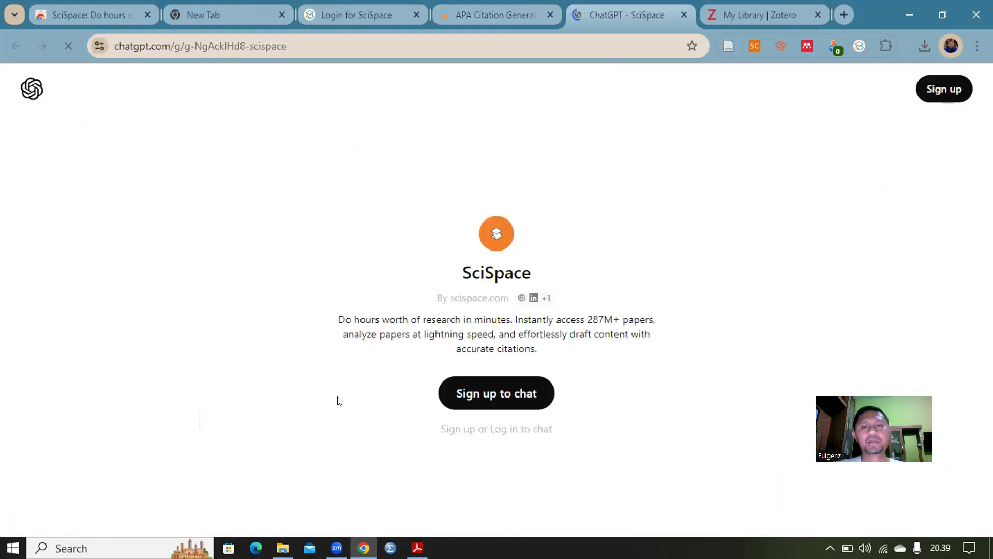
click(471, 395)
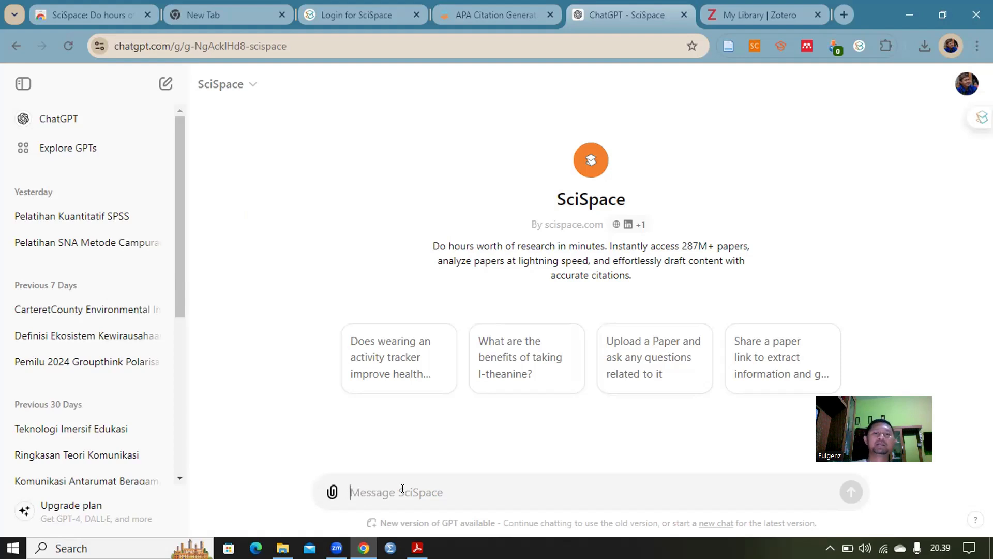
Send the SciSpace GPT the prompt "Buatkan definisi ekosistem kewirausahaan dan masukkan ke dalam tabel dengan kolom penulis, definisi, hasil!".
text(Def)
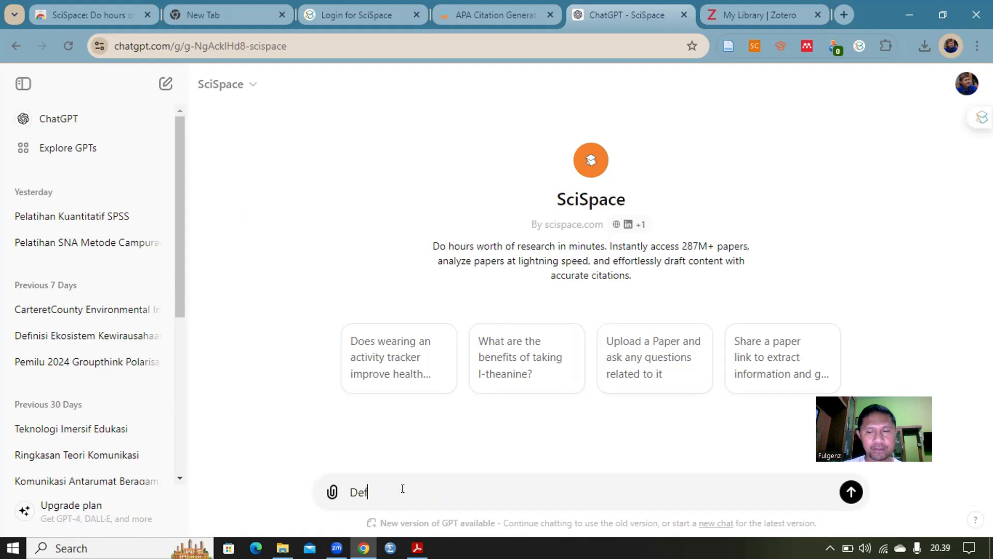
key(BackSpace)
key(BackSpace)
text(Buat)
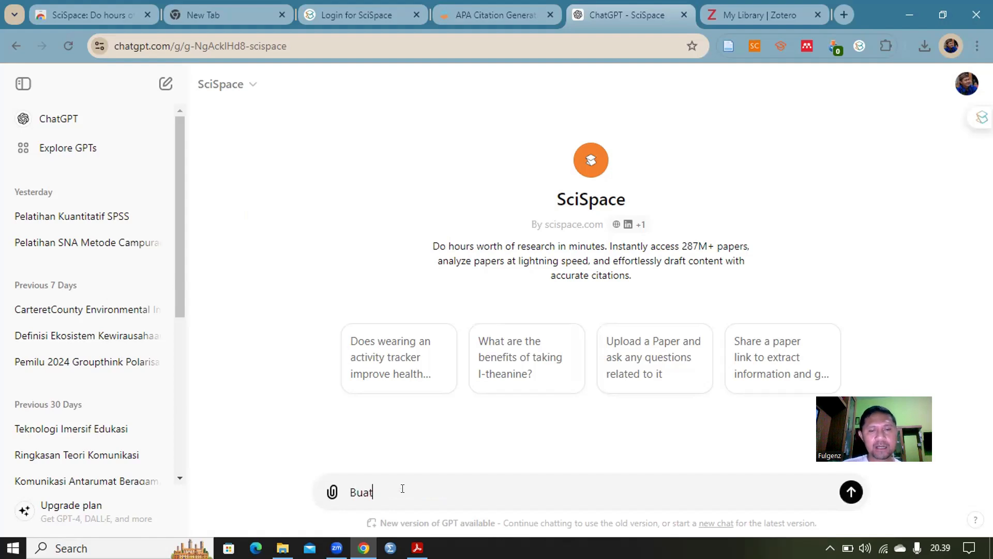
text(kan )
text(definisi )
text(ekosistem)
text( kewir)
text(ausahhaan)
key(BackSpace)
key(BackSpace)
key(BackSpace)
key(BackSpace)
text(atk)
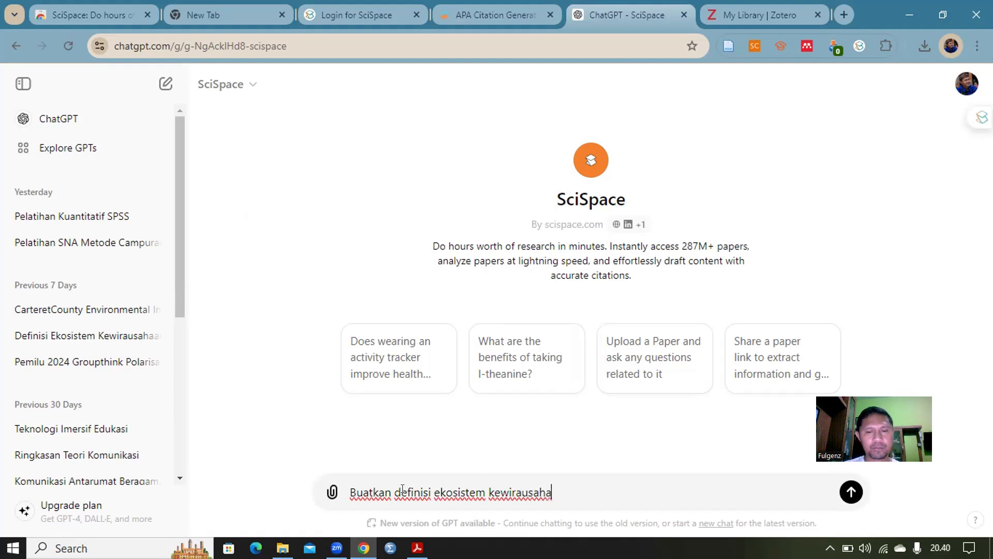
text(an defin)
key(BackSpace)
key(BackSpace)
key(BackSpace)
text(dan )
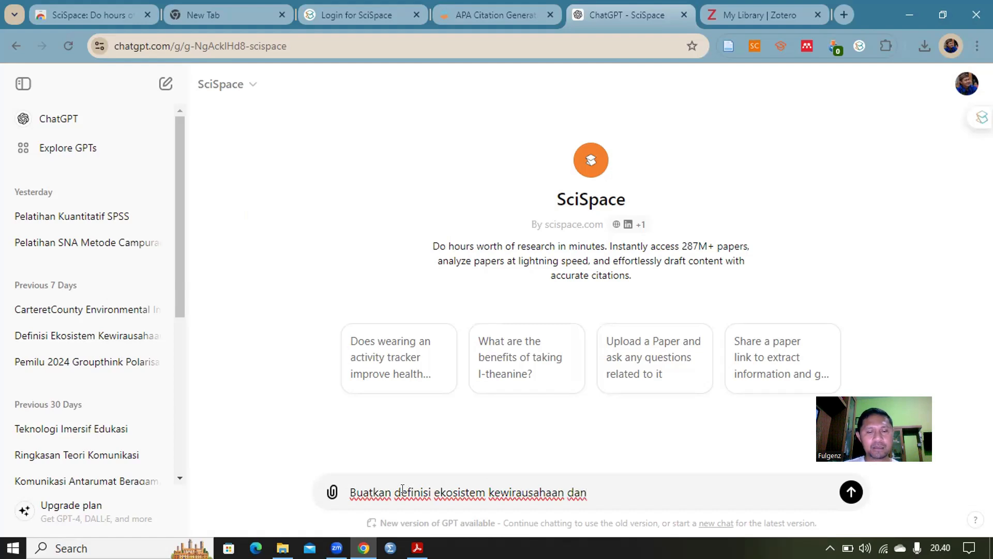
text(masuk)
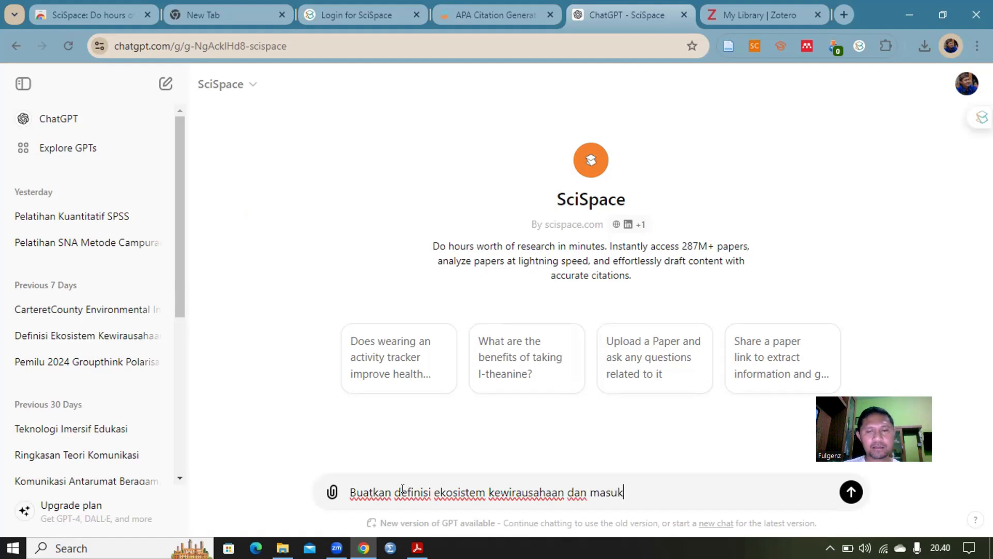
text(kan ke dalam )
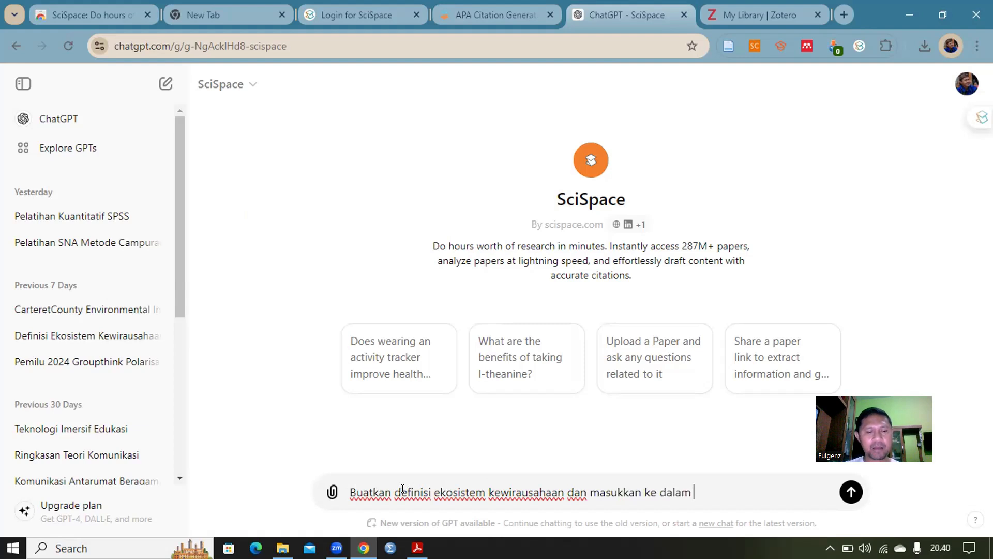
text(tabel d)
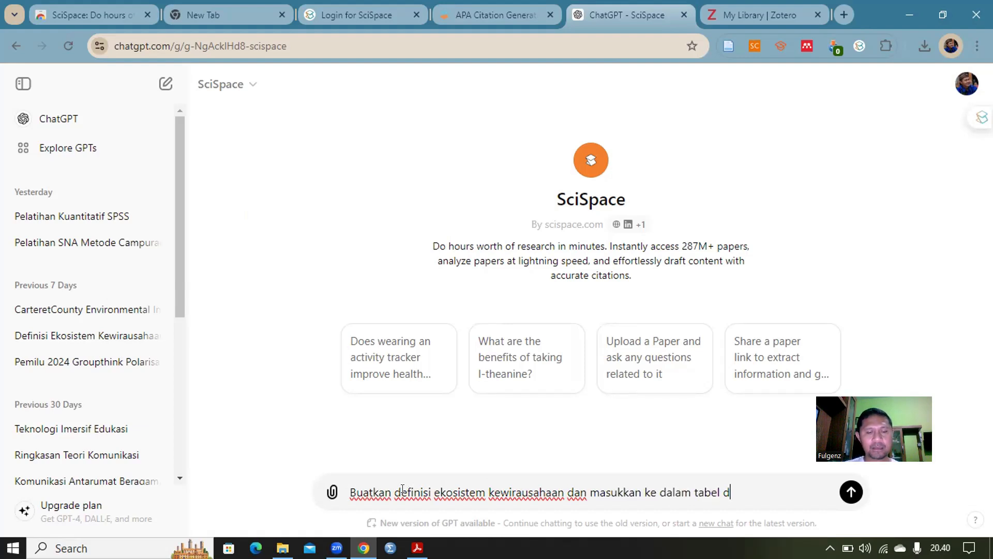
text(engan kolo)
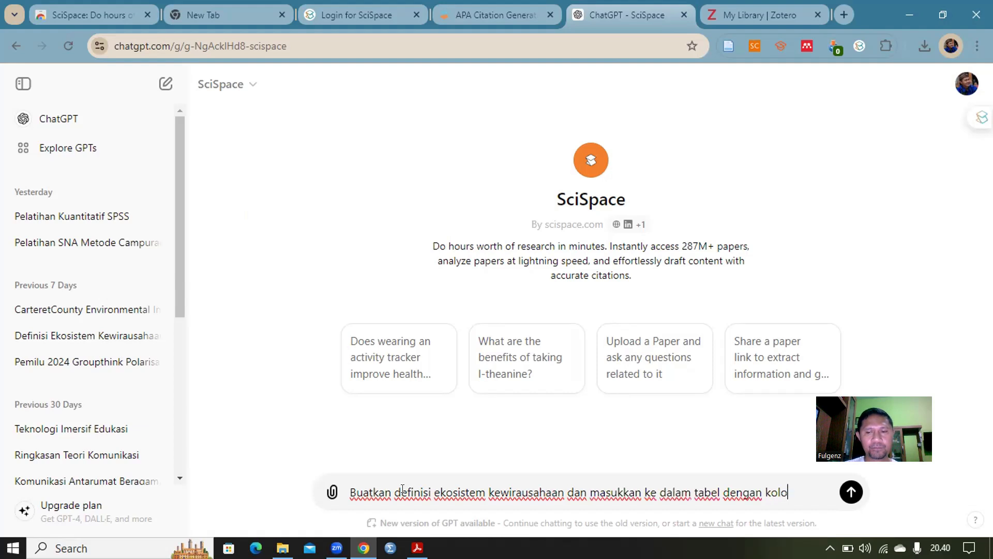
text(m penulis, defi)
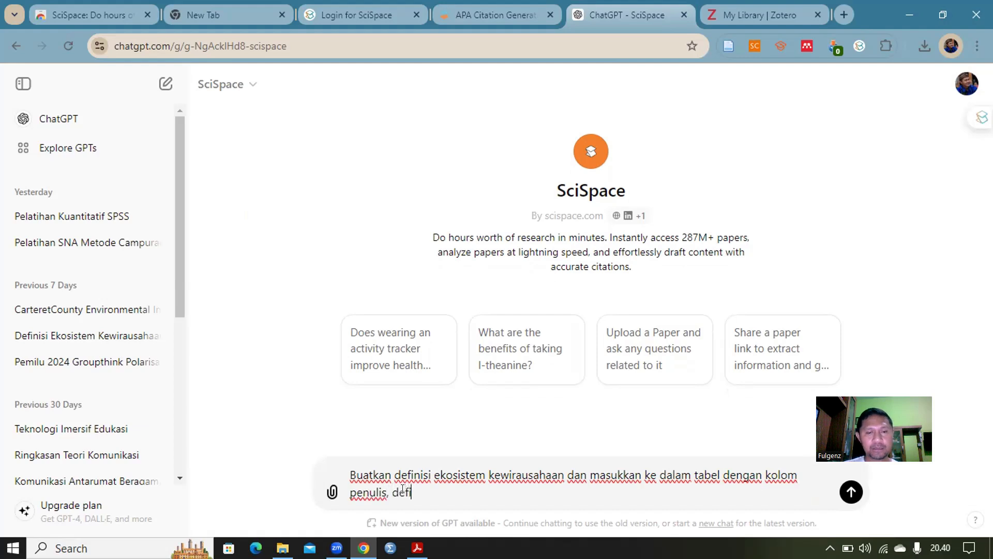
text(nisi)
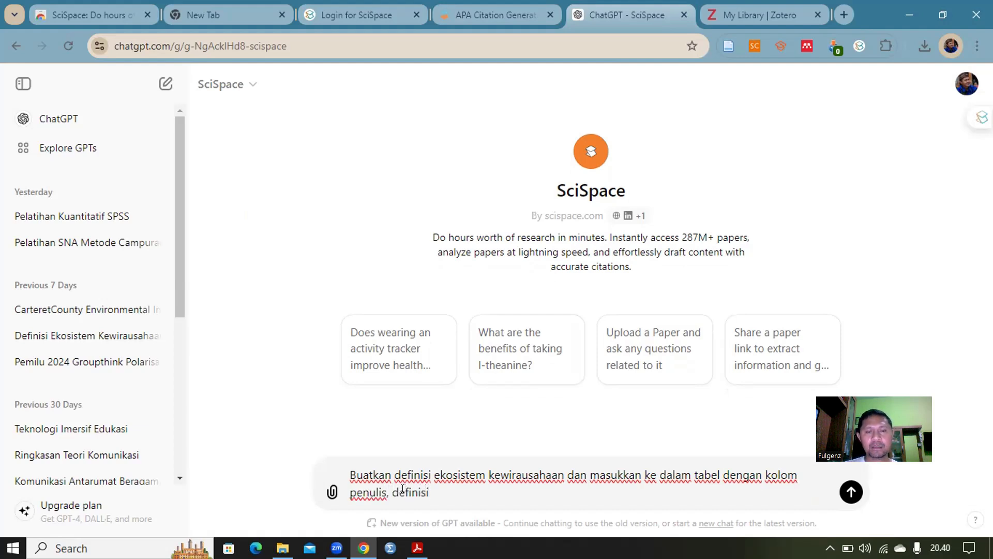
text(, )
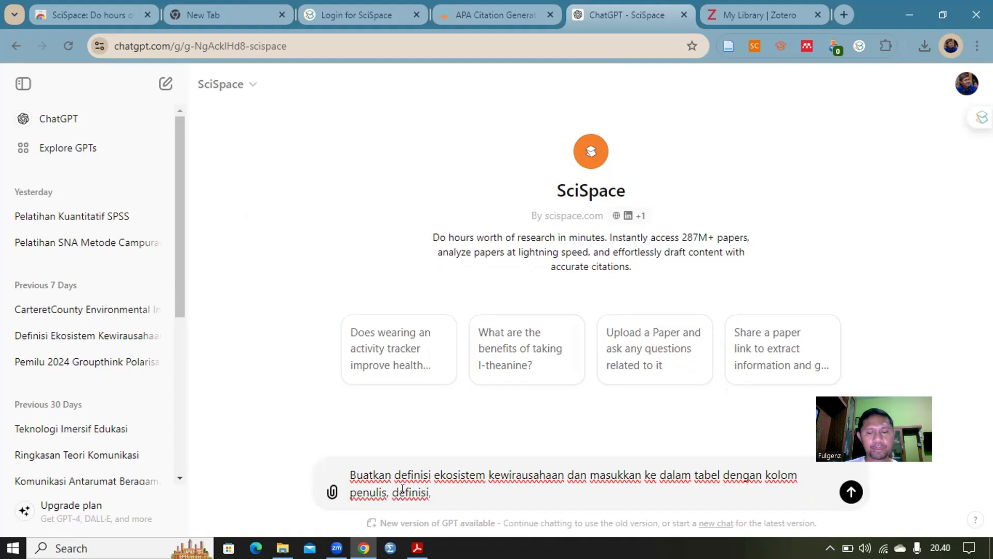
text(result)
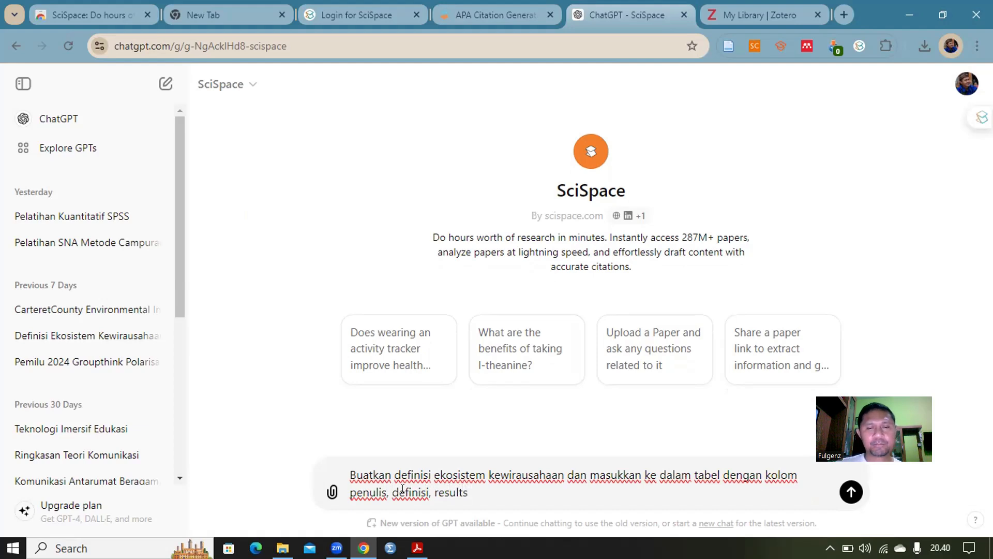
text(s)
double_click(439, 489)
text(Hasil!)
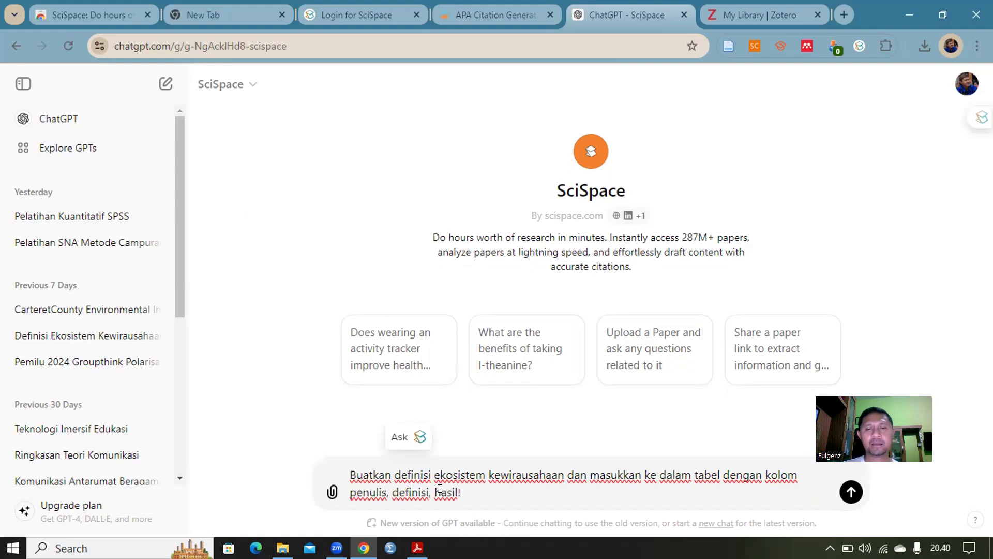
key(Return)
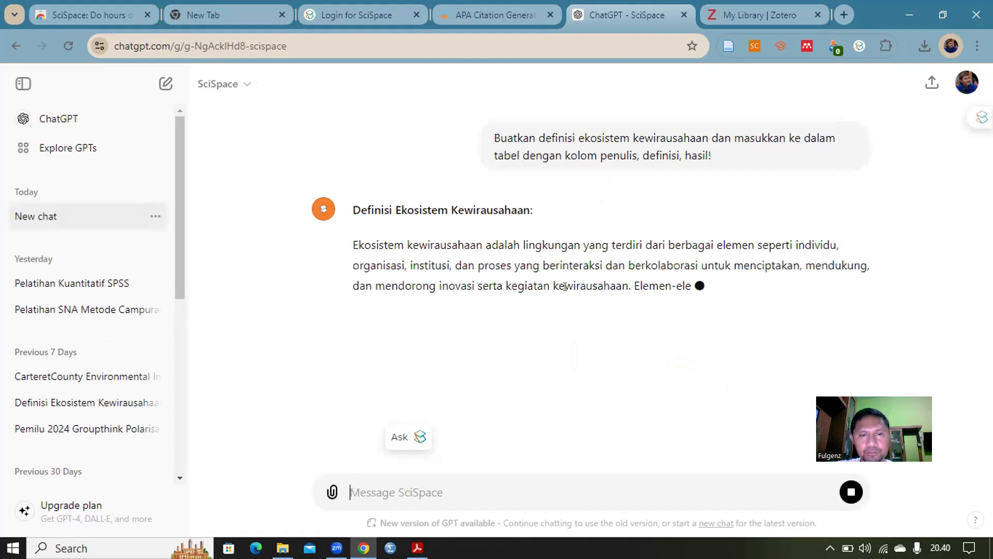
Read through the generated definition, the author table and the suggested follow-up questions, and open the SciSpace GPT's options.
click(417, 437)
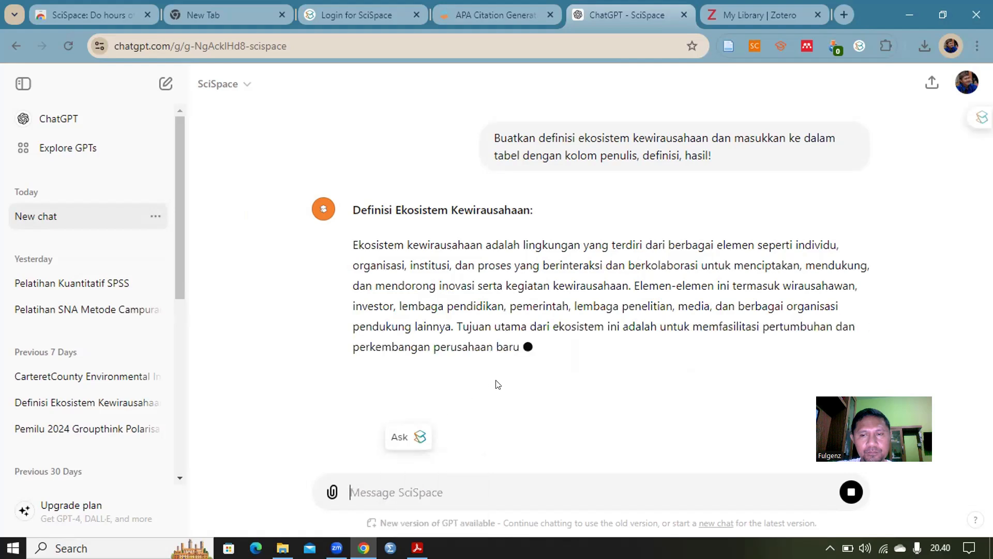
mouse_move(415, 436)
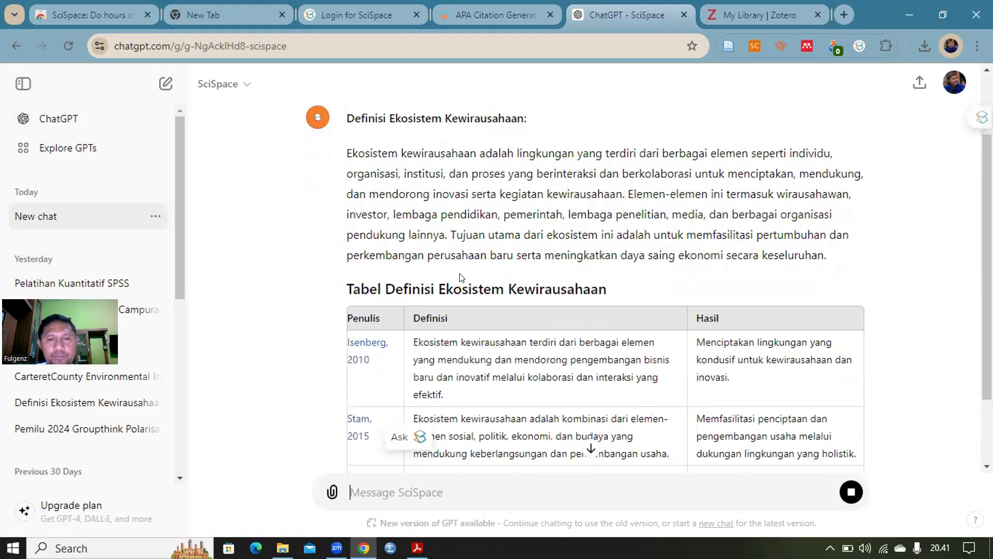
scroll(533, 257, down, 2)
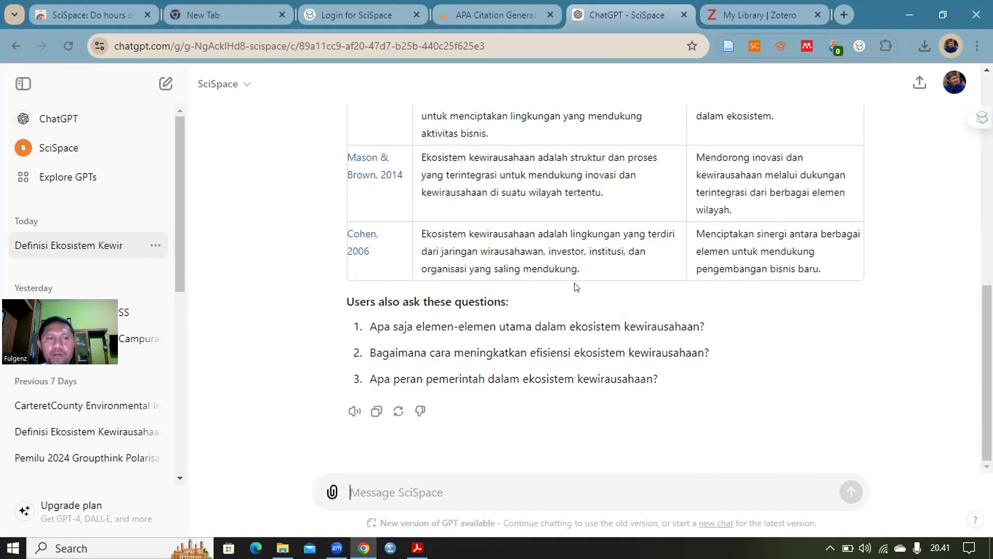
scroll(576, 287, up, 10)
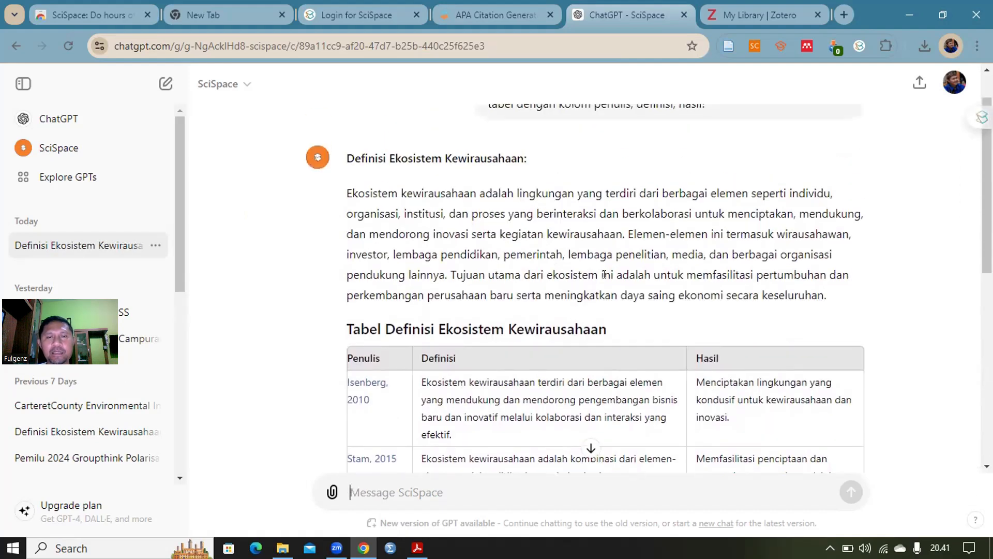
scroll(611, 285, down, 3)
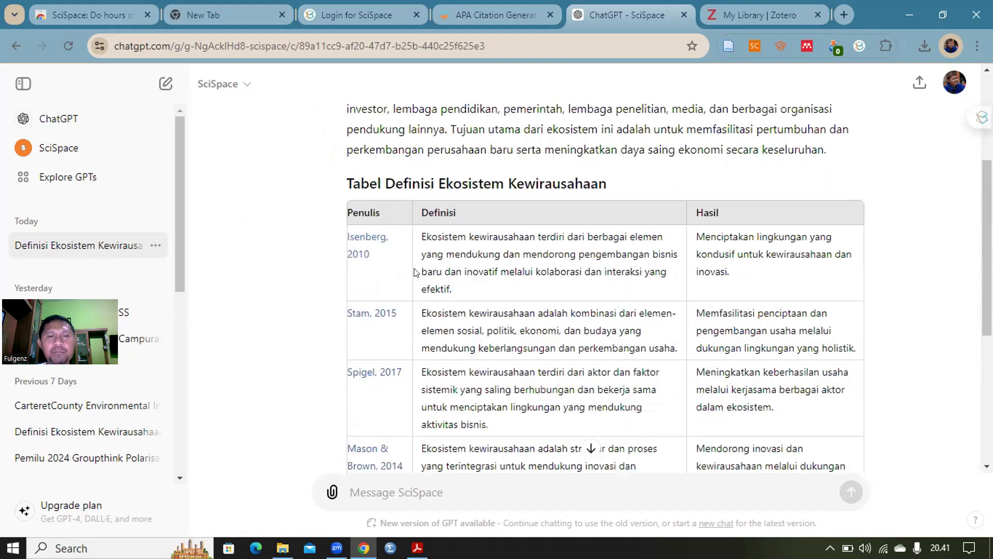
scroll(425, 266, down, 3)
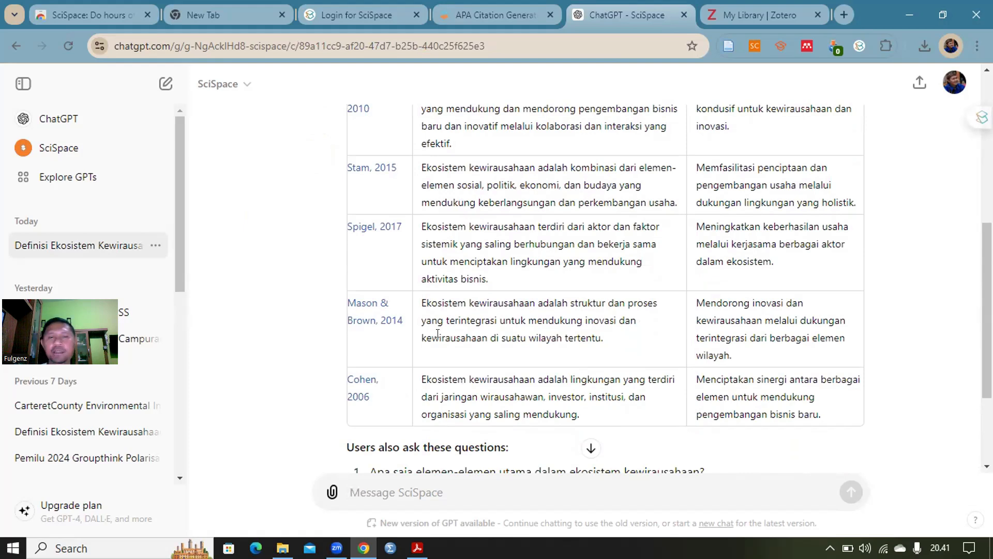
scroll(445, 346, up, 4)
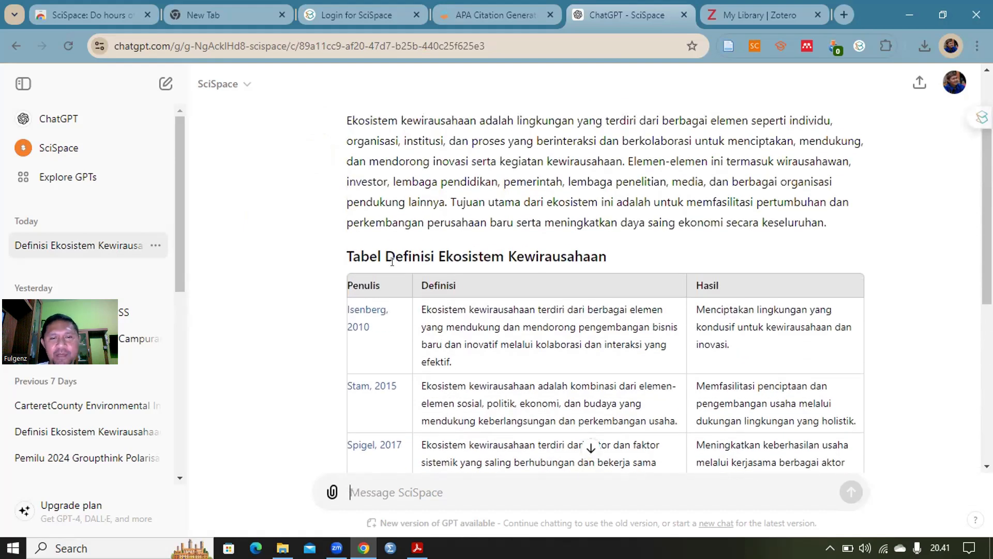
scroll(392, 266, down, 7)
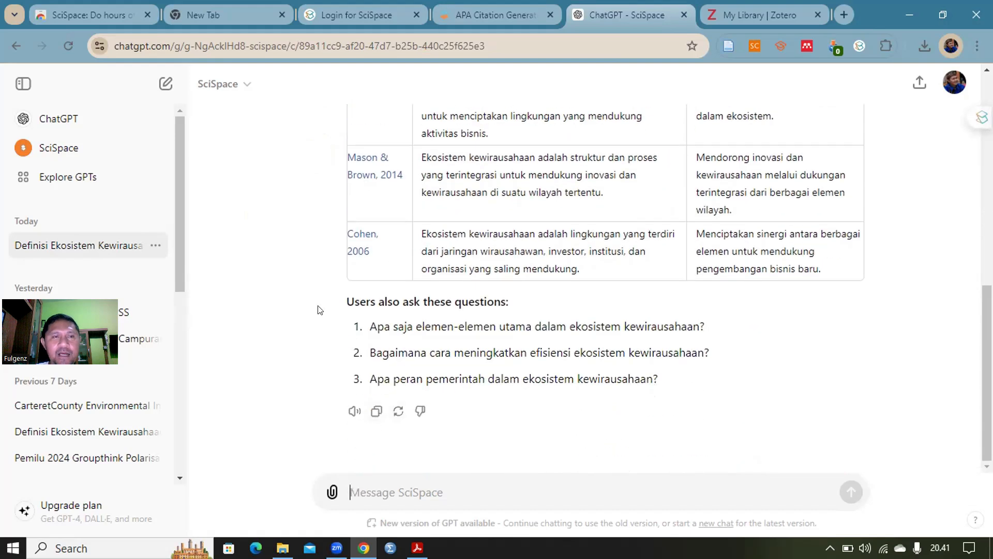
click(244, 85)
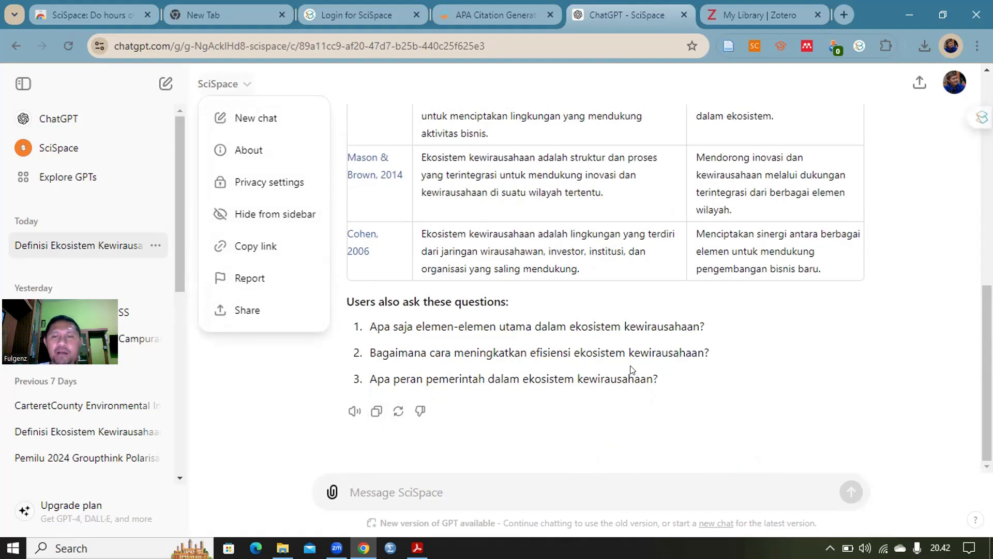
scroll(633, 370, up, 10)
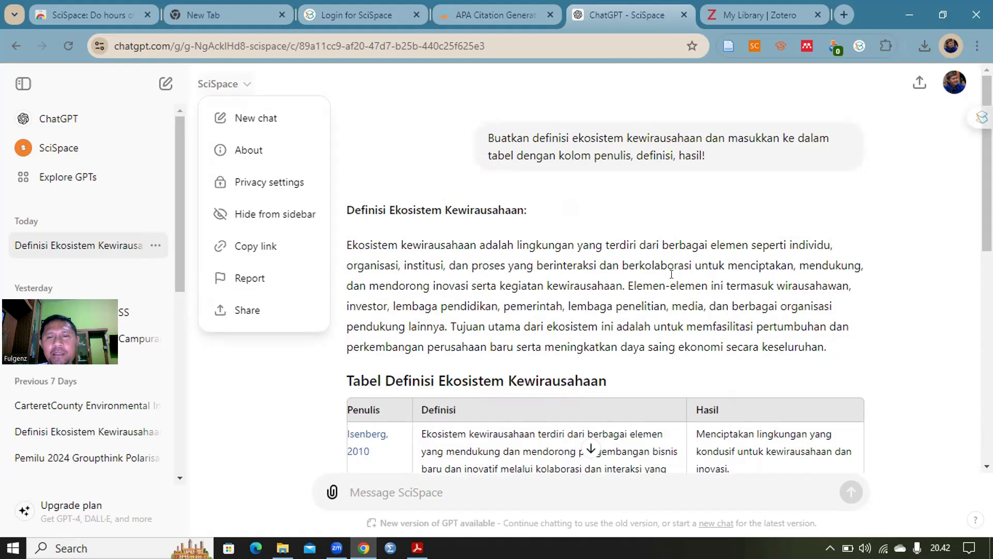
Close the SciSpace GPT's options, return to the SciSpace site and show My Library by folders.
scroll(671, 274, down, 1)
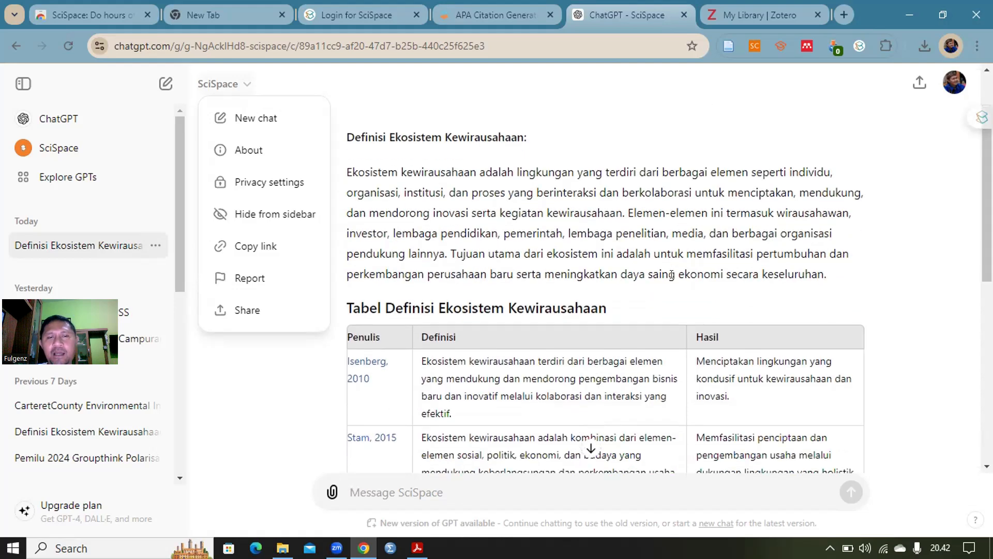
click(661, 226)
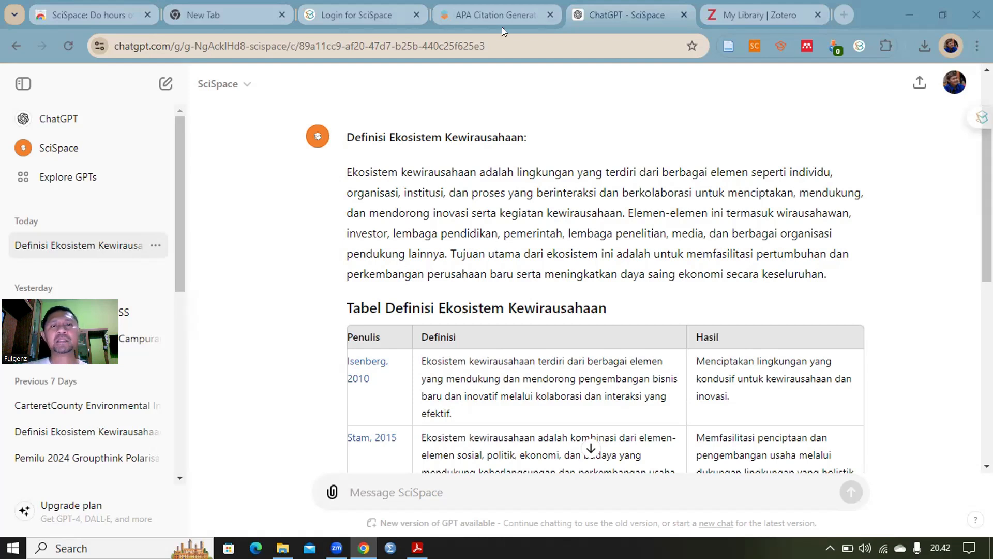
click(484, 15)
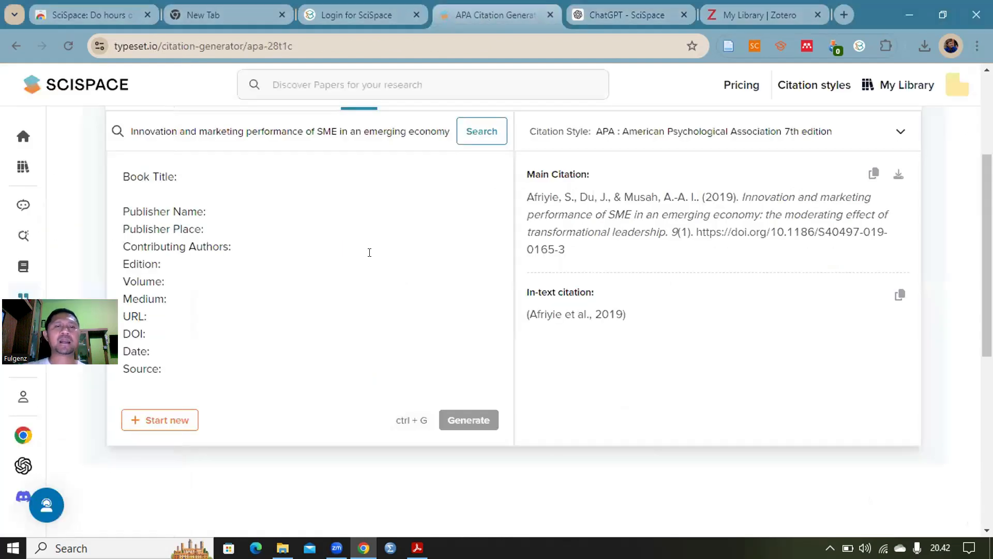
scroll(370, 253, up, 3)
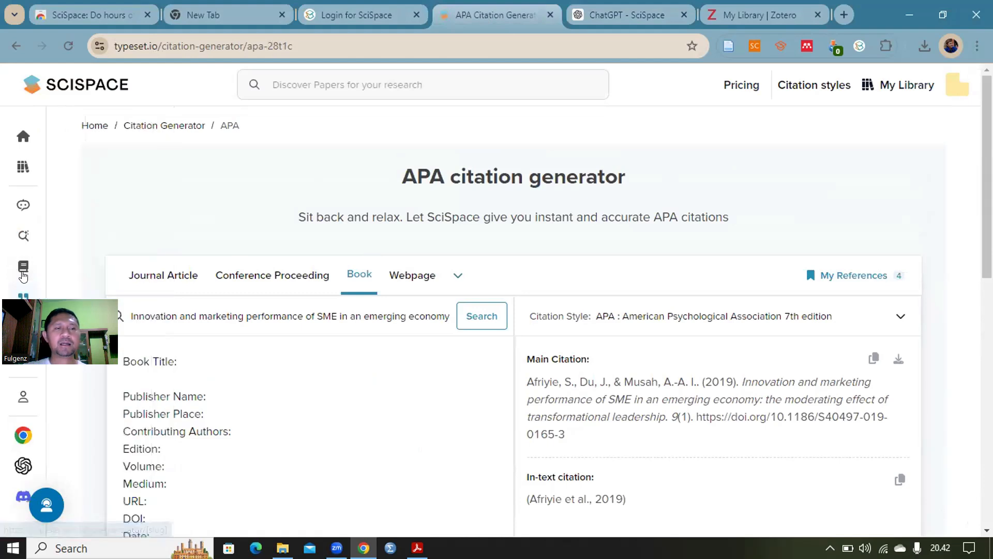
mouse_move(56, 245)
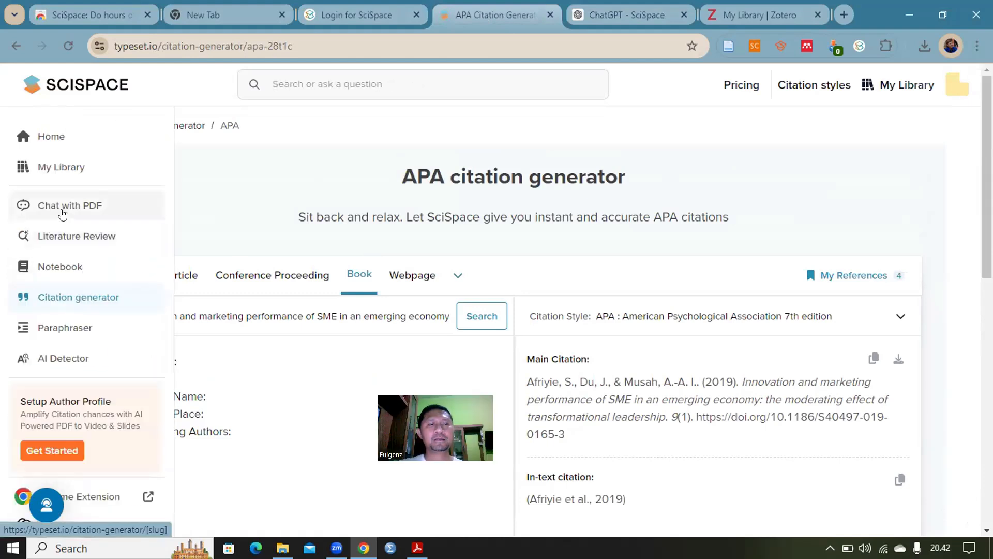
click(62, 161)
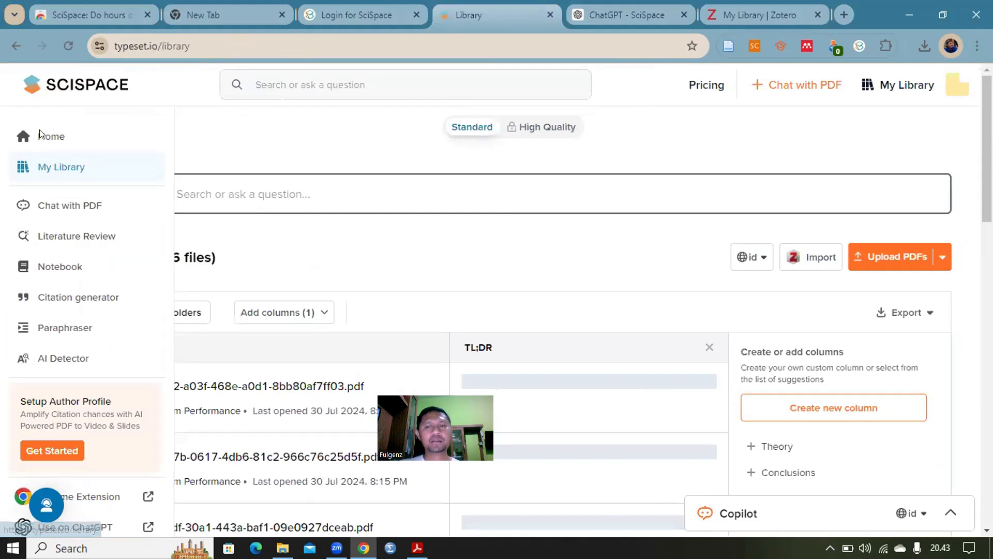
click(171, 316)
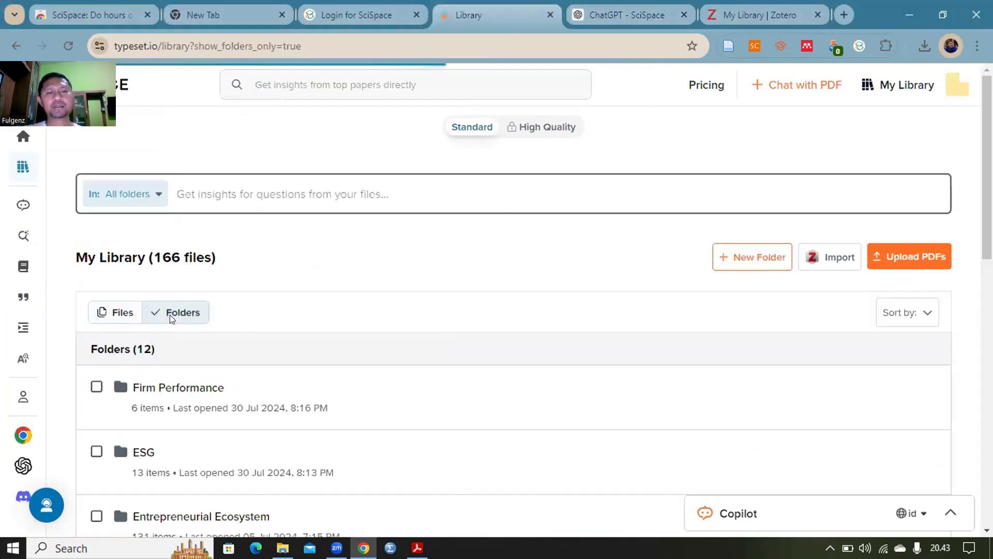
Look through the library's folders, select the ESG folder and open it.
scroll(219, 355, down, 3)
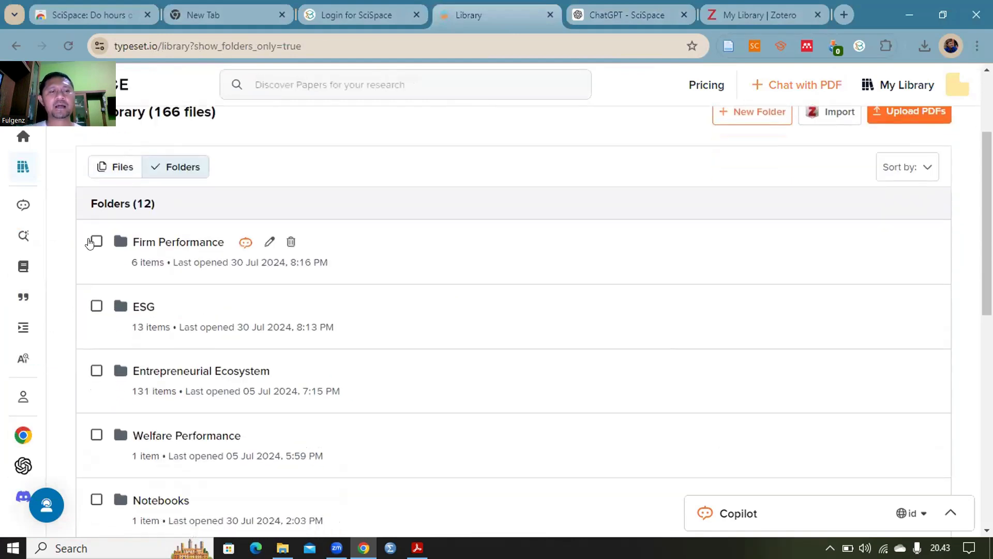
click(96, 307)
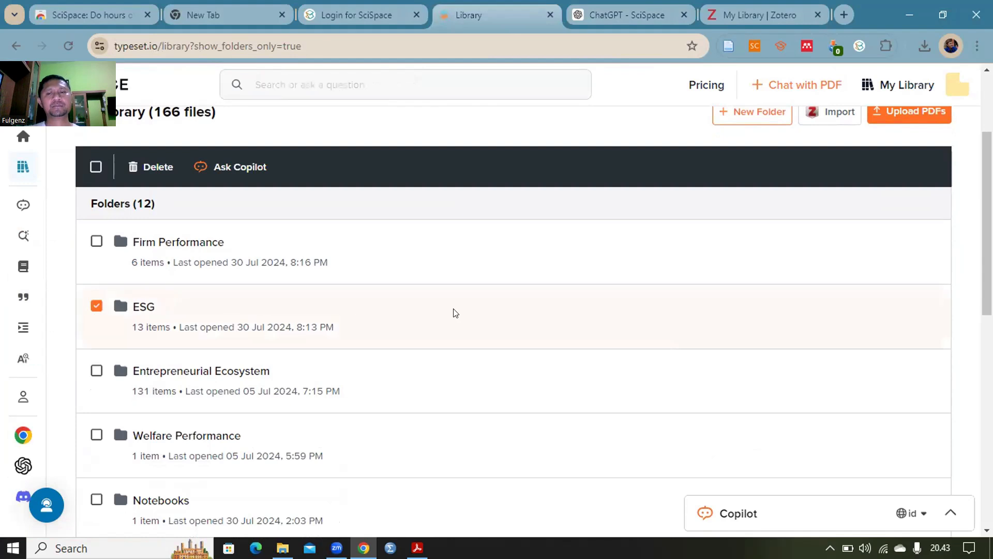
scroll(524, 320, up, 3)
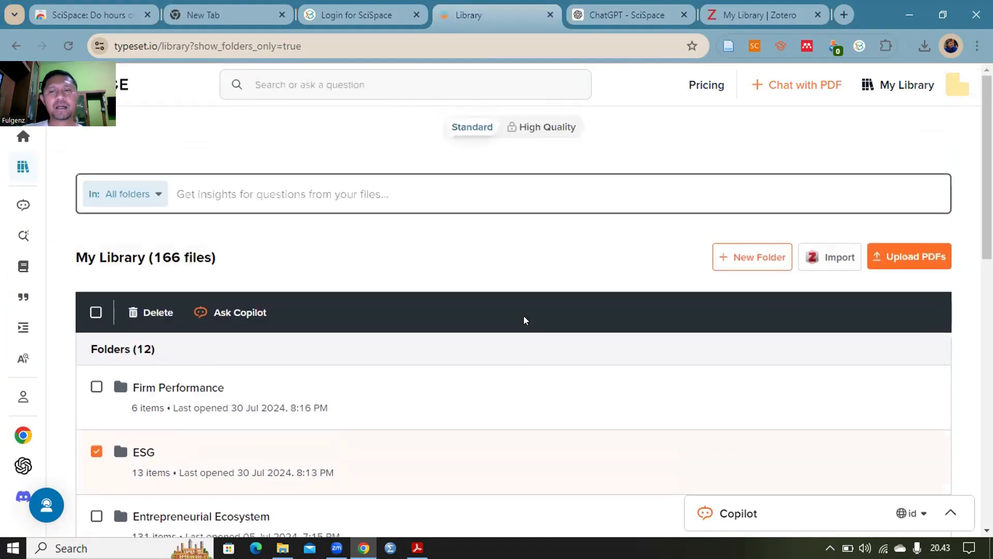
scroll(523, 319, down, 10)
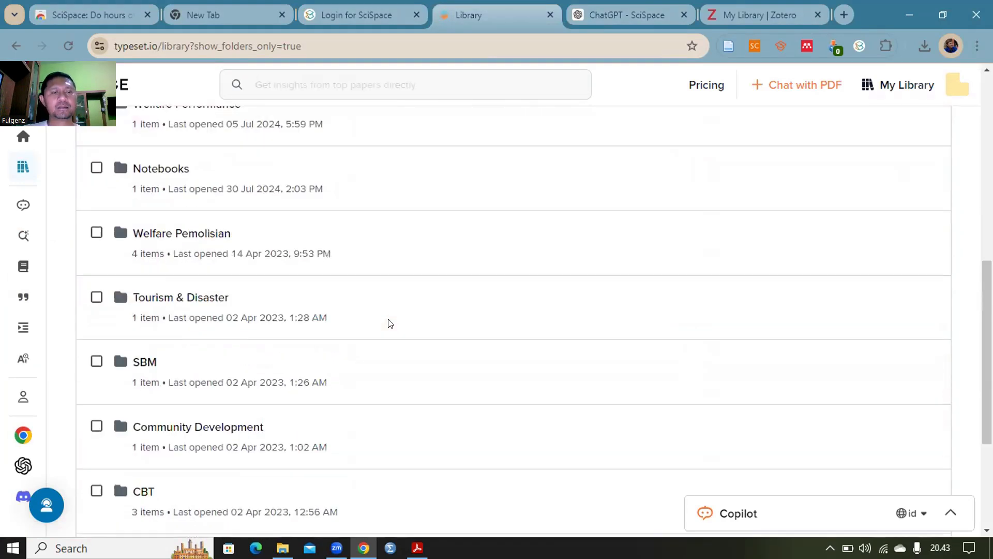
scroll(390, 324, up, 7)
click(138, 309)
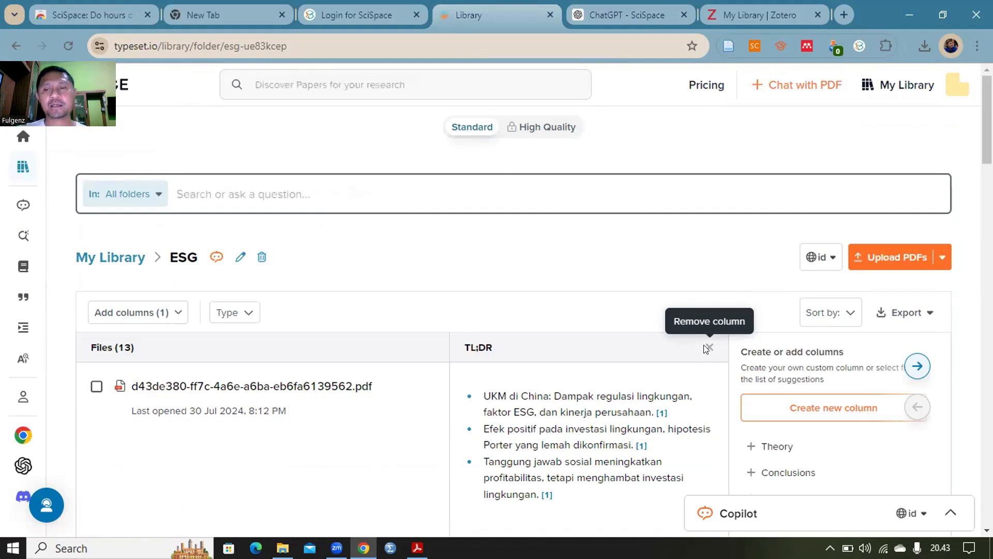
Remove the TL;DR column from the ESG folder's table and look over the list of suggested columns.
click(707, 348)
scroll(687, 302, down, 4)
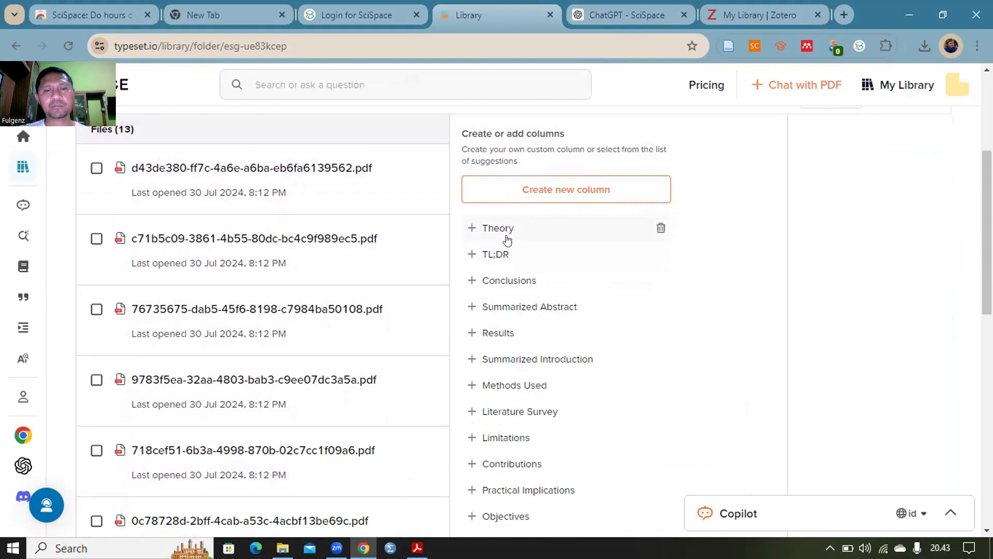
scroll(572, 404, down, 2)
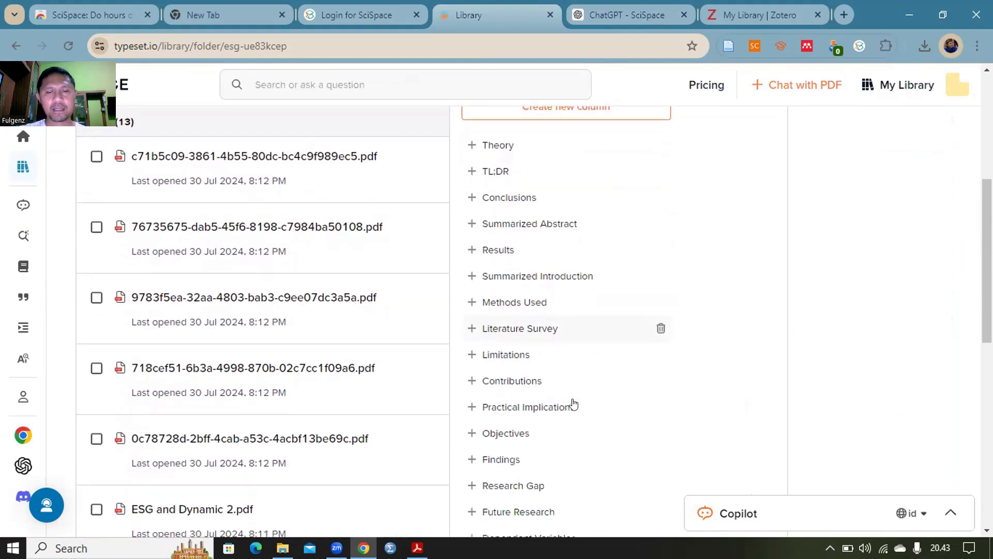
scroll(574, 403, down, 3)
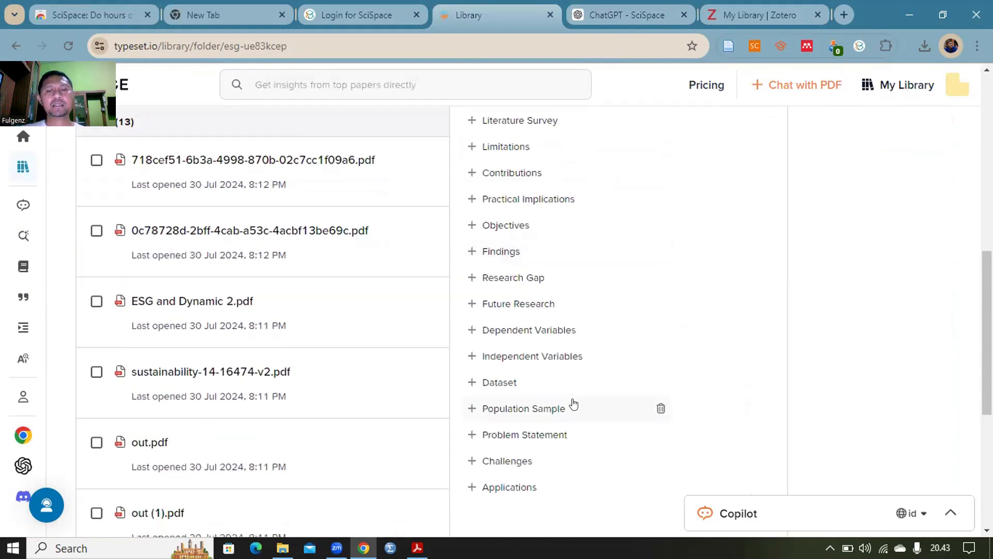
Create a custom column called "Definisi" with the instruction "Definisi ekosistem kewirausahaan" for the ESG files.
scroll(552, 356, up, 6)
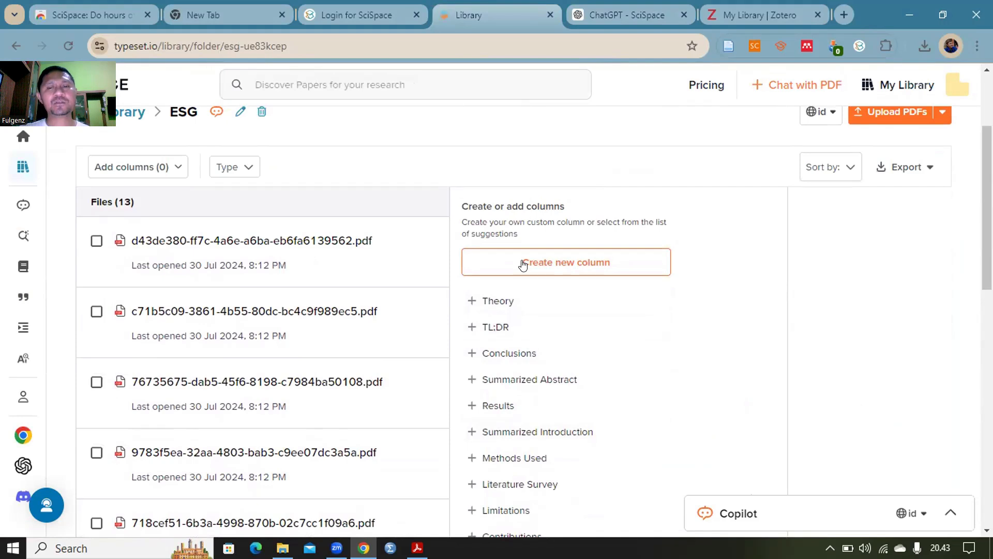
click(523, 264)
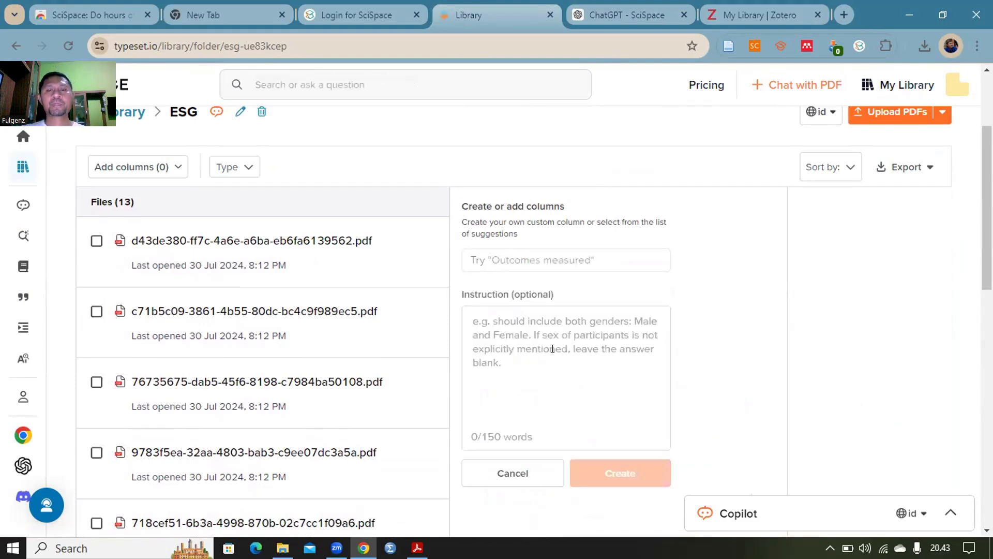
click(520, 263)
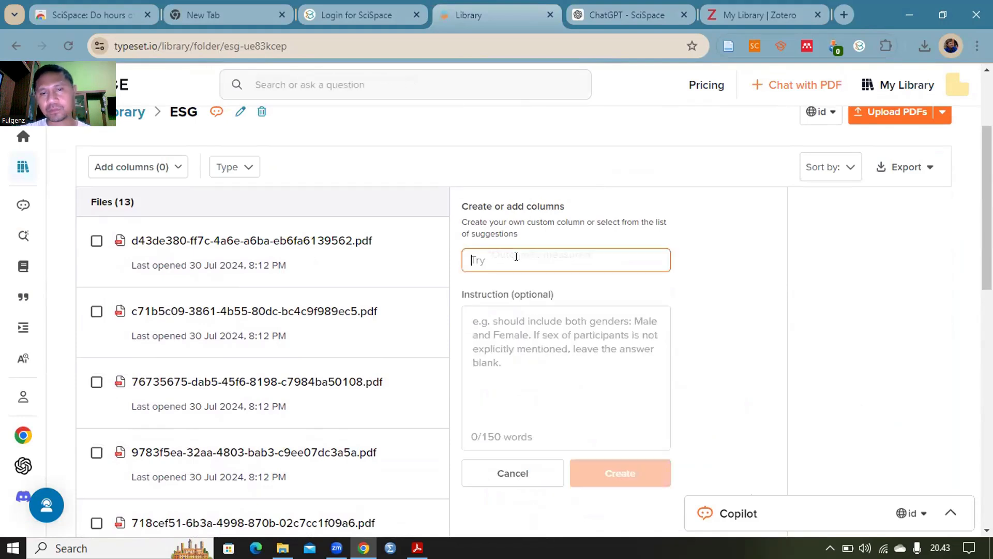
text(Definisi)
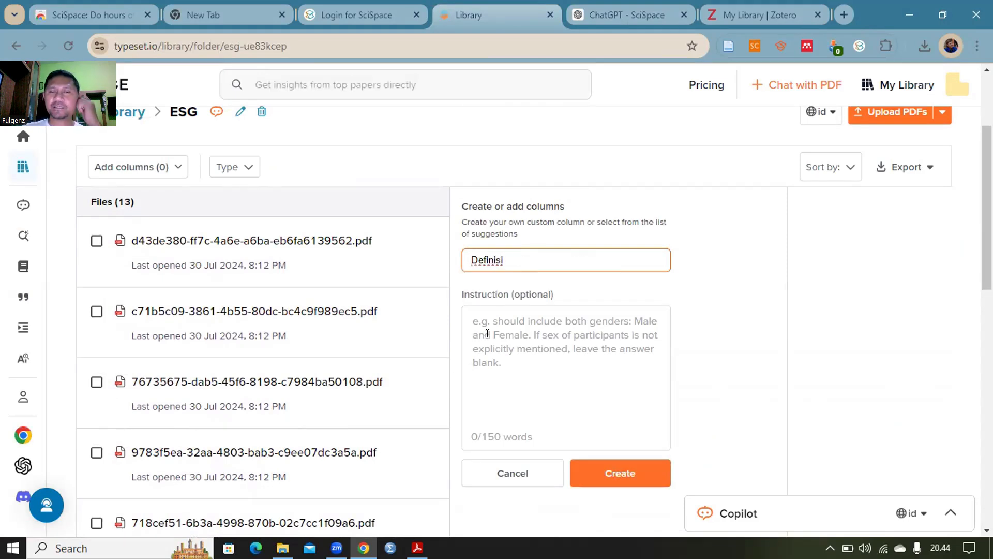
click(487, 333)
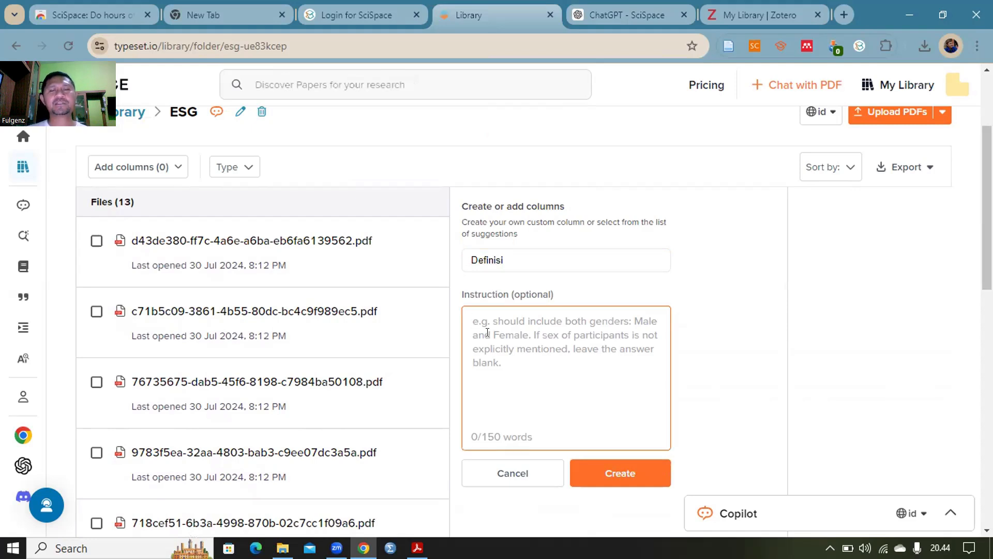
text(Definisi)
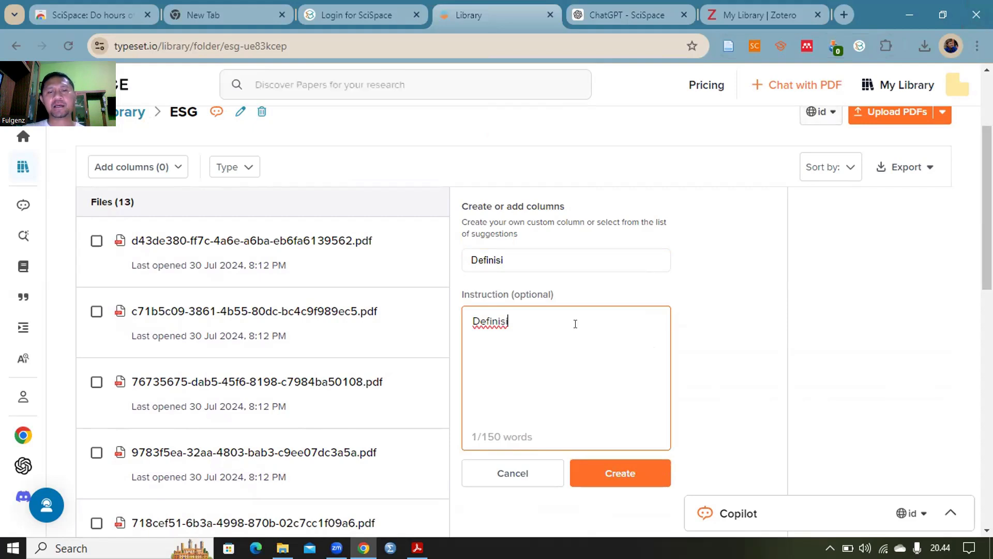
text(ekosi)
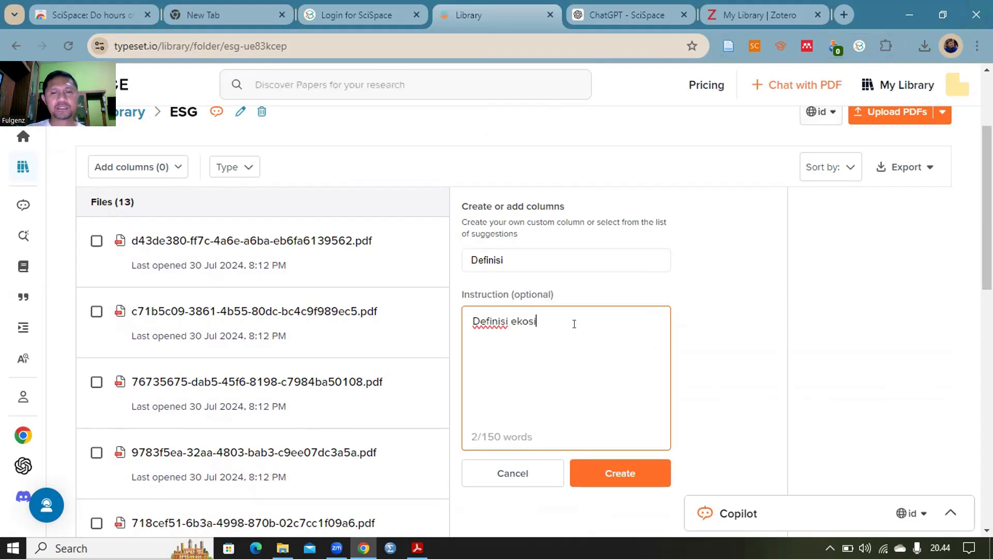
text(stem kewir)
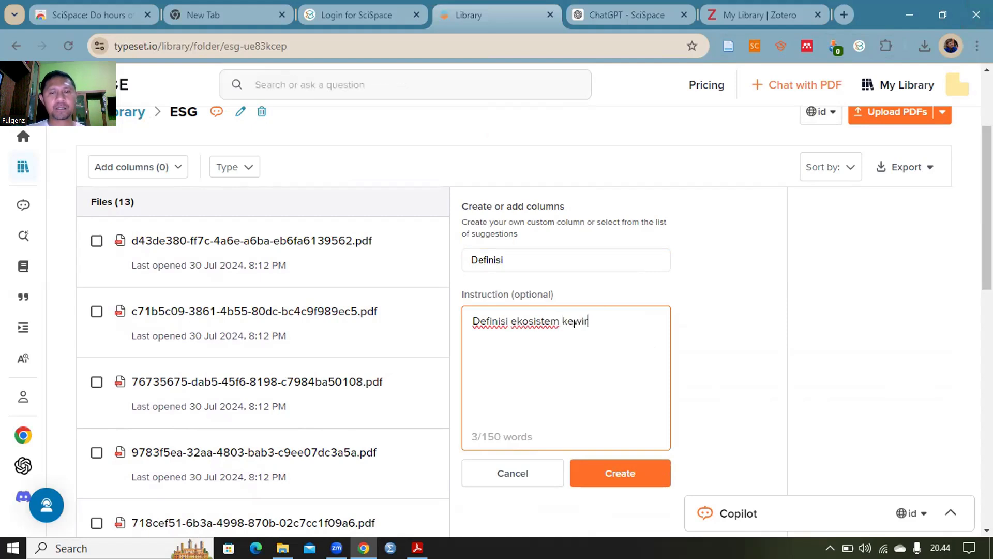
text(ausahaan)
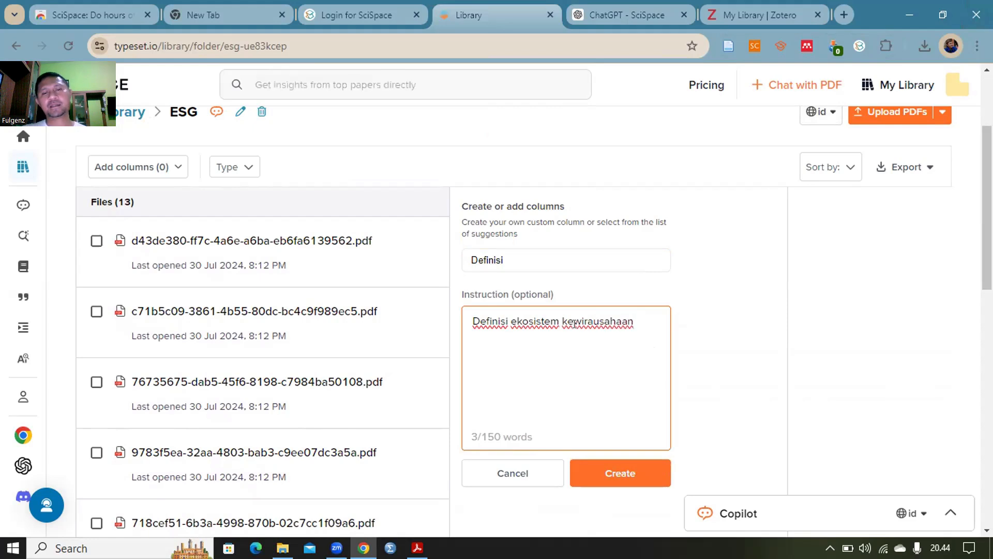
click(600, 473)
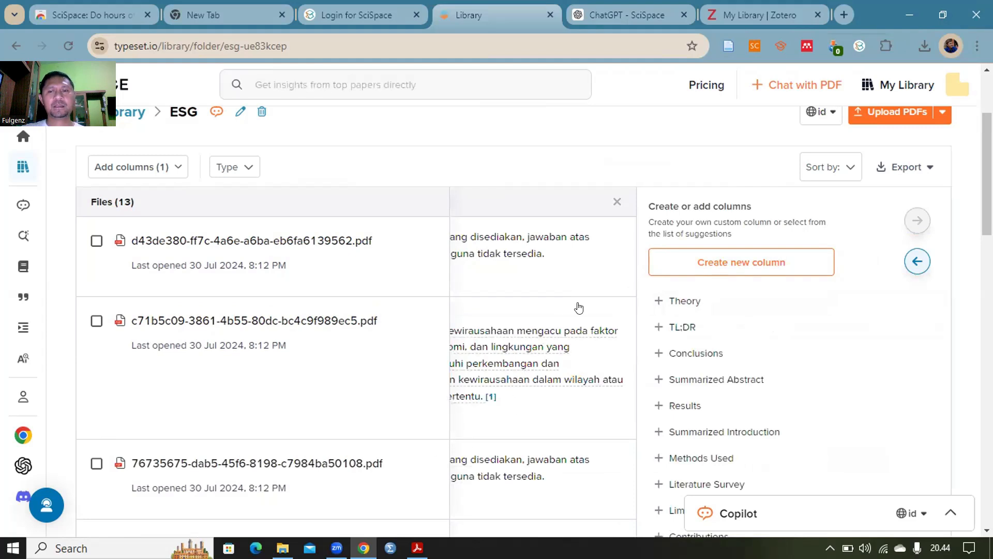
Examine the generated Definisi entries for the ESG files, including the source citation of the second paper's definition.
click(925, 266)
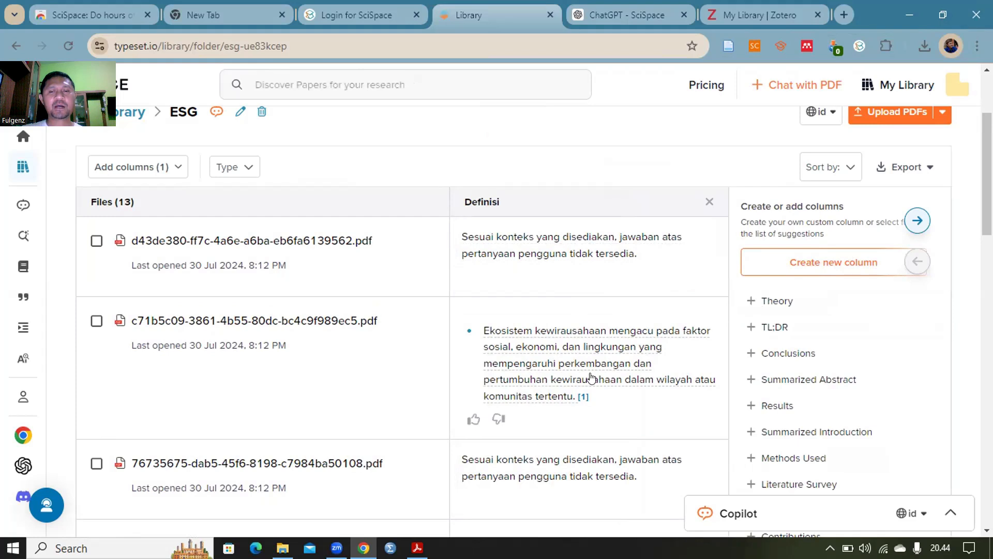
scroll(609, 399, down, 1)
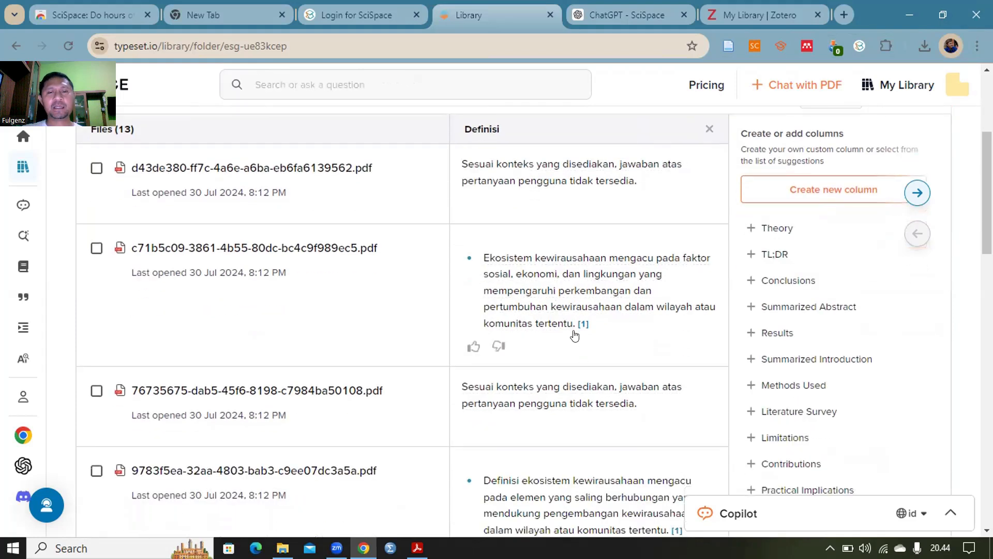
mouse_move(578, 322)
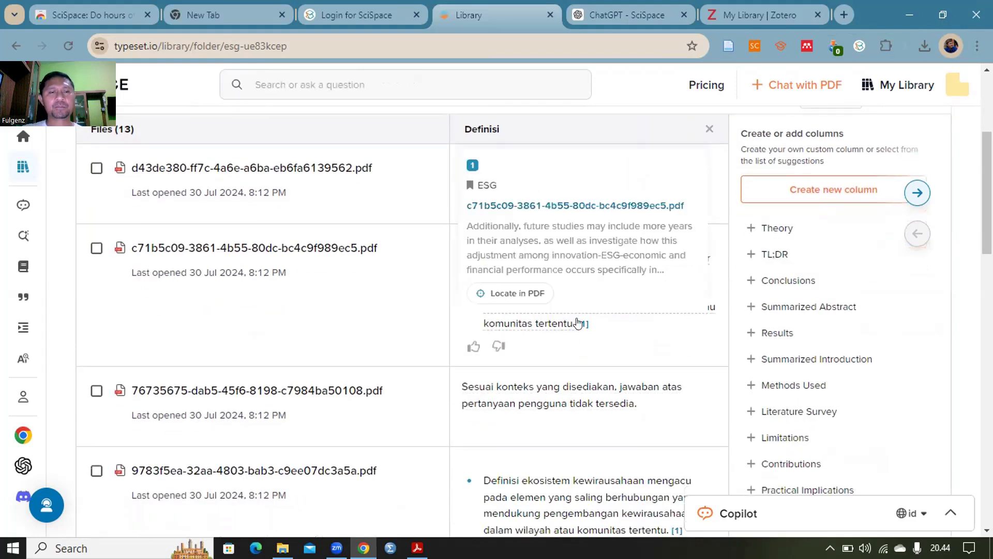
scroll(603, 395, down, 2)
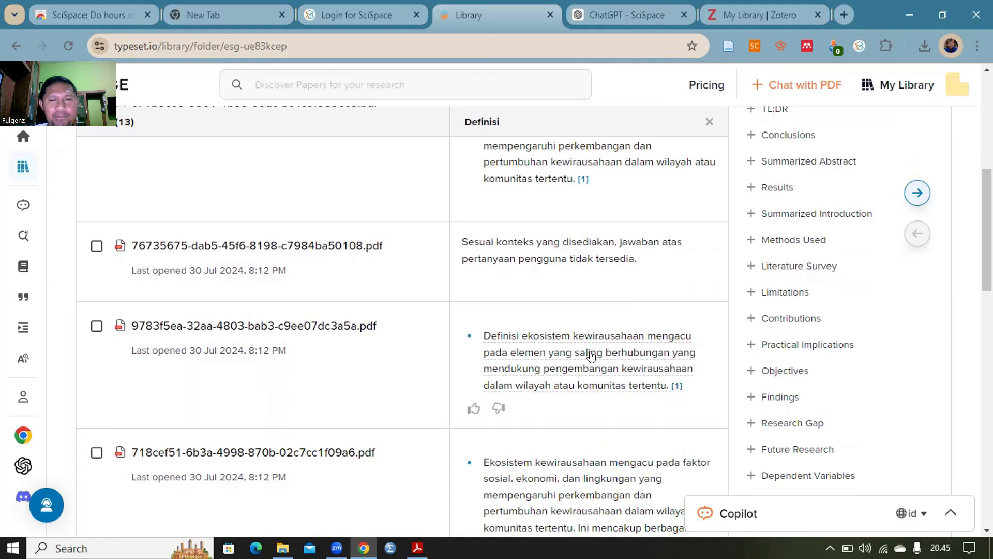
scroll(591, 356, down, 8)
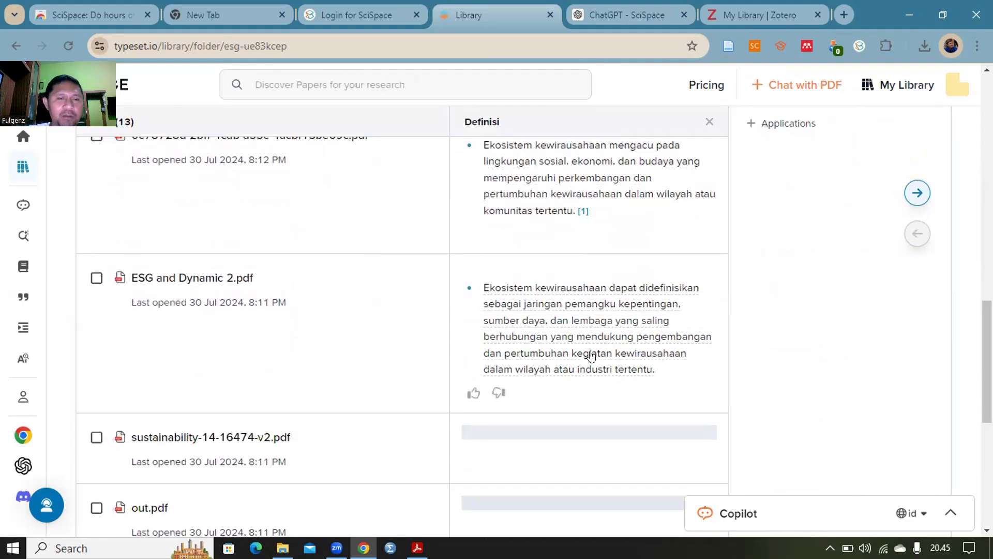
scroll(591, 356, down, 2)
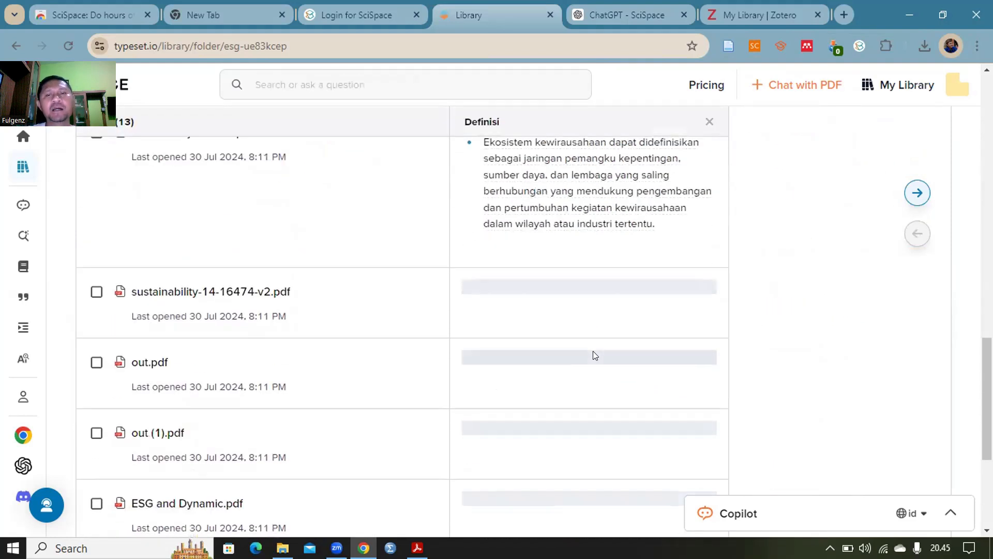
scroll(581, 350, up, 5)
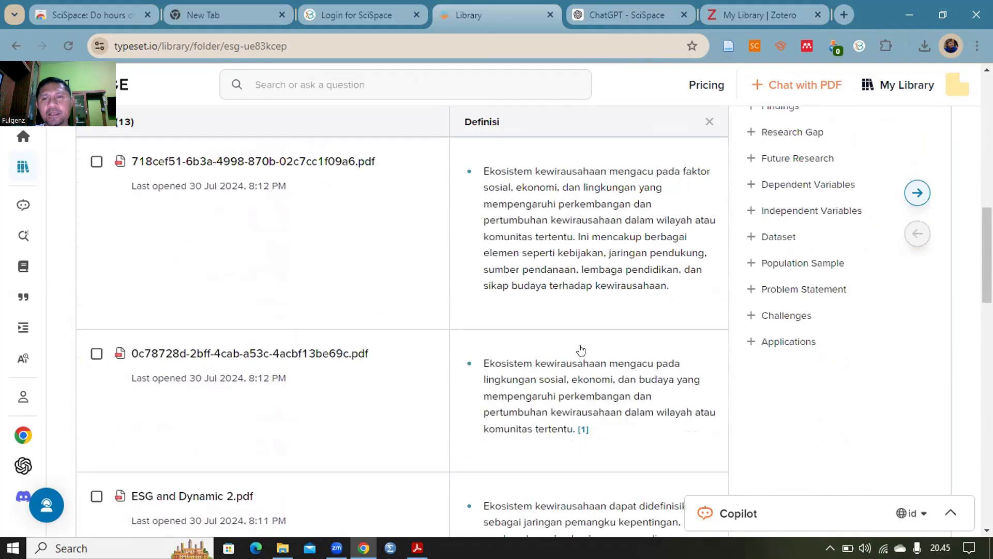
scroll(581, 350, up, 10)
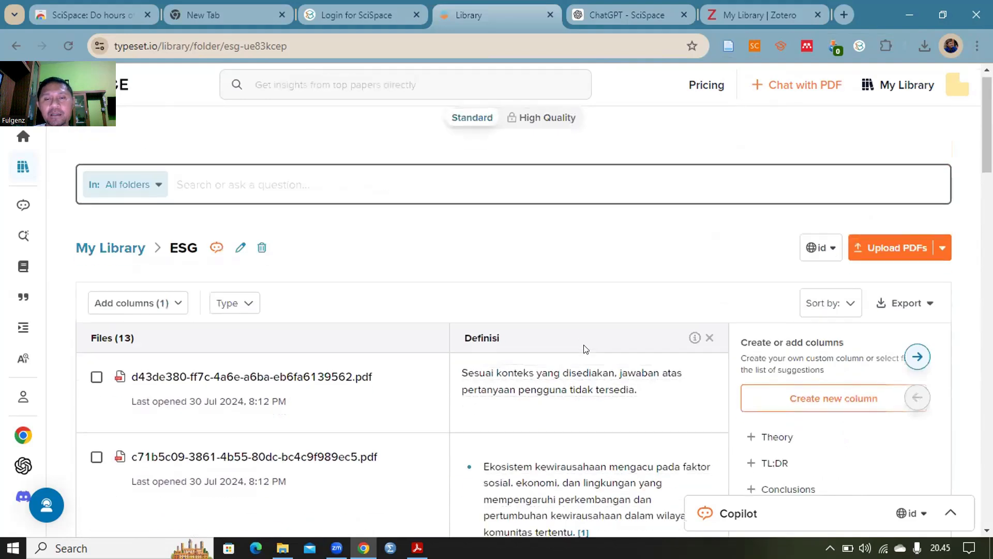
Add the suggested Theory column to the ESG folder's table.
scroll(585, 349, down, 1)
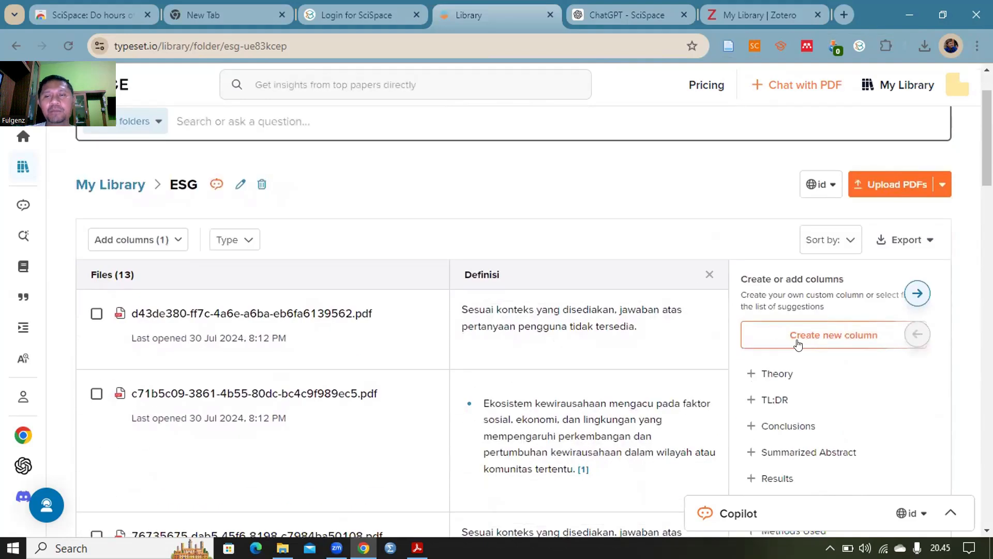
click(777, 372)
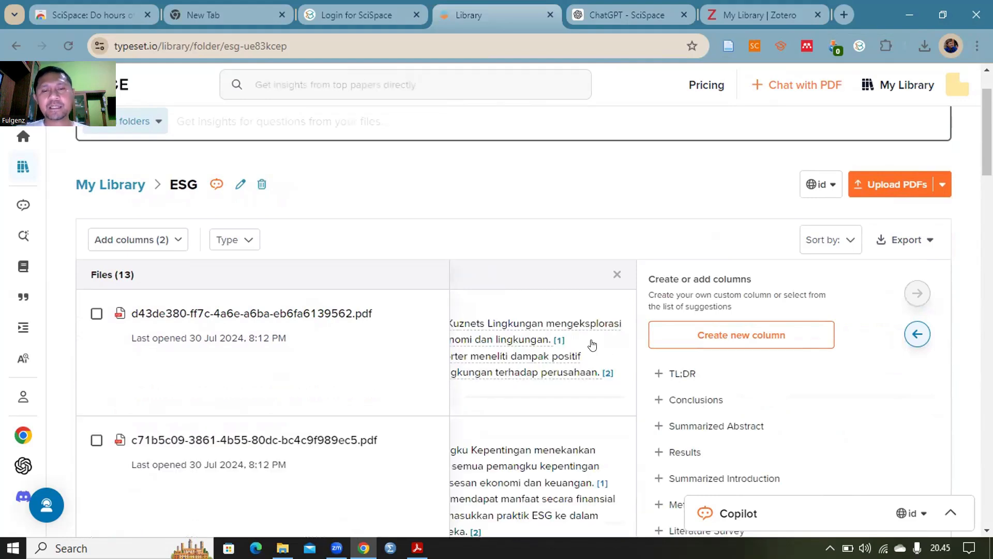
Examine the Theory entries alongside the Definisi entries across the ESG folder's files.
click(917, 333)
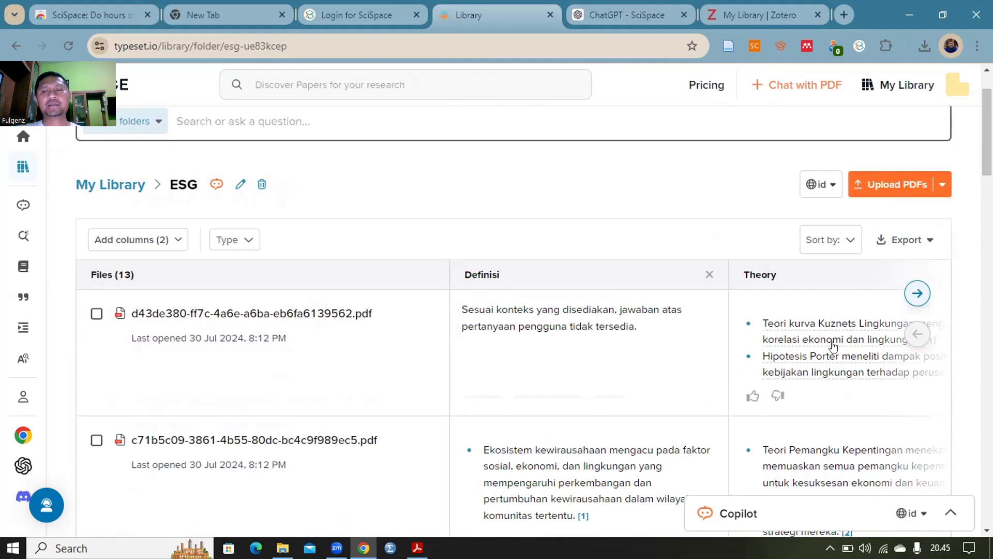
scroll(823, 344, down, 2)
scroll(832, 344, down, 2)
scroll(833, 378, down, 3)
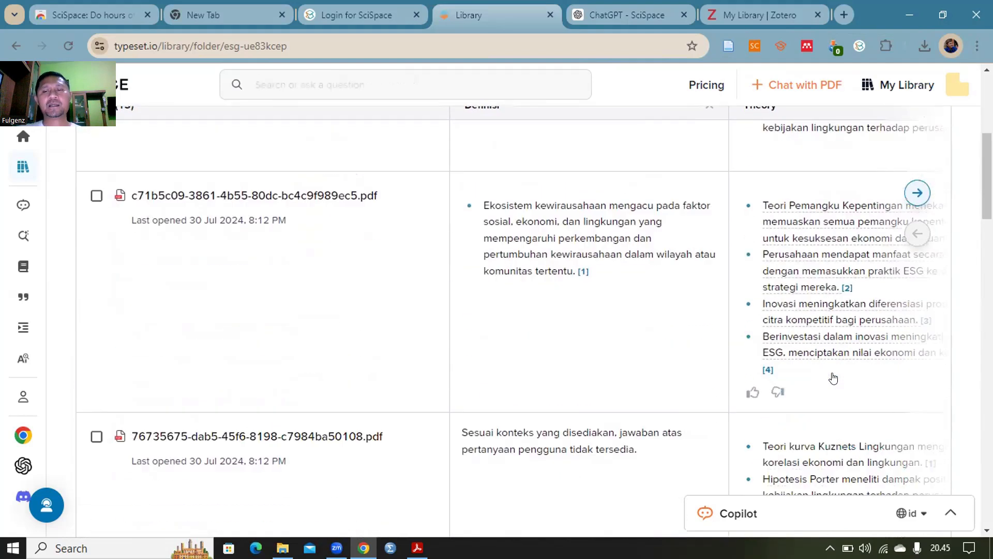
scroll(816, 342, down, 3)
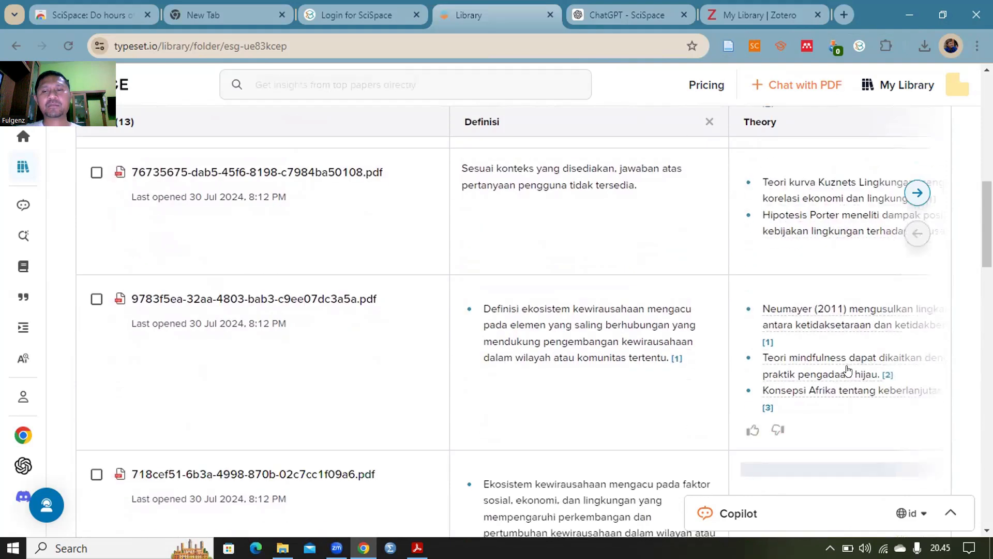
scroll(851, 367, down, 2)
scroll(846, 366, down, 5)
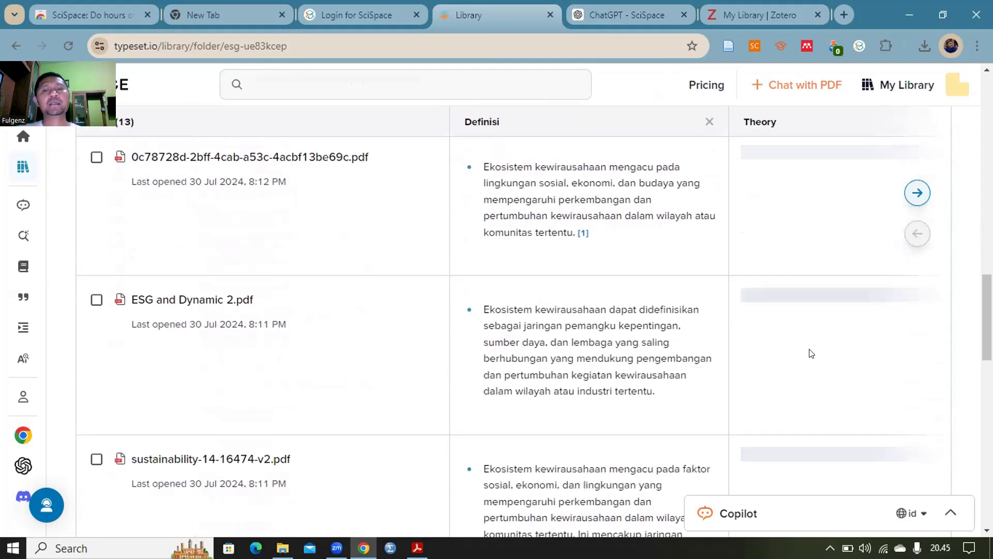
scroll(811, 353, up, 6)
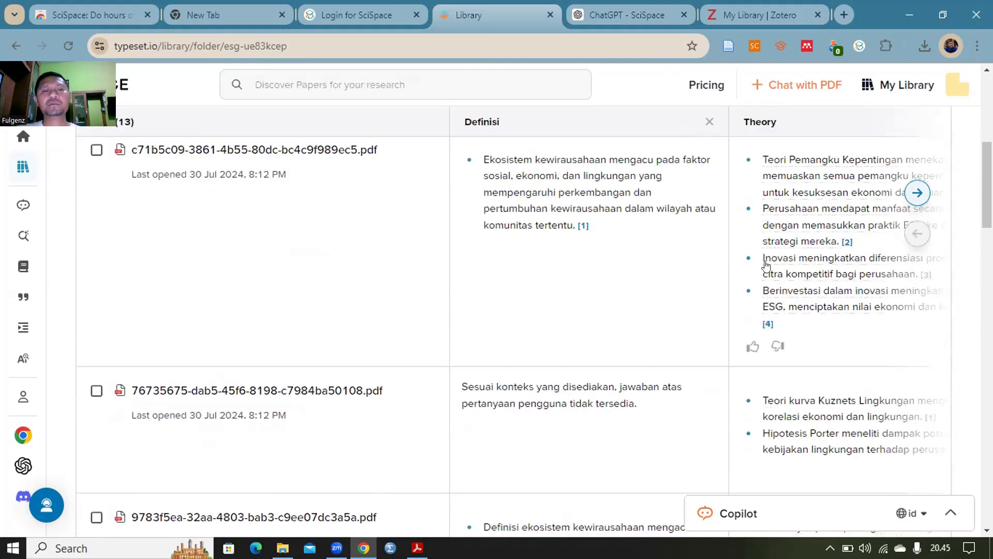
scroll(766, 265, up, 5)
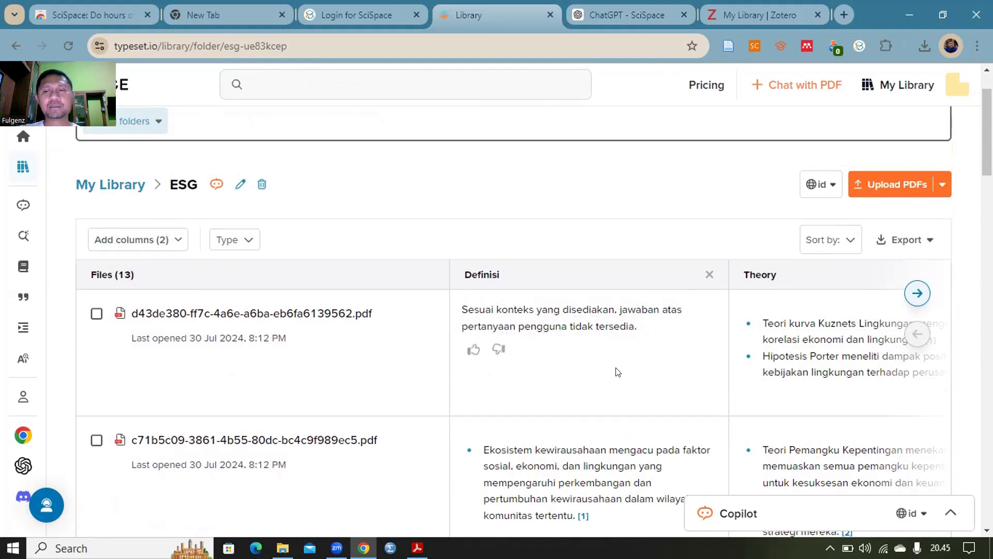
Try to export the ESG folder's table as an Excel file and open the overview of premium plans.
click(929, 240)
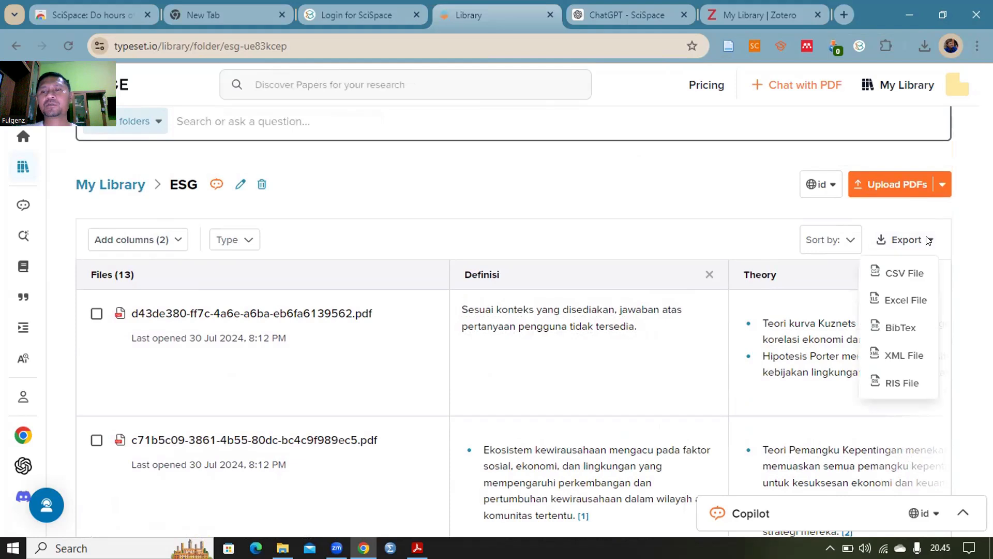
click(889, 302)
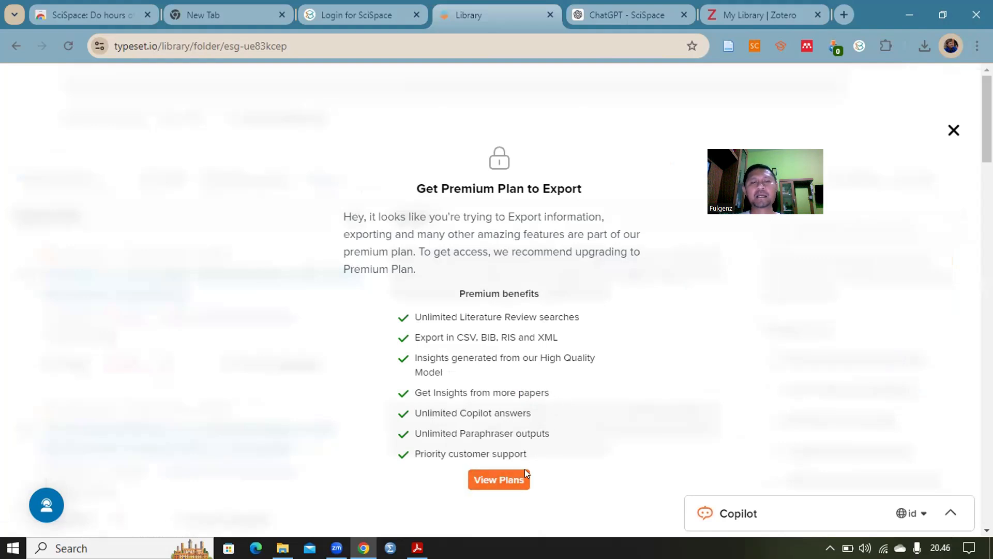
click(492, 480)
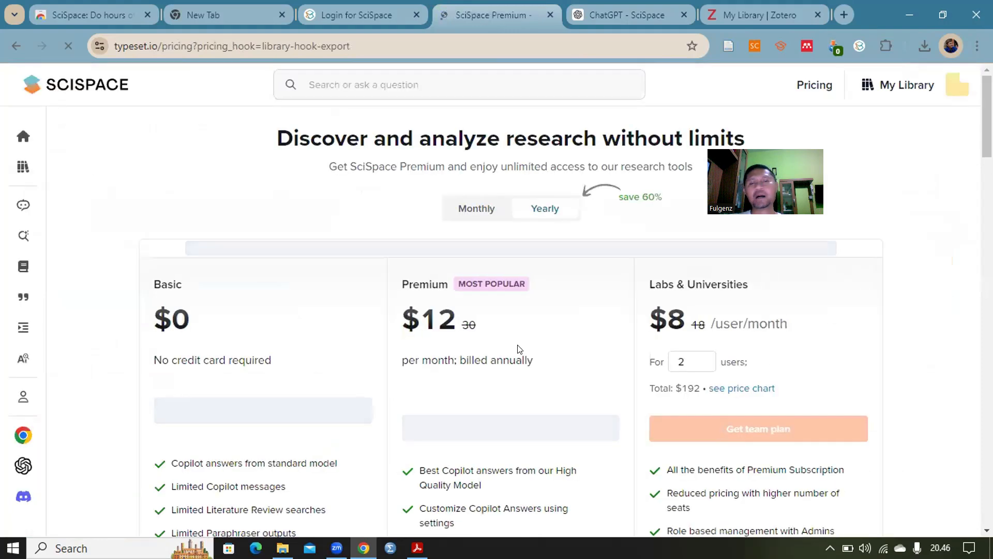
Compare the Basic, Premium and Labs & Universities plans under monthly and yearly billing, ending on yearly.
scroll(523, 349, down, 2)
scroll(517, 345, up, 2)
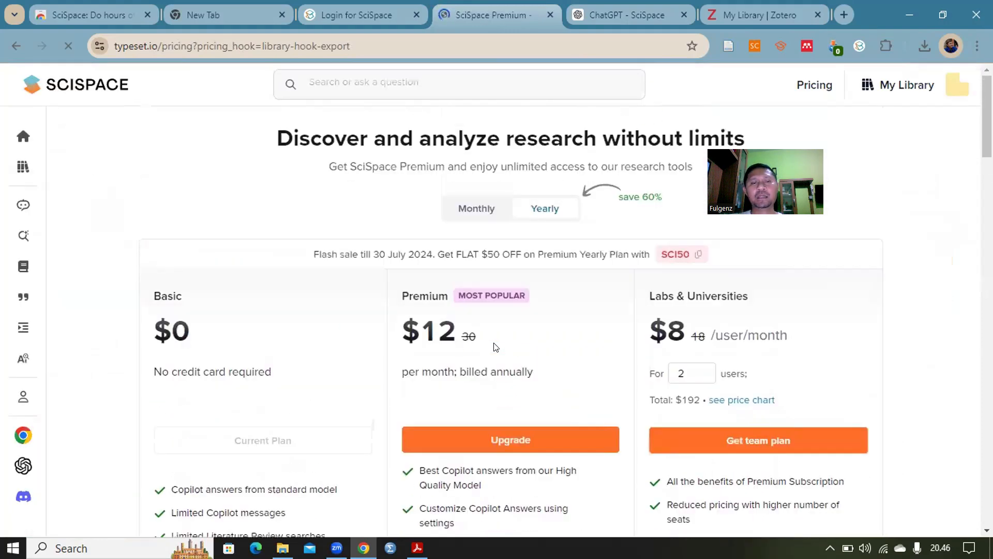
click(474, 209)
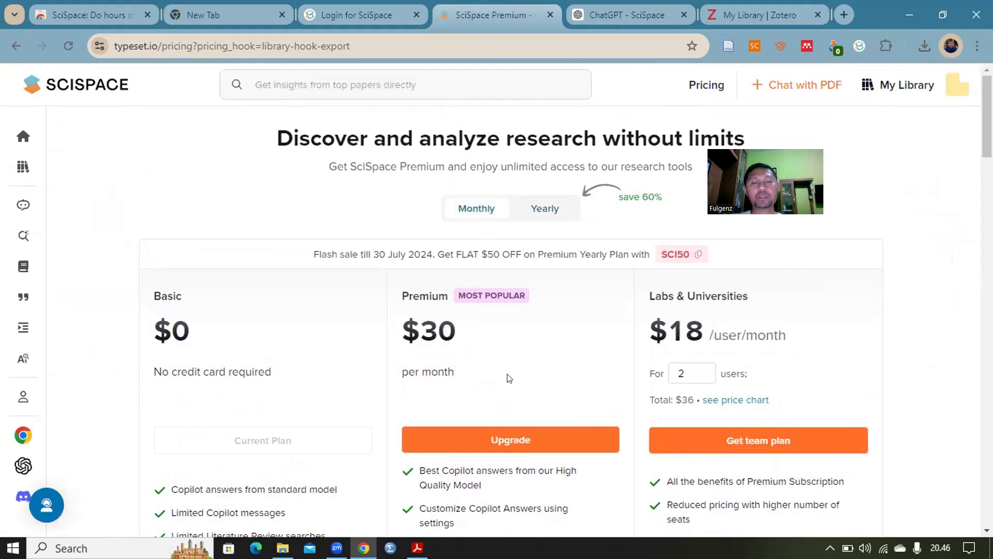
scroll(509, 378, down, 3)
scroll(508, 378, up, 2)
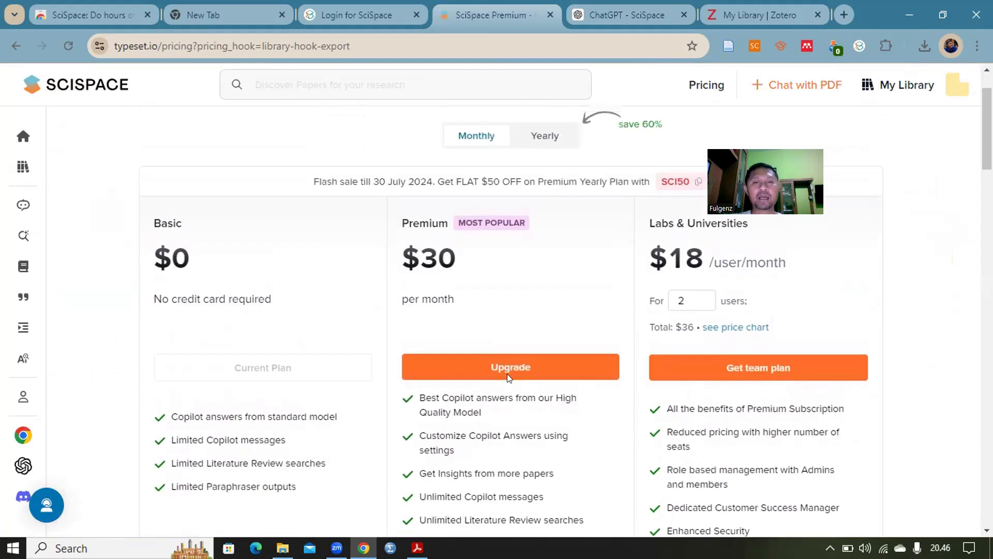
scroll(508, 378, down, 2)
scroll(508, 378, up, 3)
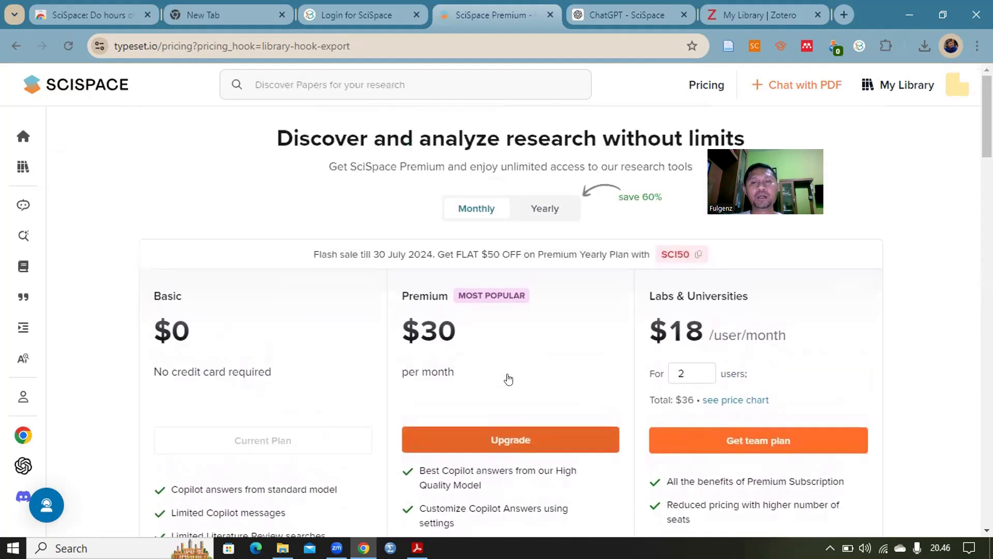
click(542, 207)
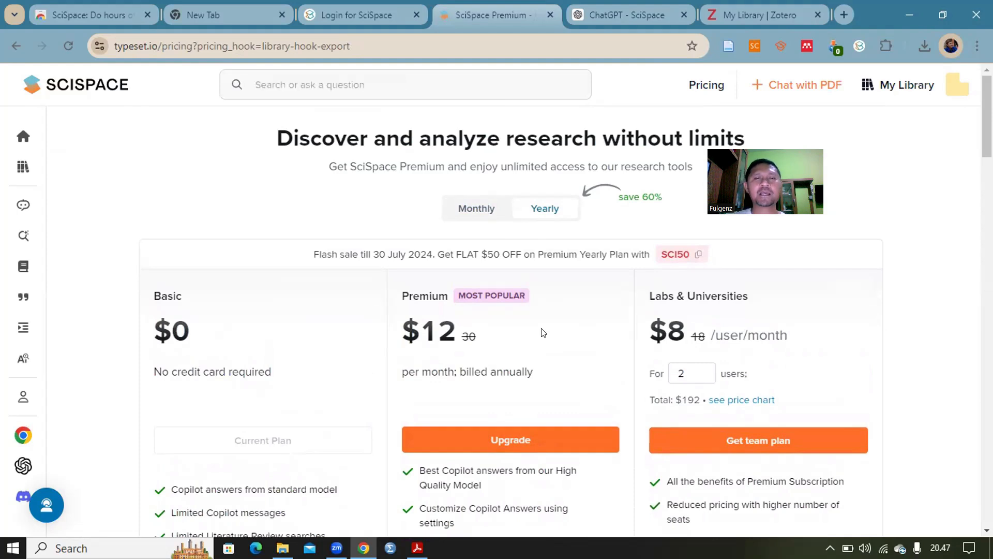
mouse_move(72, 357)
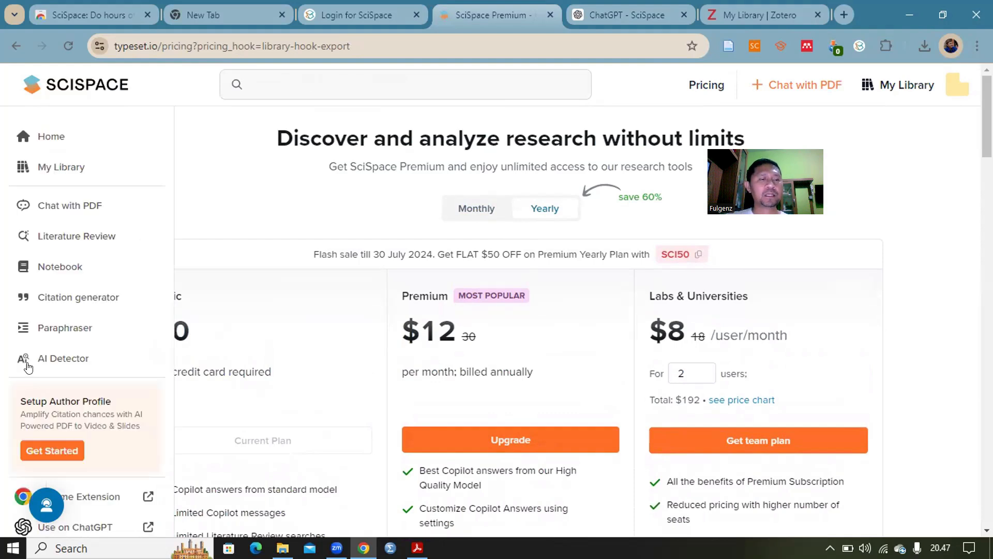